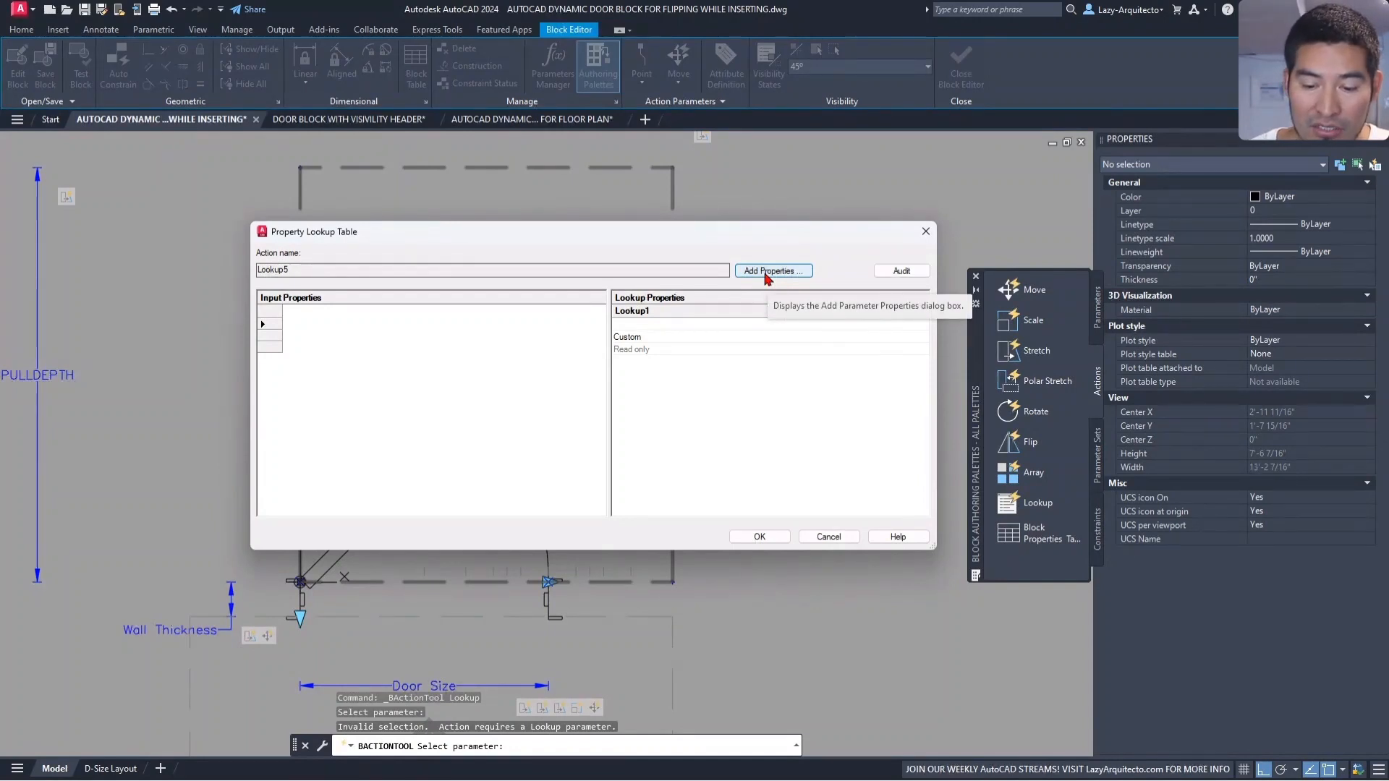
Add the PULLDEPTH parameter as an input property in the Lookup5 property lookup table
click(768, 271)
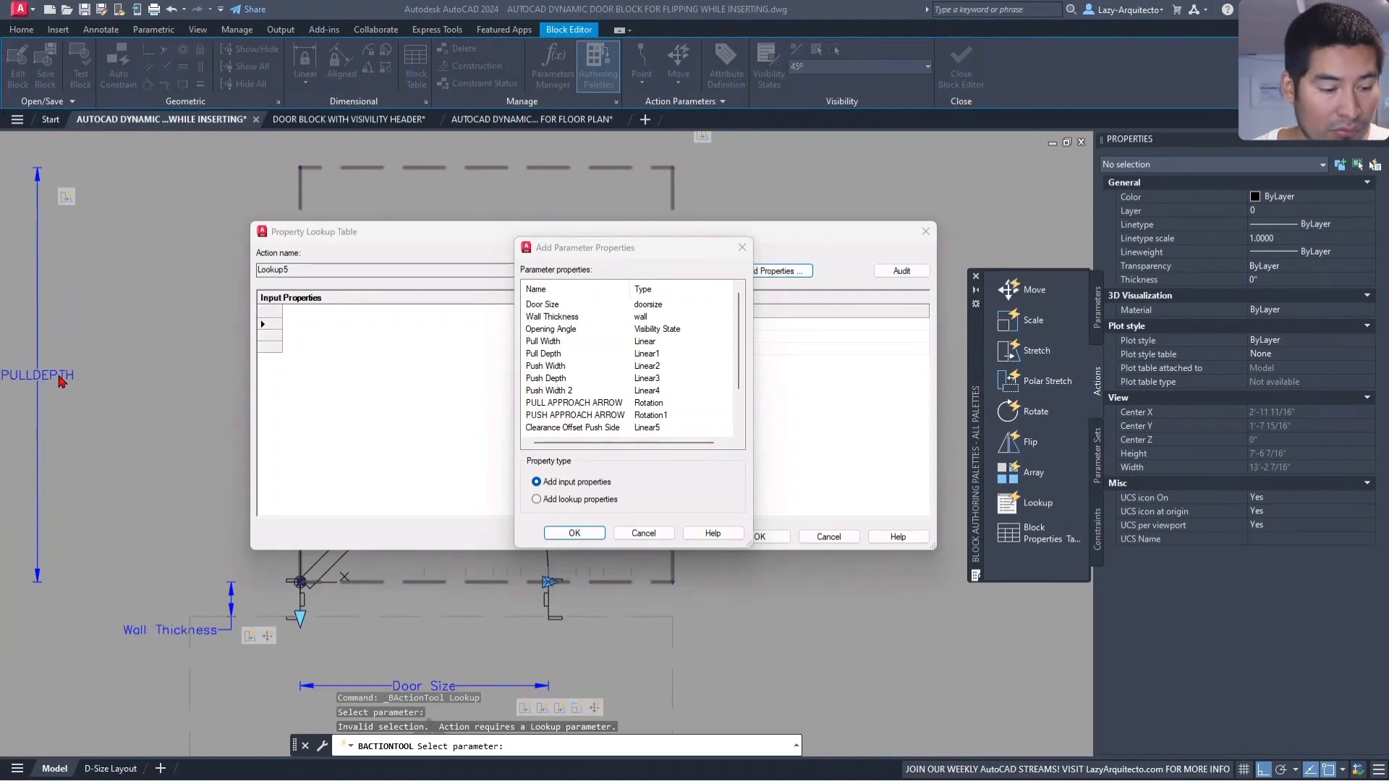
scroll(621, 387, down, 2)
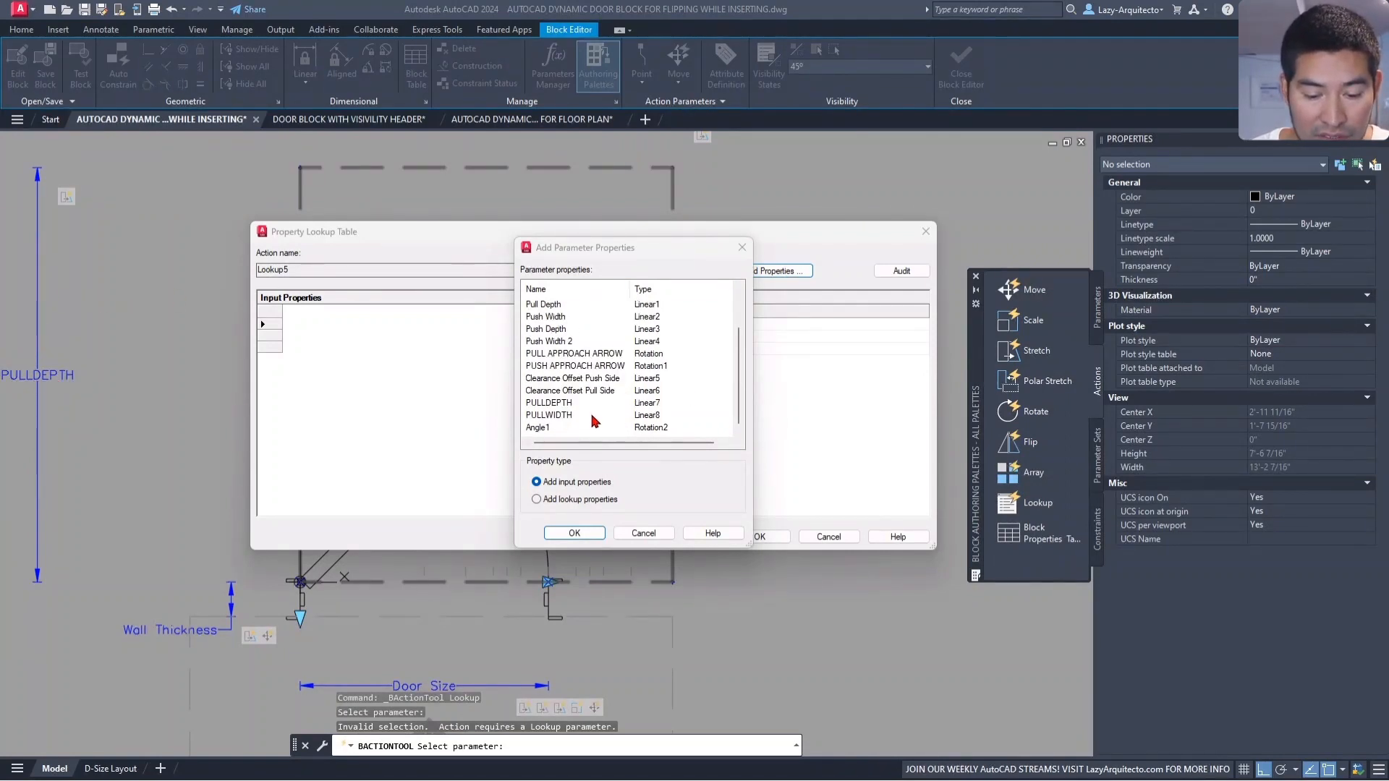
click(562, 405)
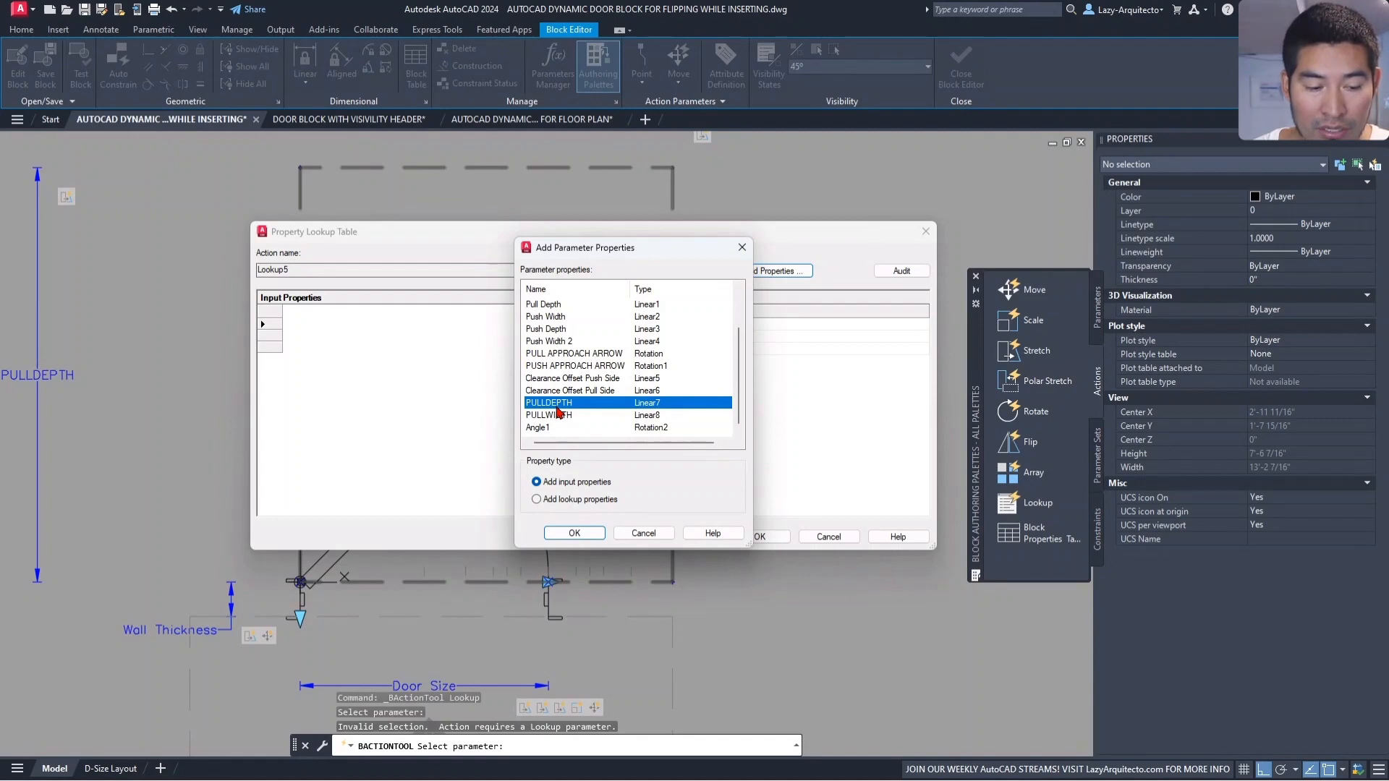
click(571, 533)
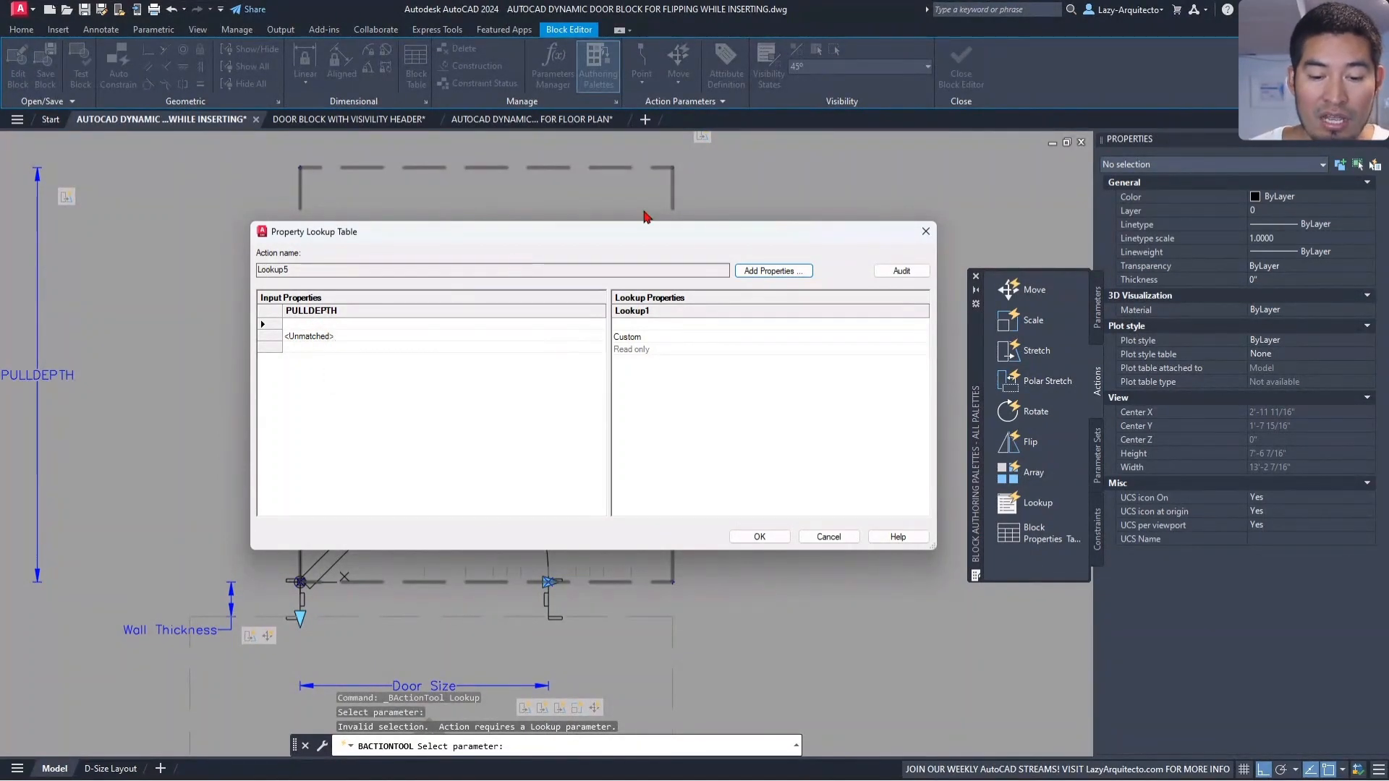
Add the PULLWIDTH parameter as a second input property in the lookup table
drag(666, 233, 651, 300)
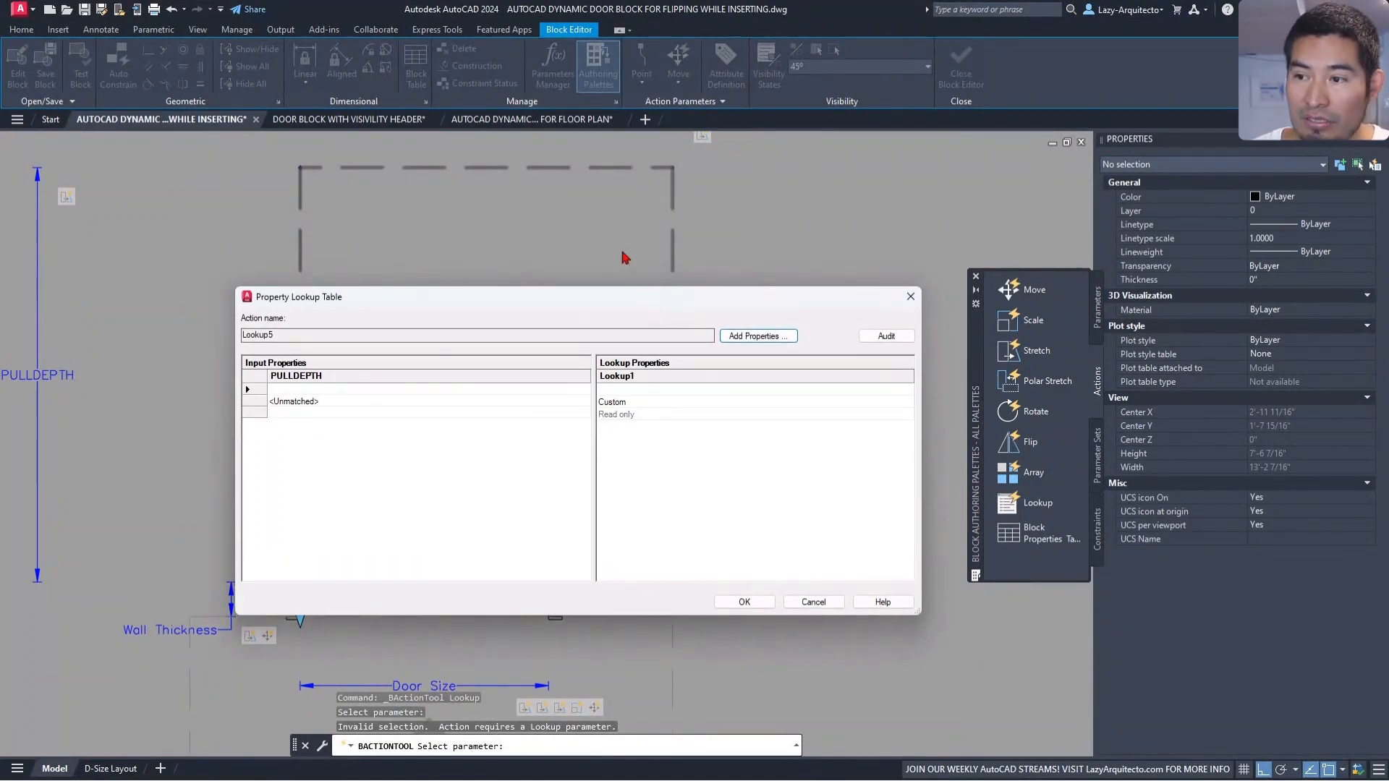
click(749, 337)
scroll(629, 398, down, 2)
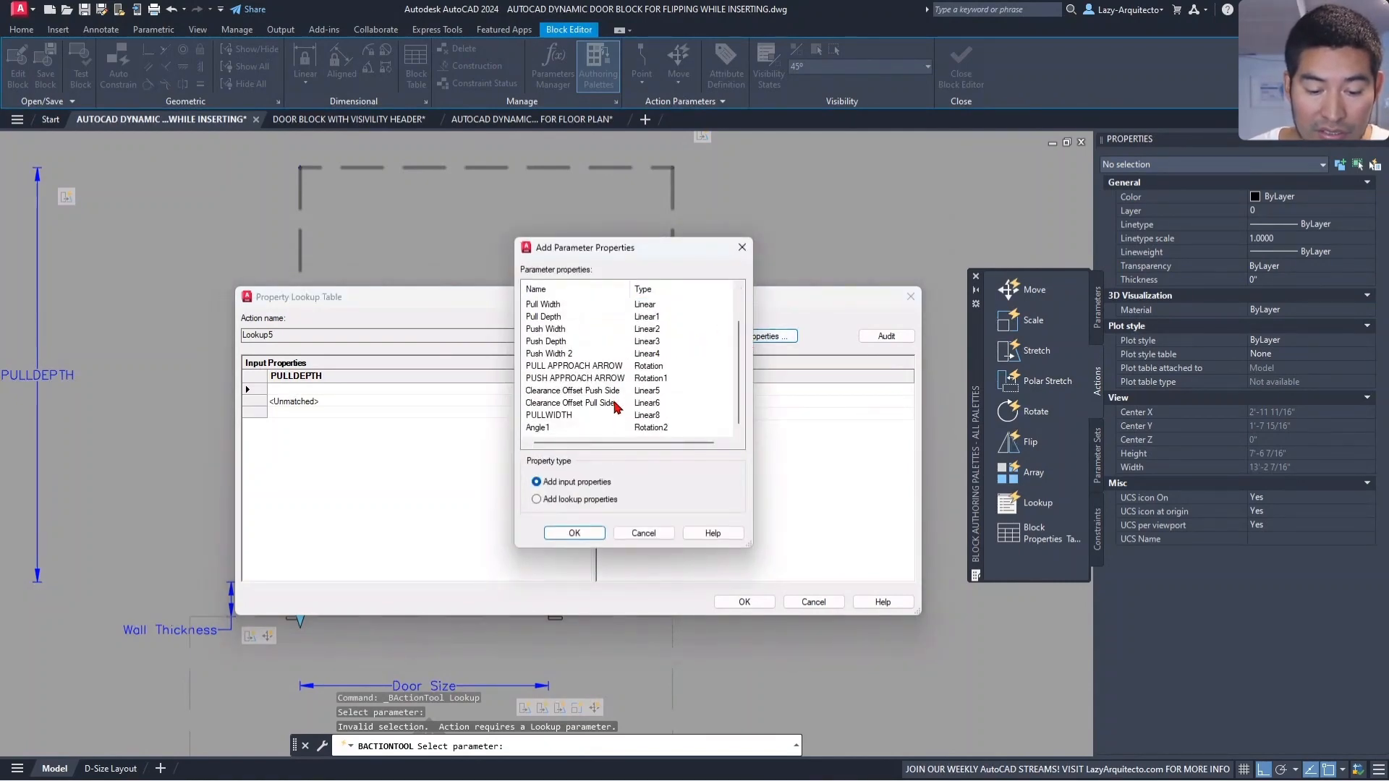
click(569, 416)
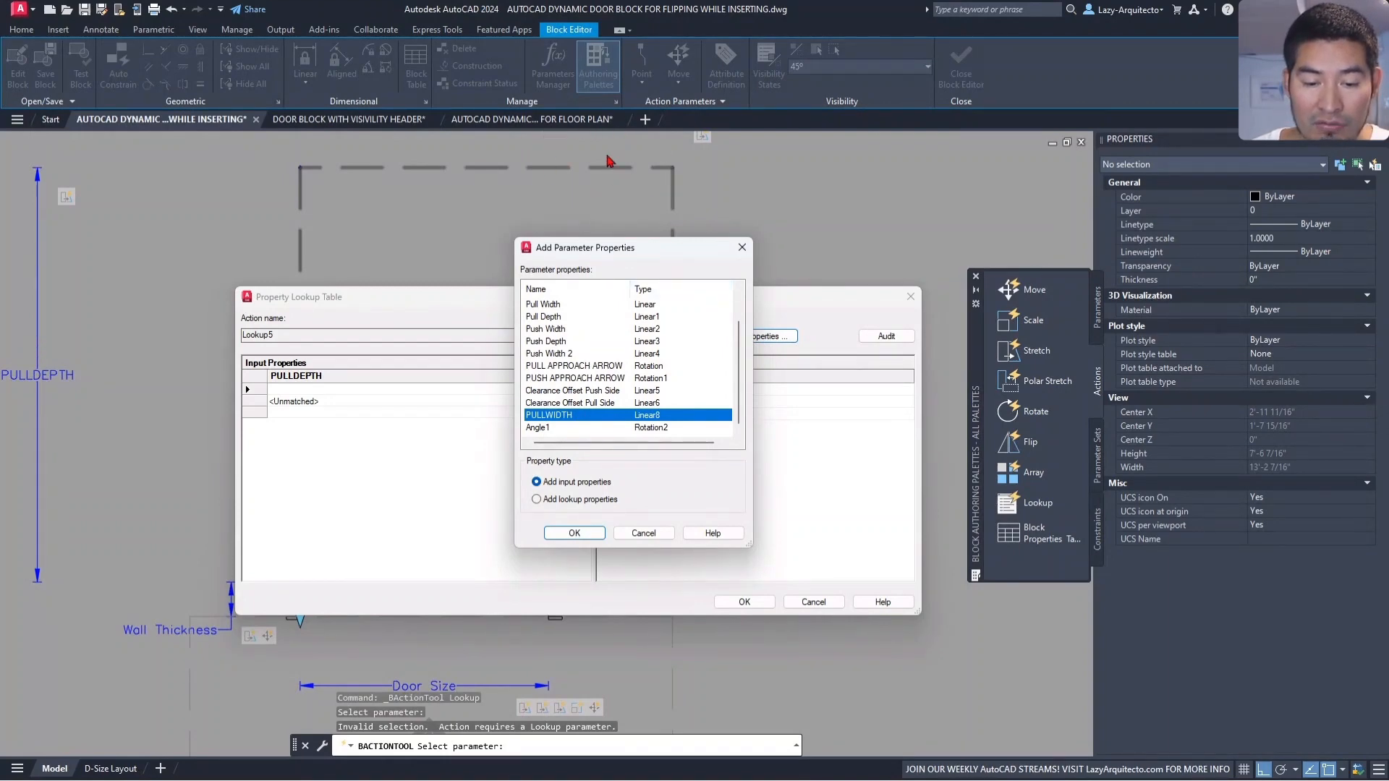
click(573, 534)
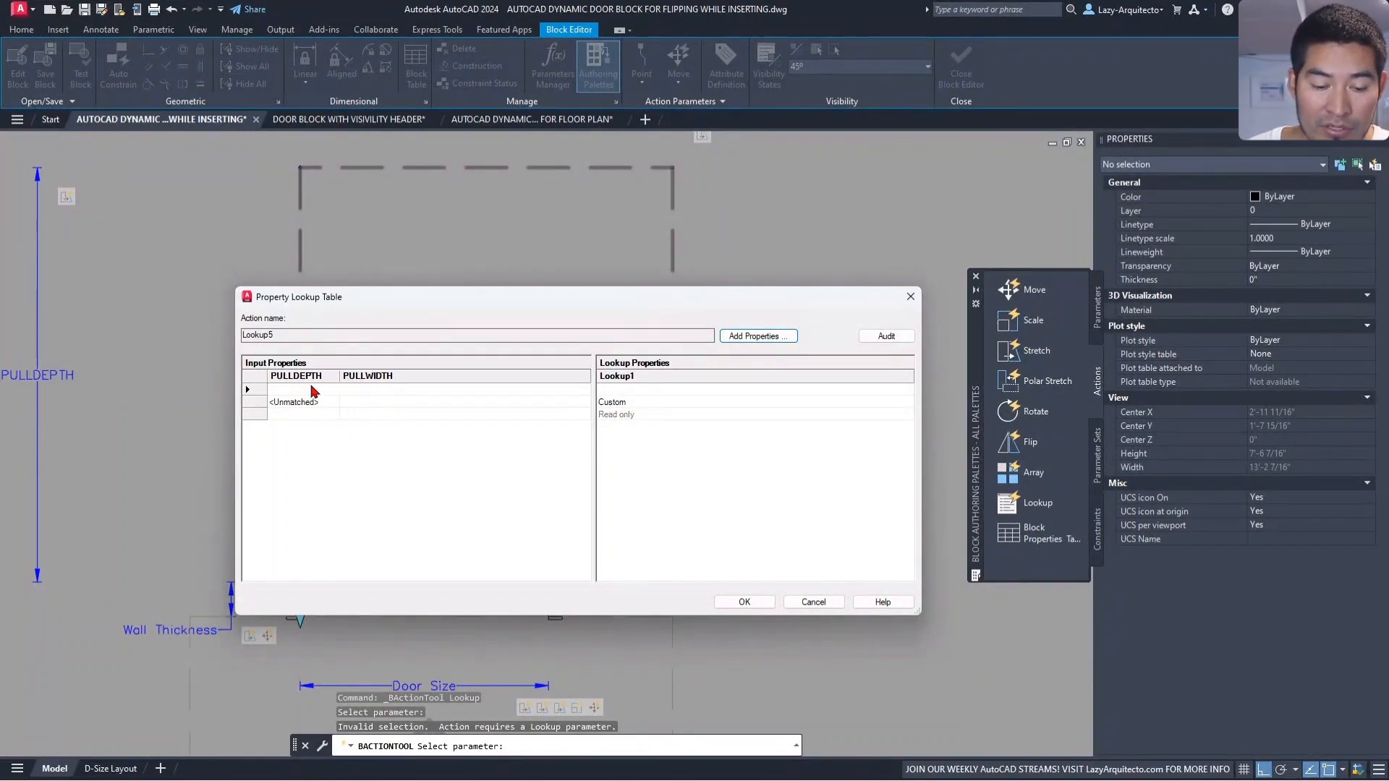
click(752, 337)
scroll(613, 373, down, 1)
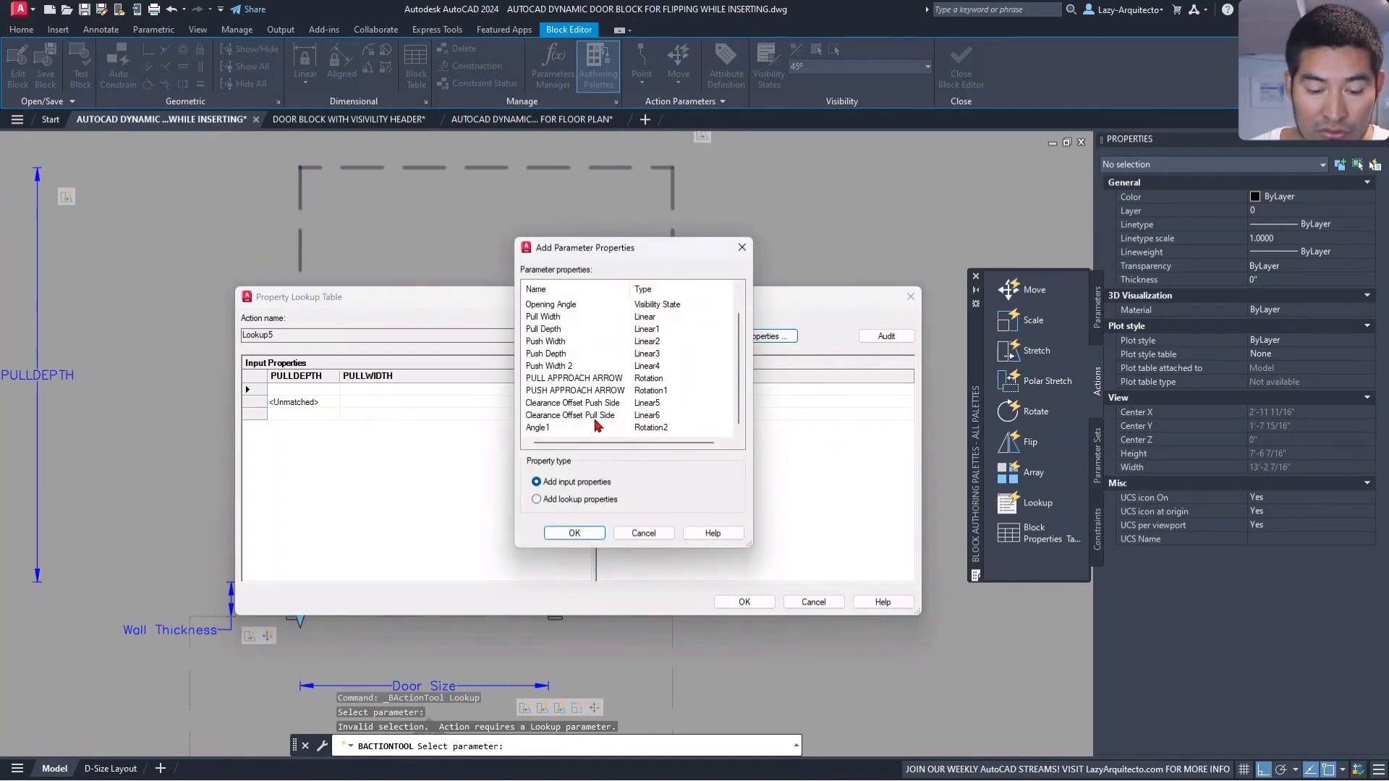
drag(593, 248, 625, 267)
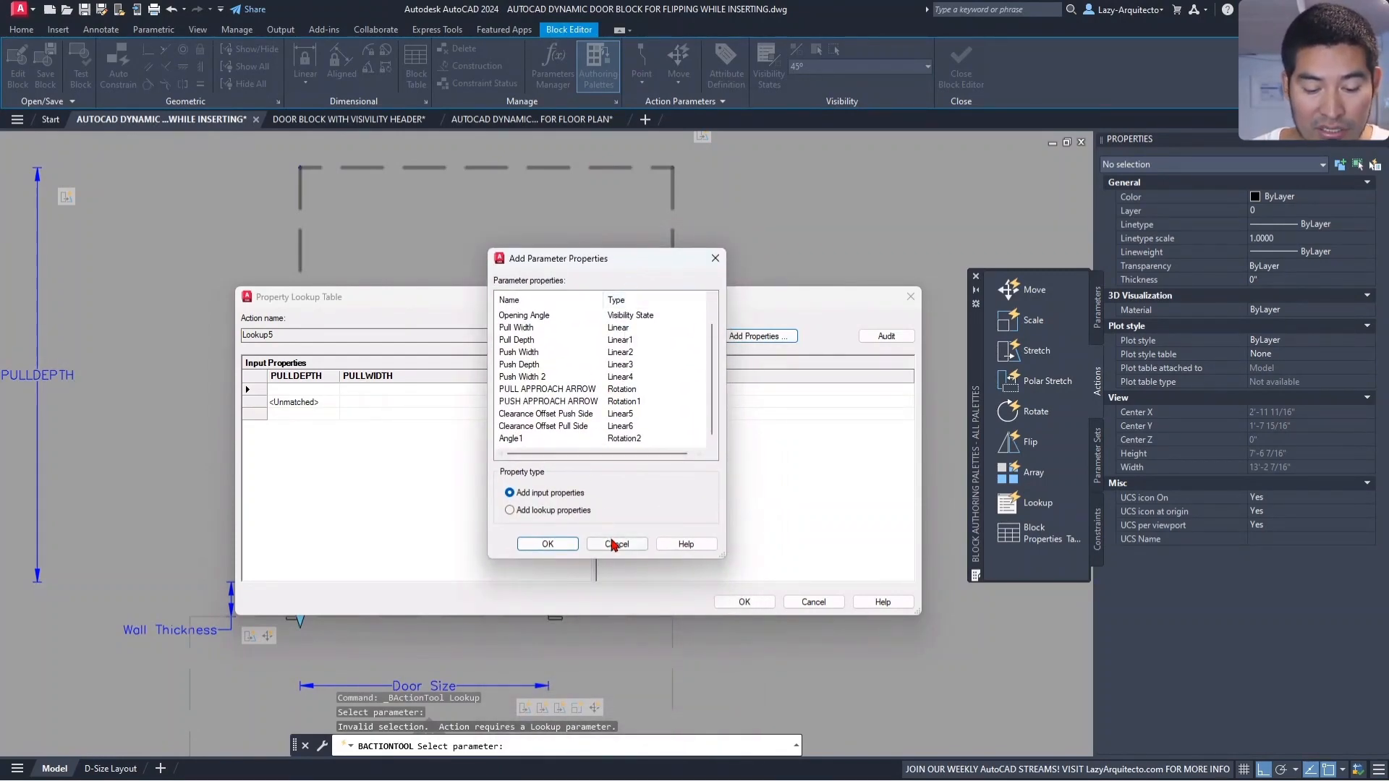
click(614, 544)
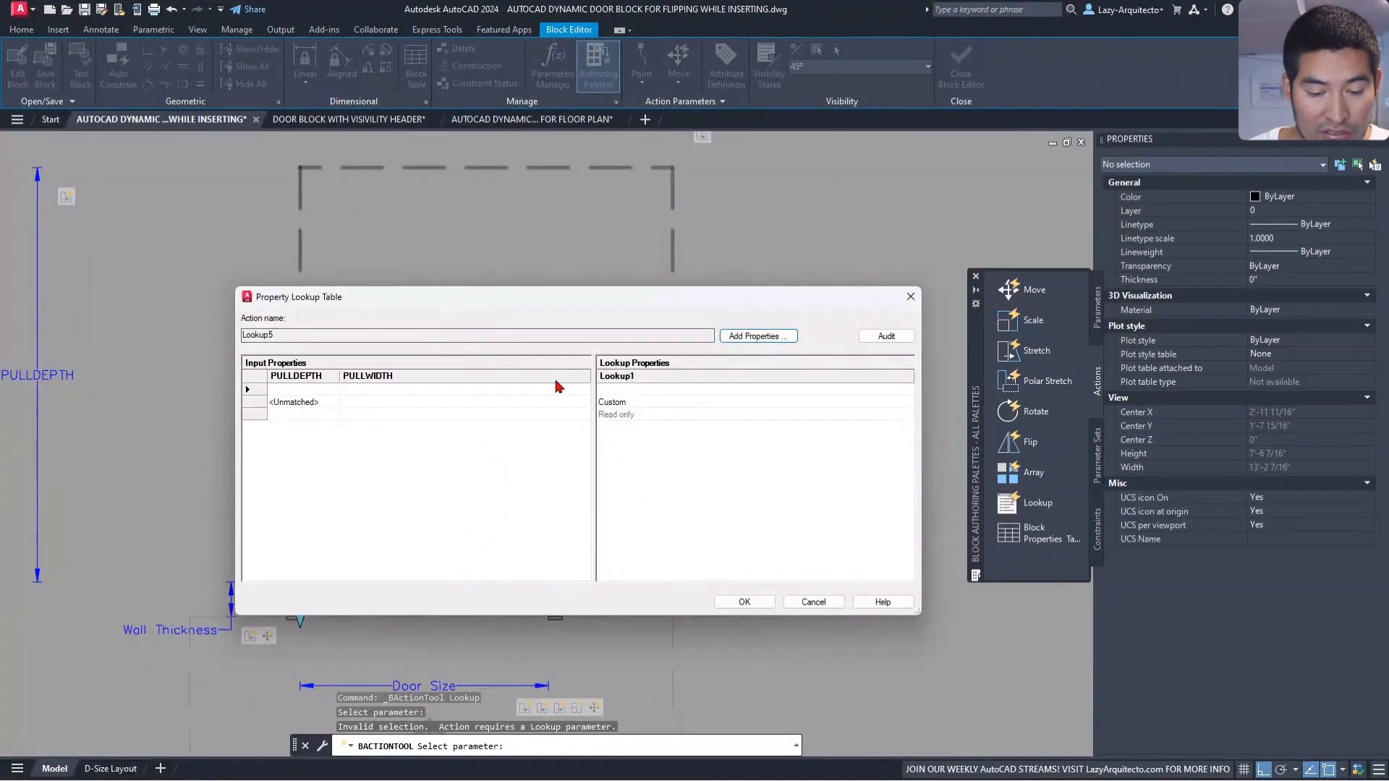
Accept the lookup table and rename the approach arrow's Angle1 rotation parameter to ARROWROTATION
click(745, 602)
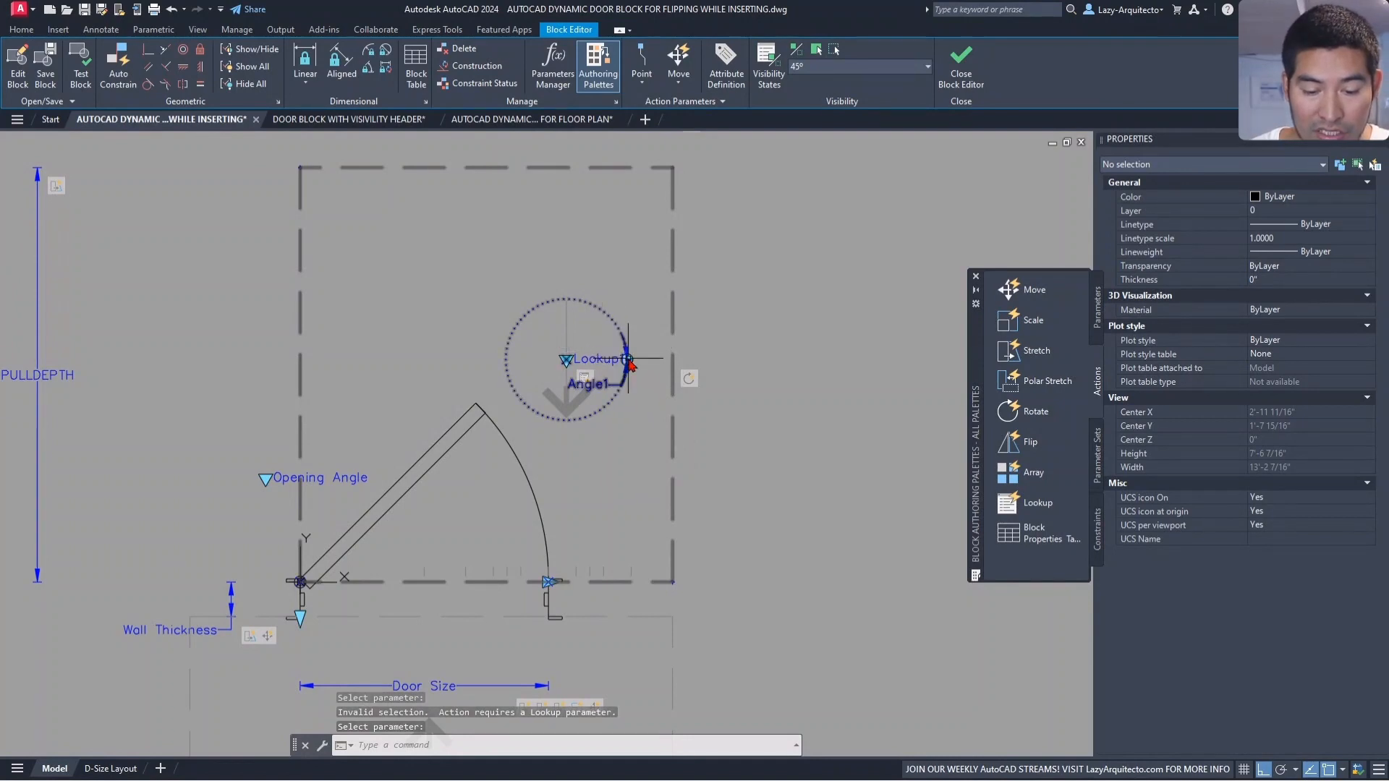
click(607, 384)
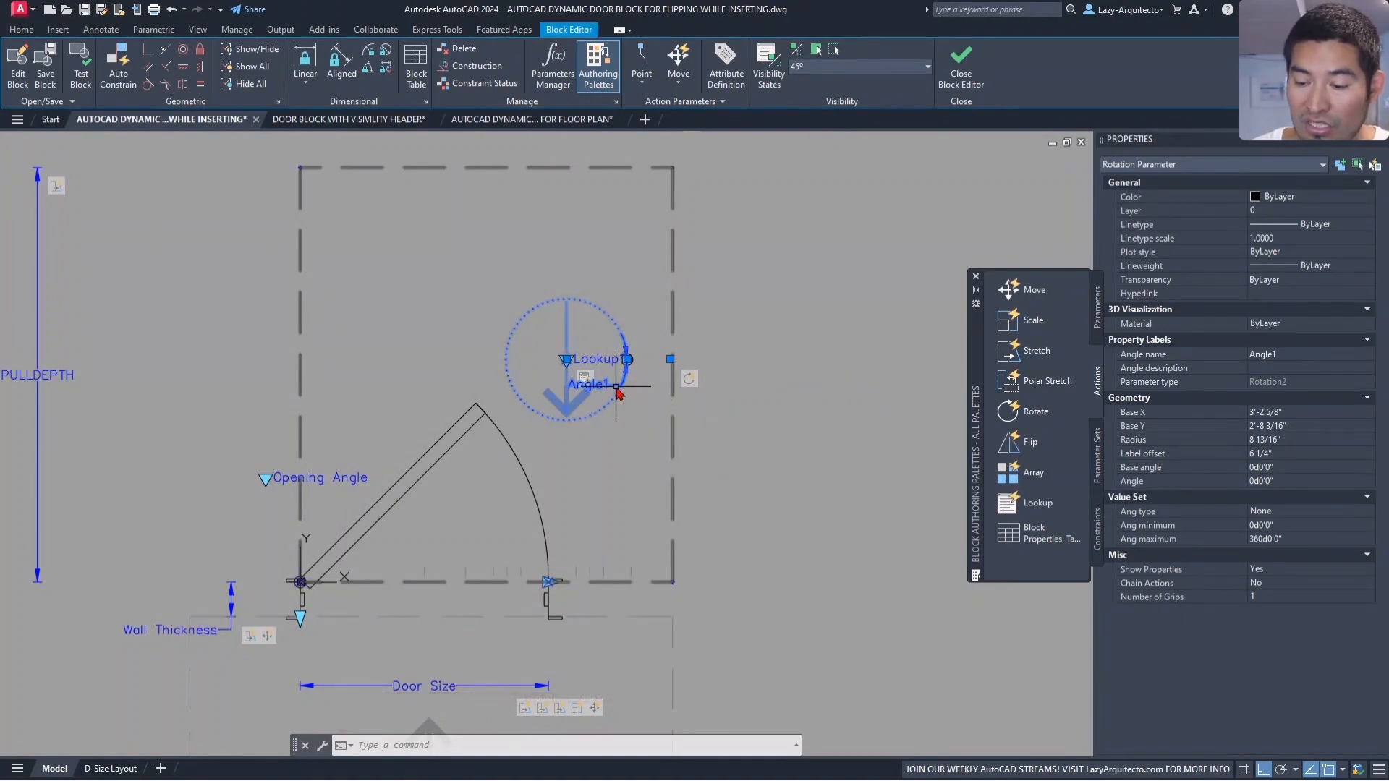
click(1287, 355)
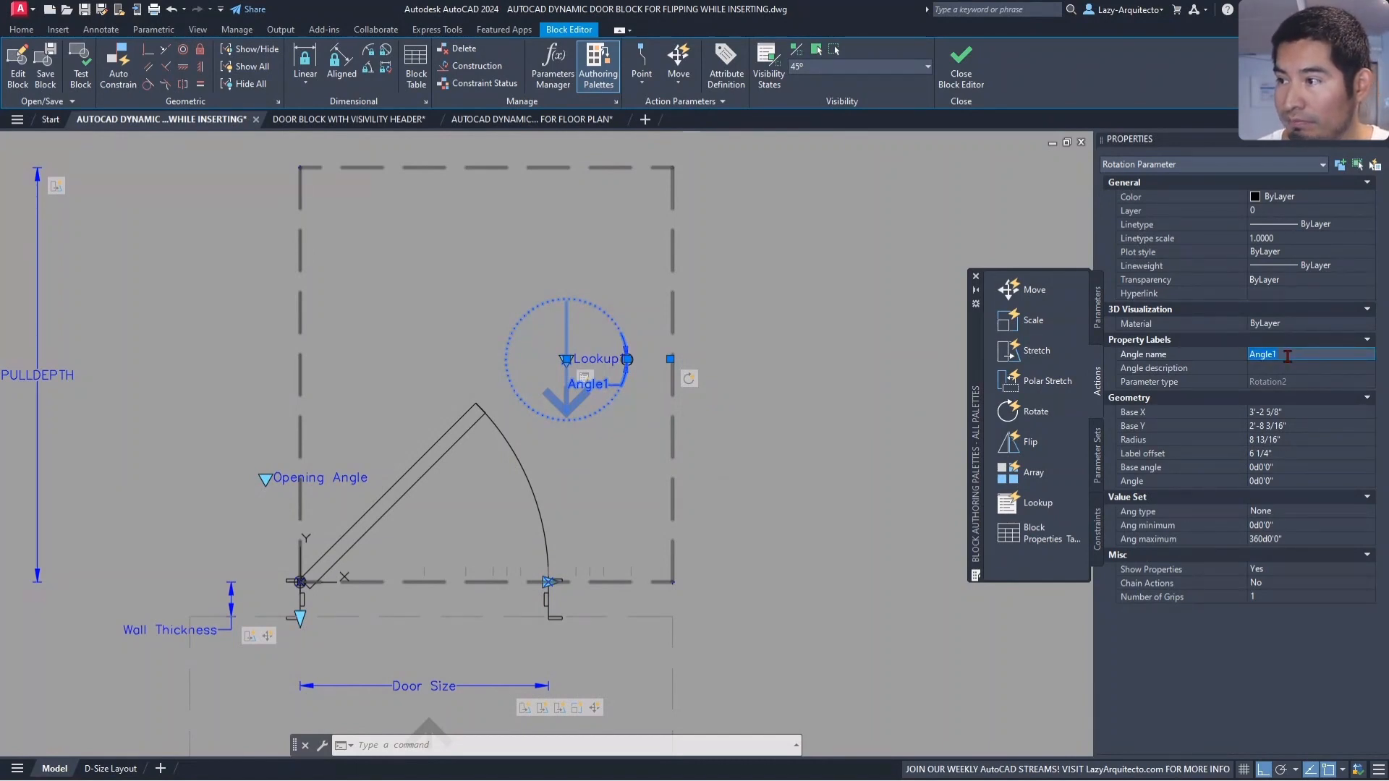
text(ROT)
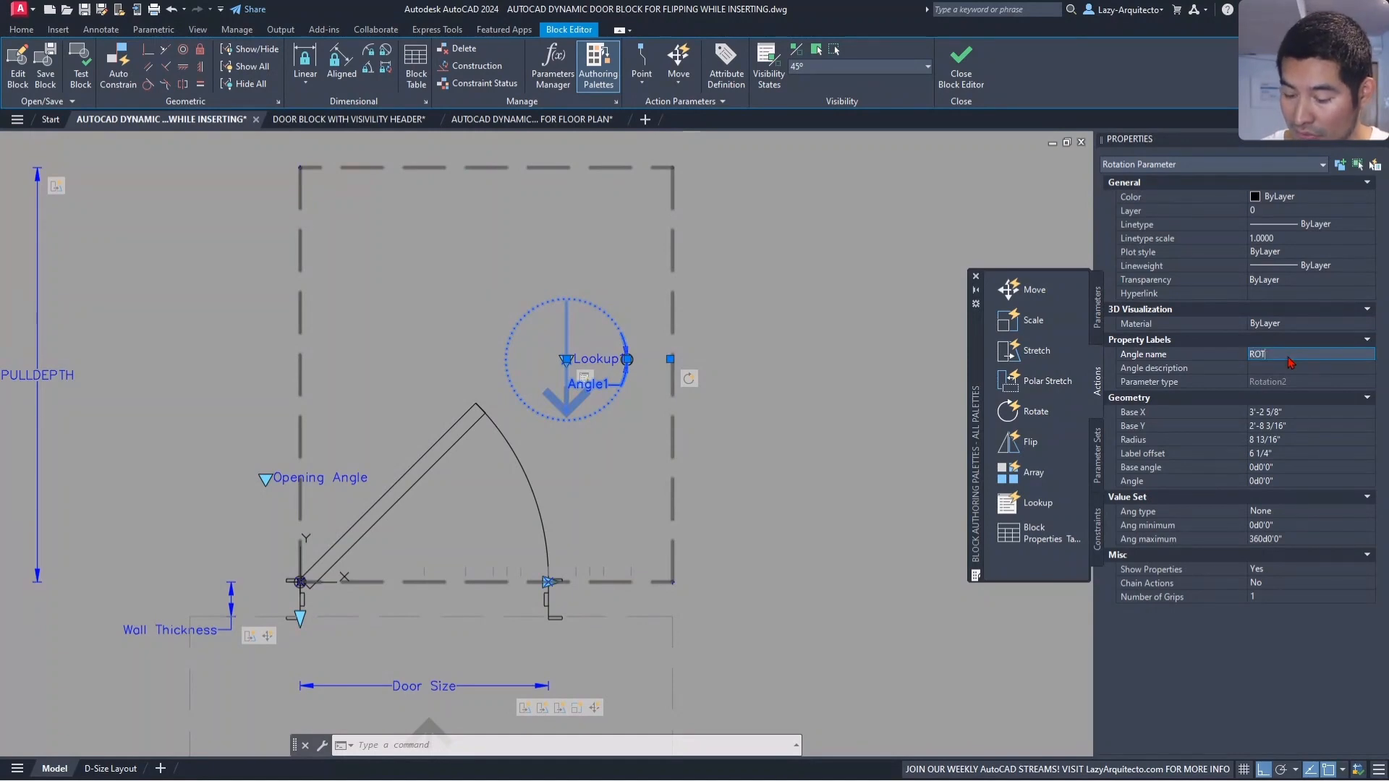
text(ATION)
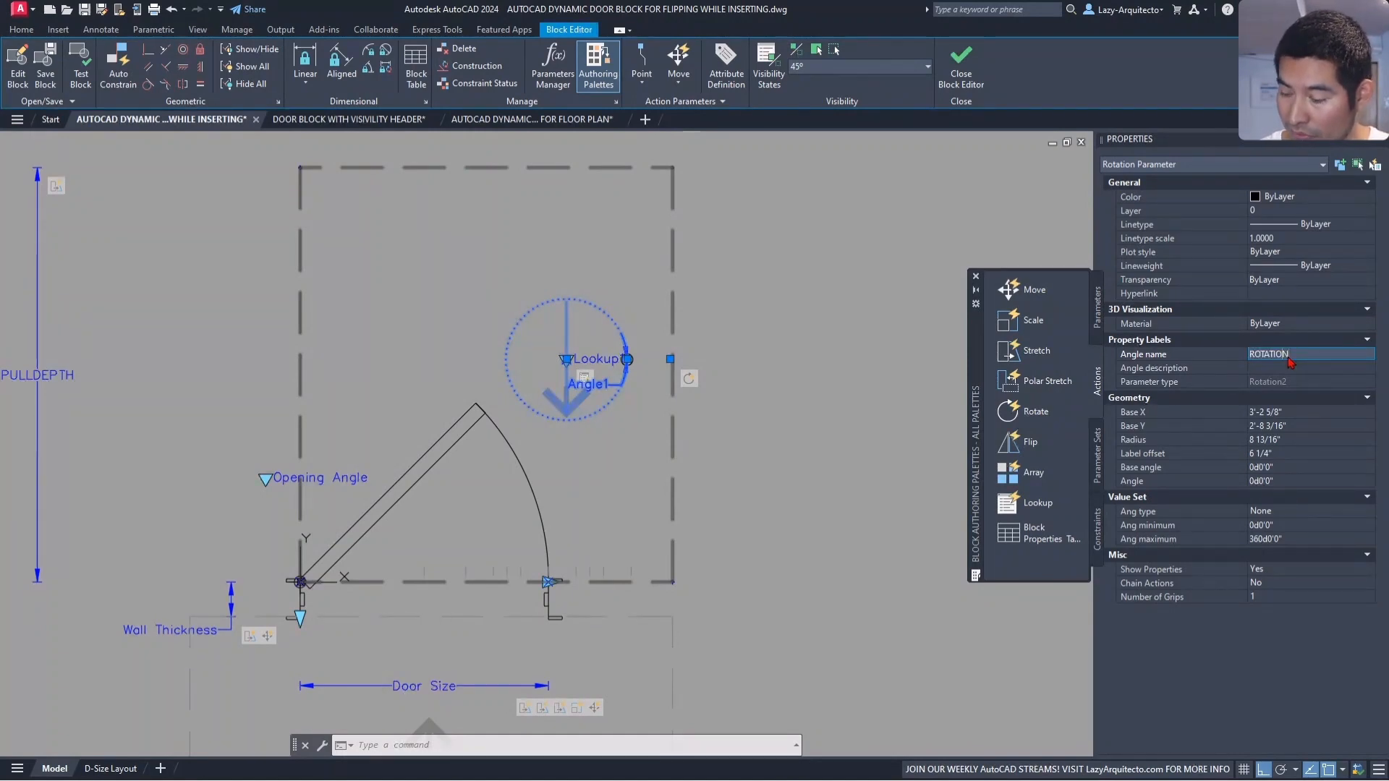
key(Home)
text(ARROW)
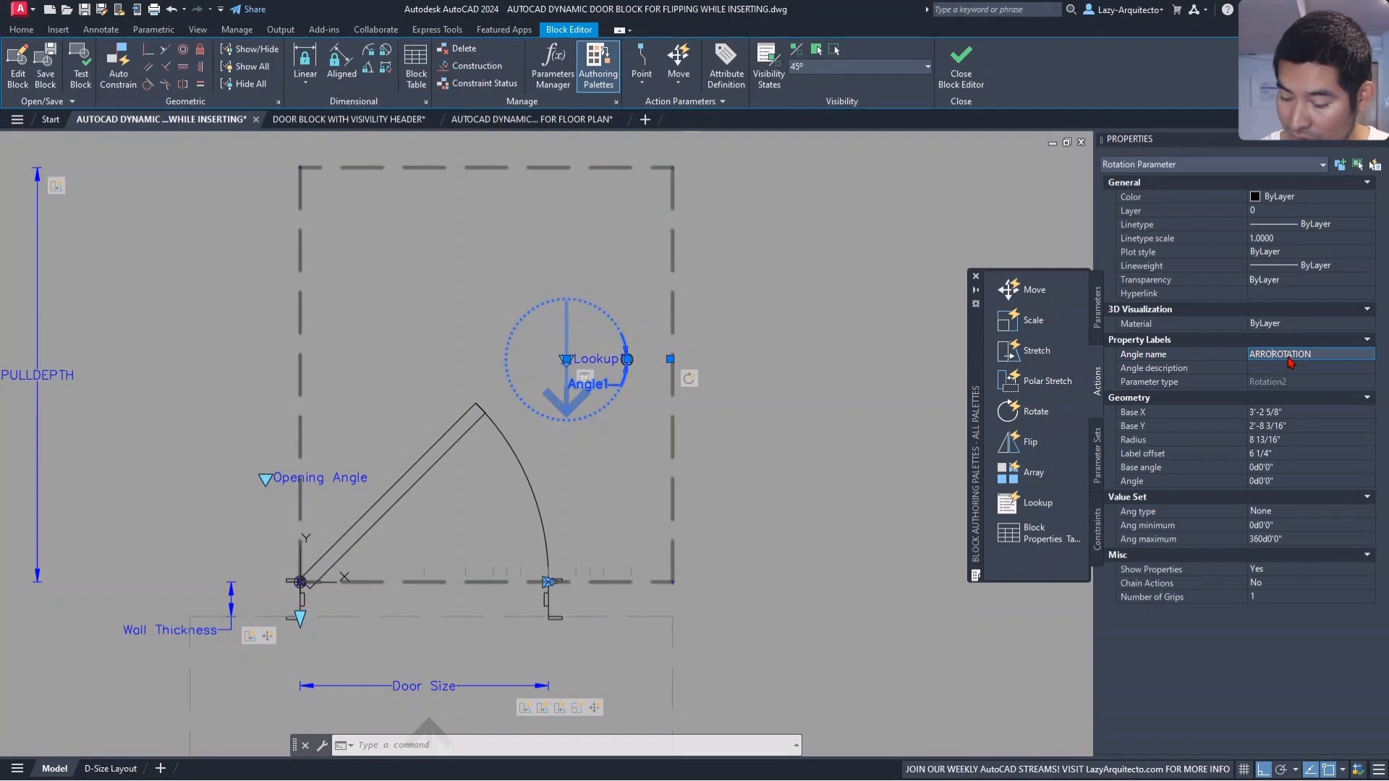
click(1291, 366)
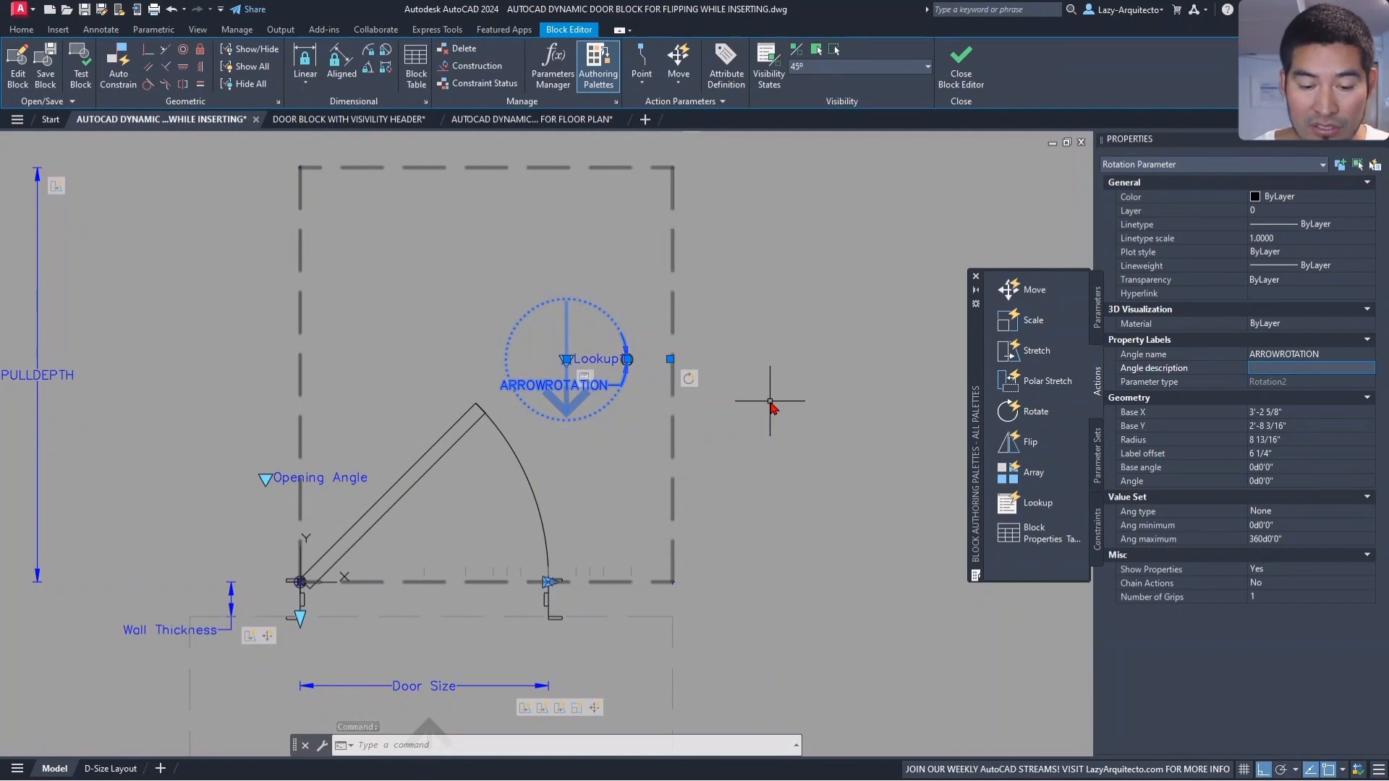
key(Escape)
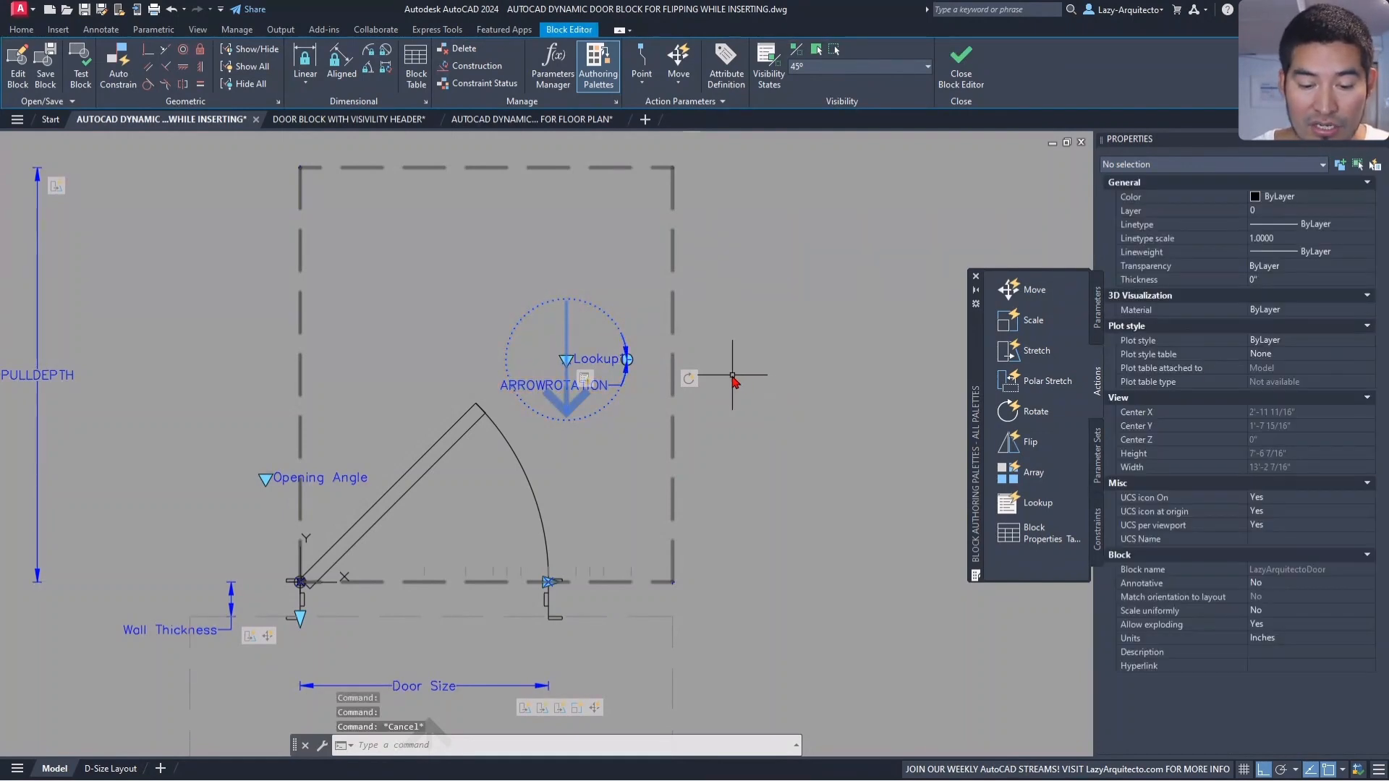
Reopen the arrow's lookup table and add ARROWROTATION as an input property
right_click(586, 380)
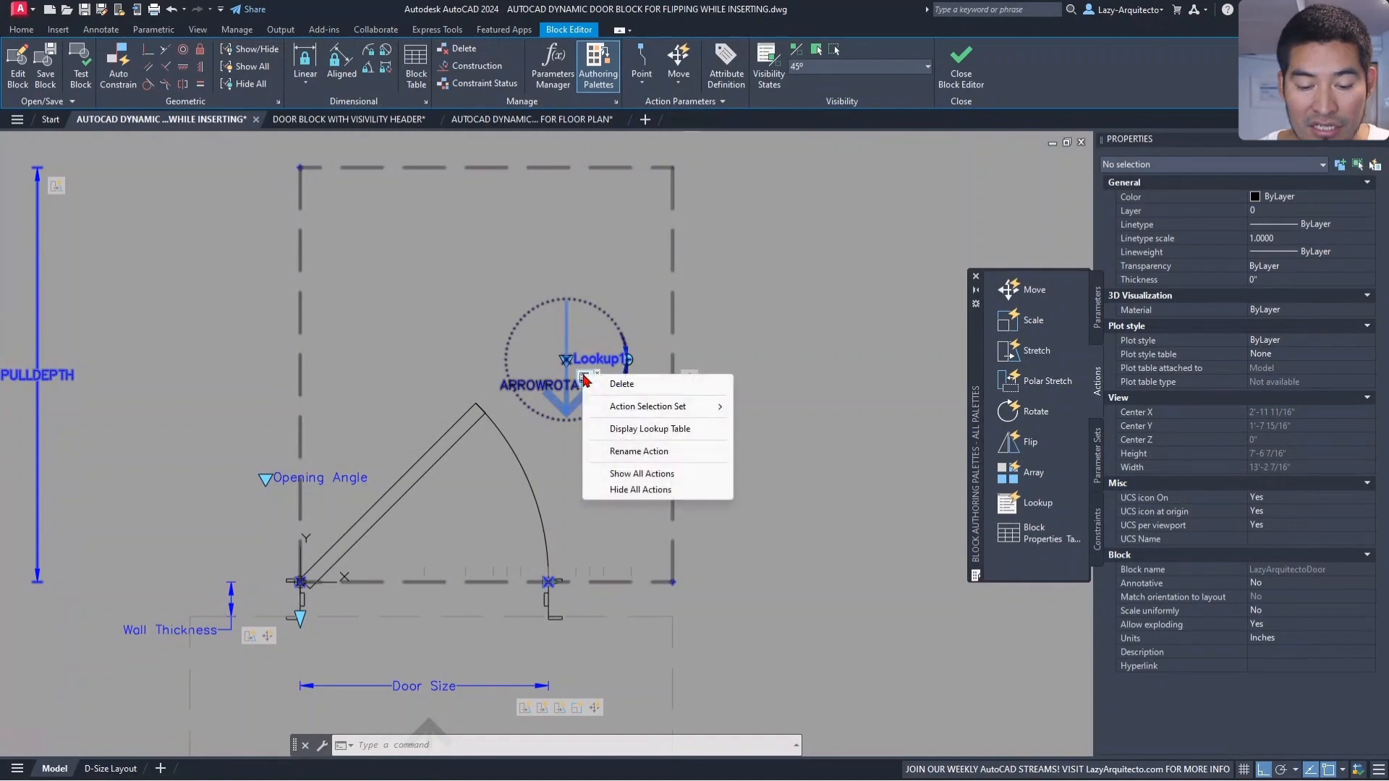
click(638, 430)
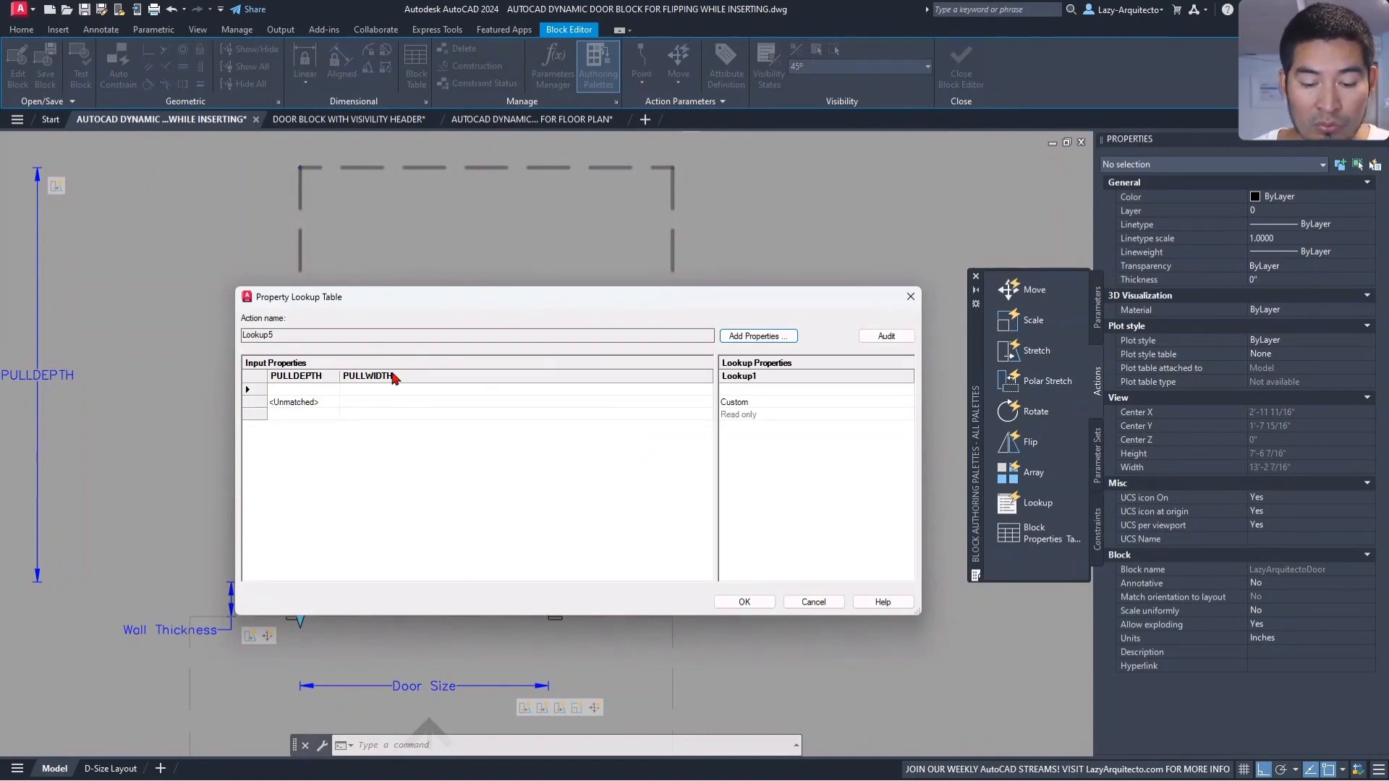
click(765, 336)
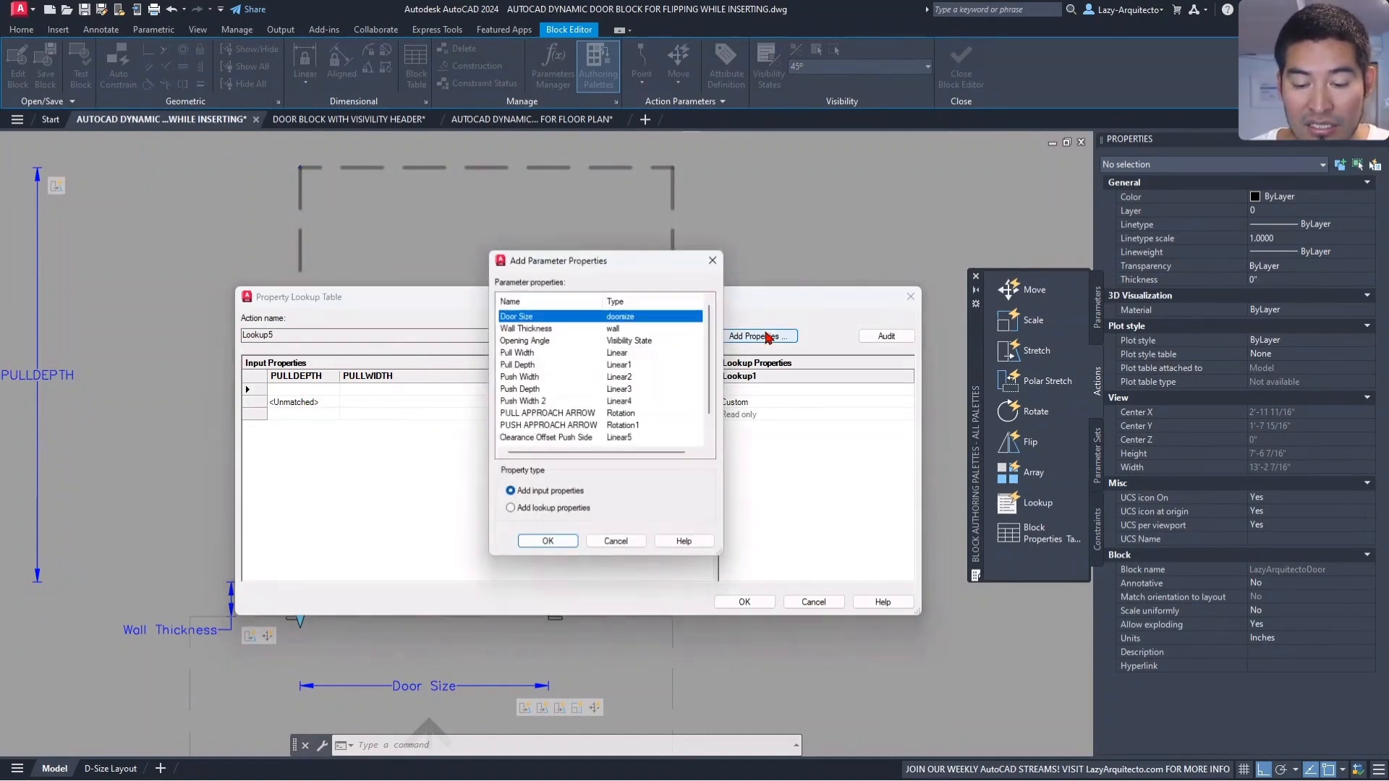
scroll(589, 404, down, 1)
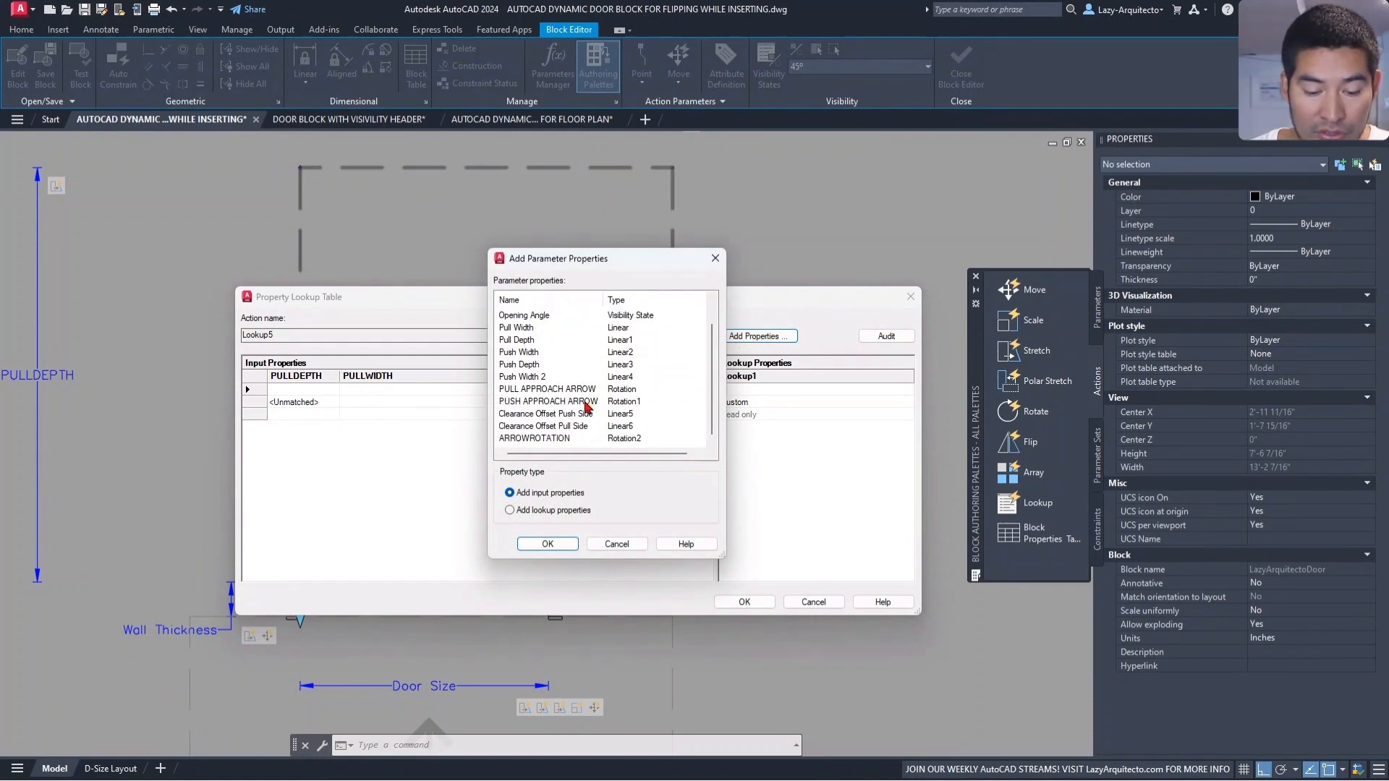
click(543, 439)
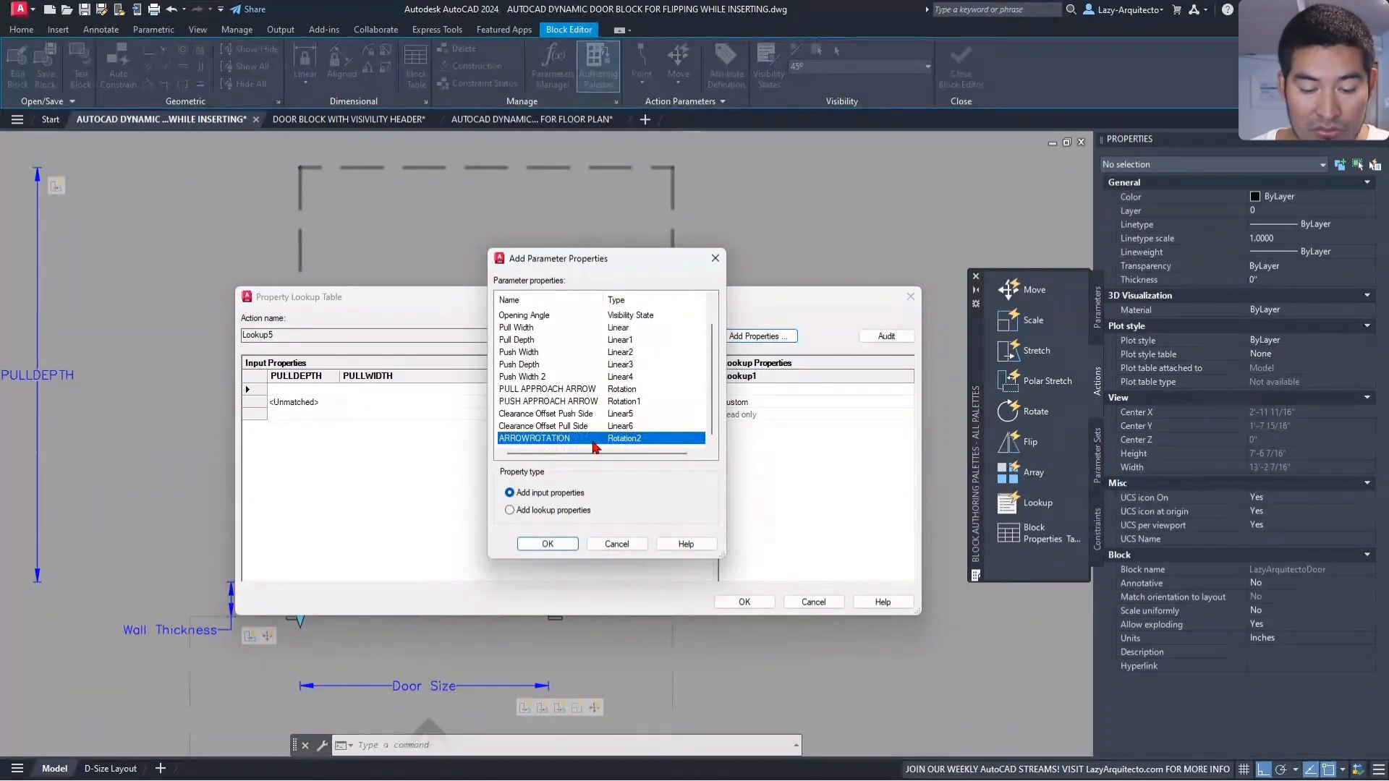
click(554, 544)
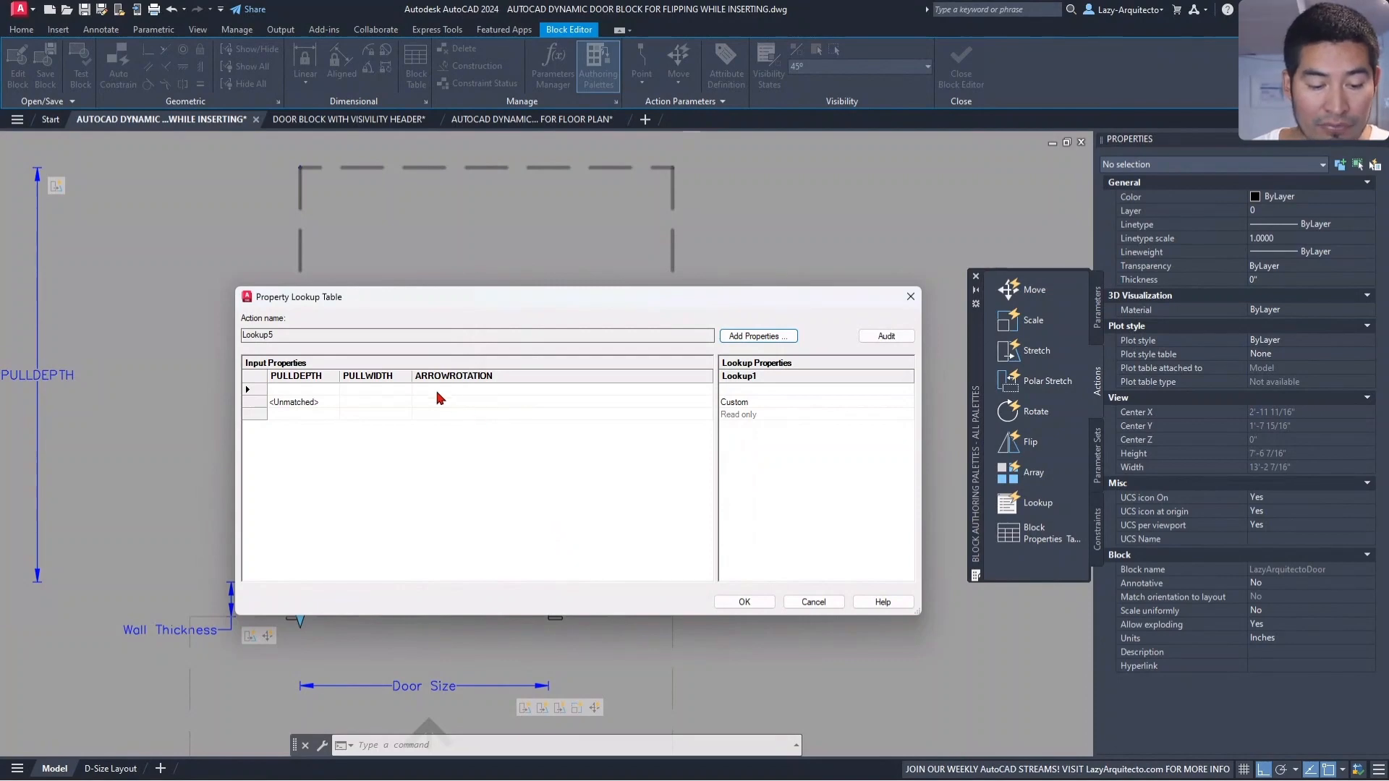
Reorder the lookup table's input properties so that PULLWIDTH comes before PULLDEPTH
click(374, 377)
click(323, 378)
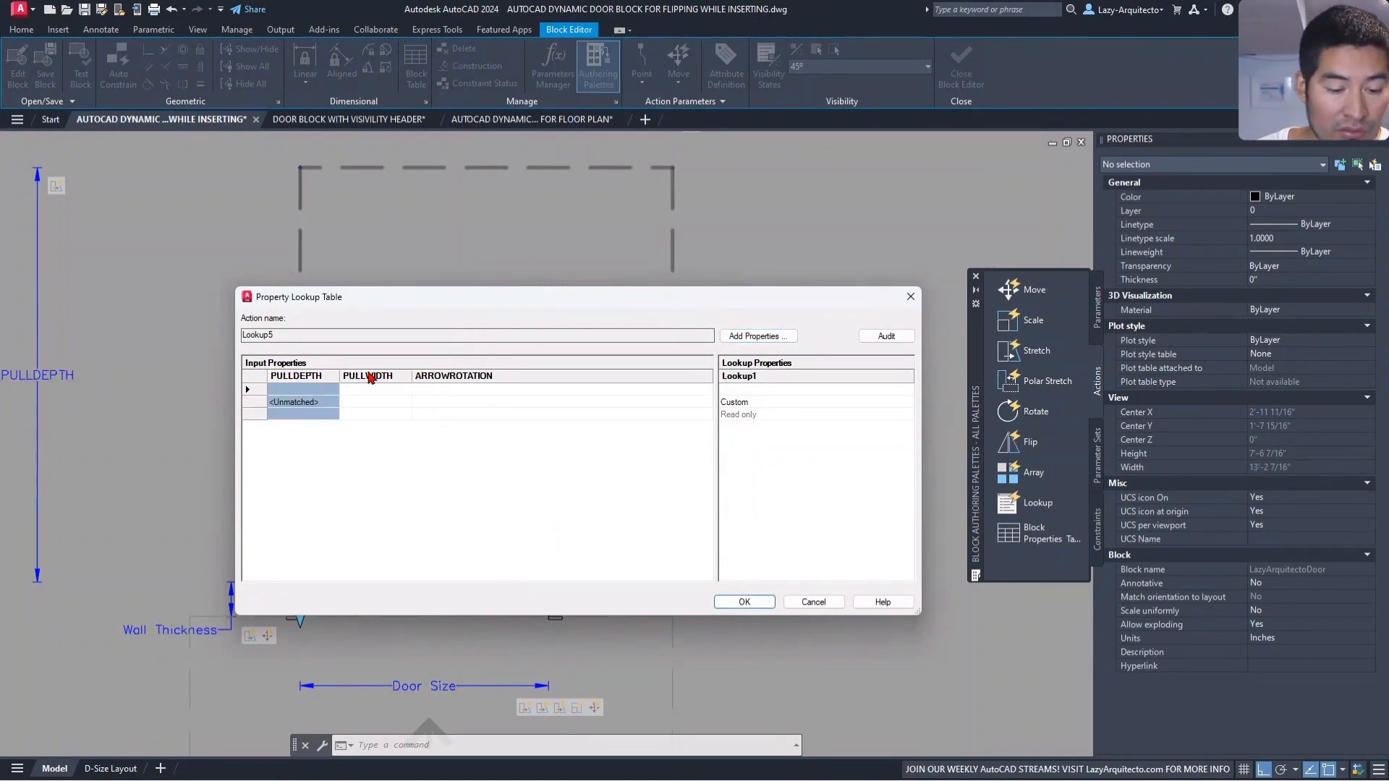
drag(369, 378, 273, 371)
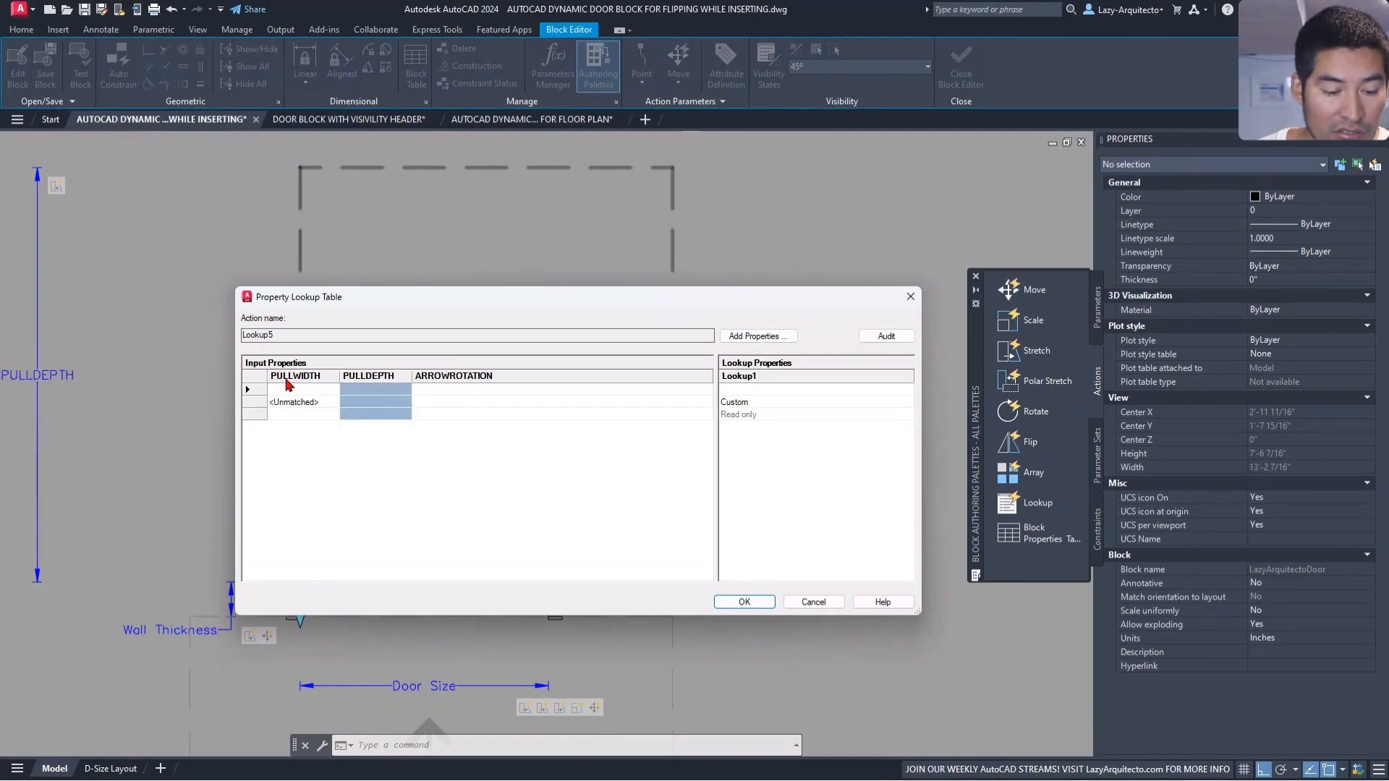
click(453, 378)
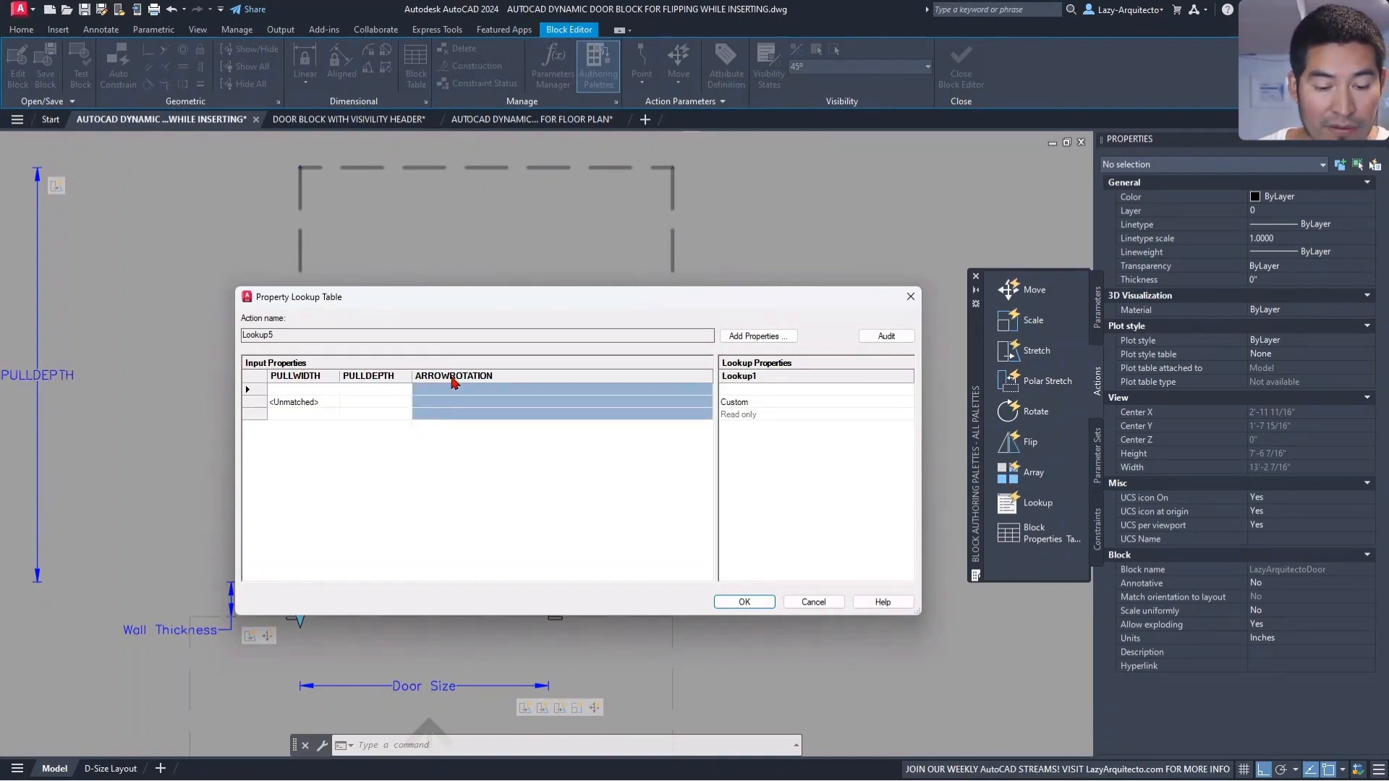
click(394, 377)
click(311, 377)
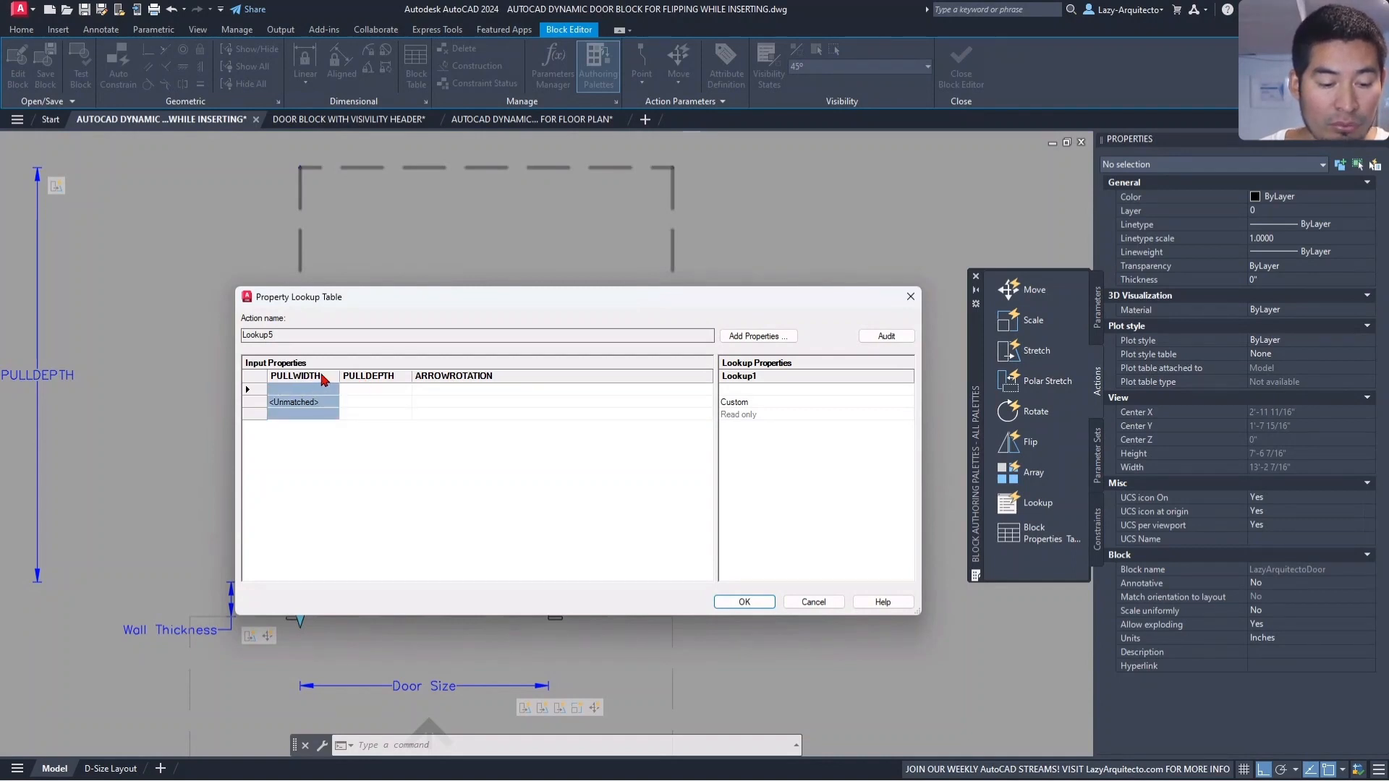
click(373, 377)
click(504, 485)
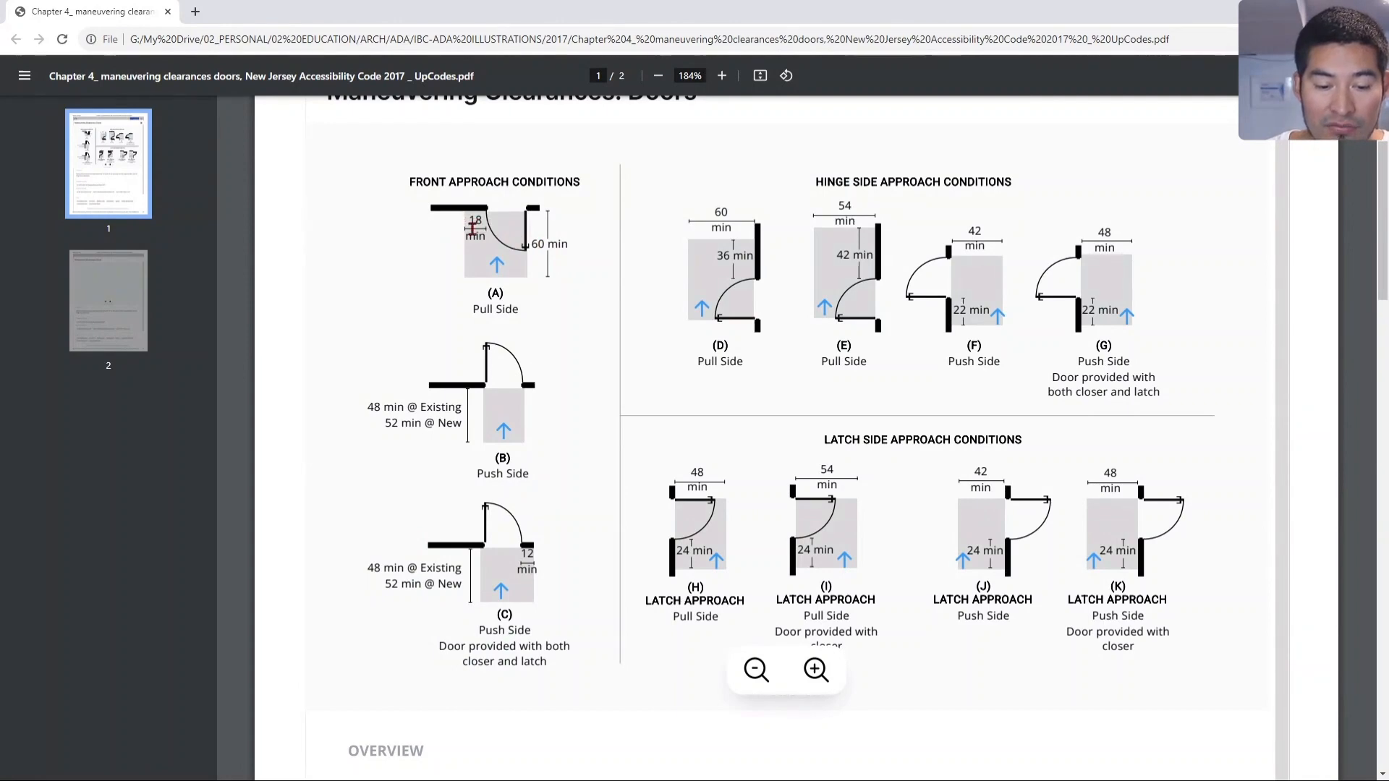
Return to the AutoCAD lookup table and set the first row's PULLWIDTH to 18 inches and PULLDEPTH to 60 inches
drag(515, 10, 1388, 94)
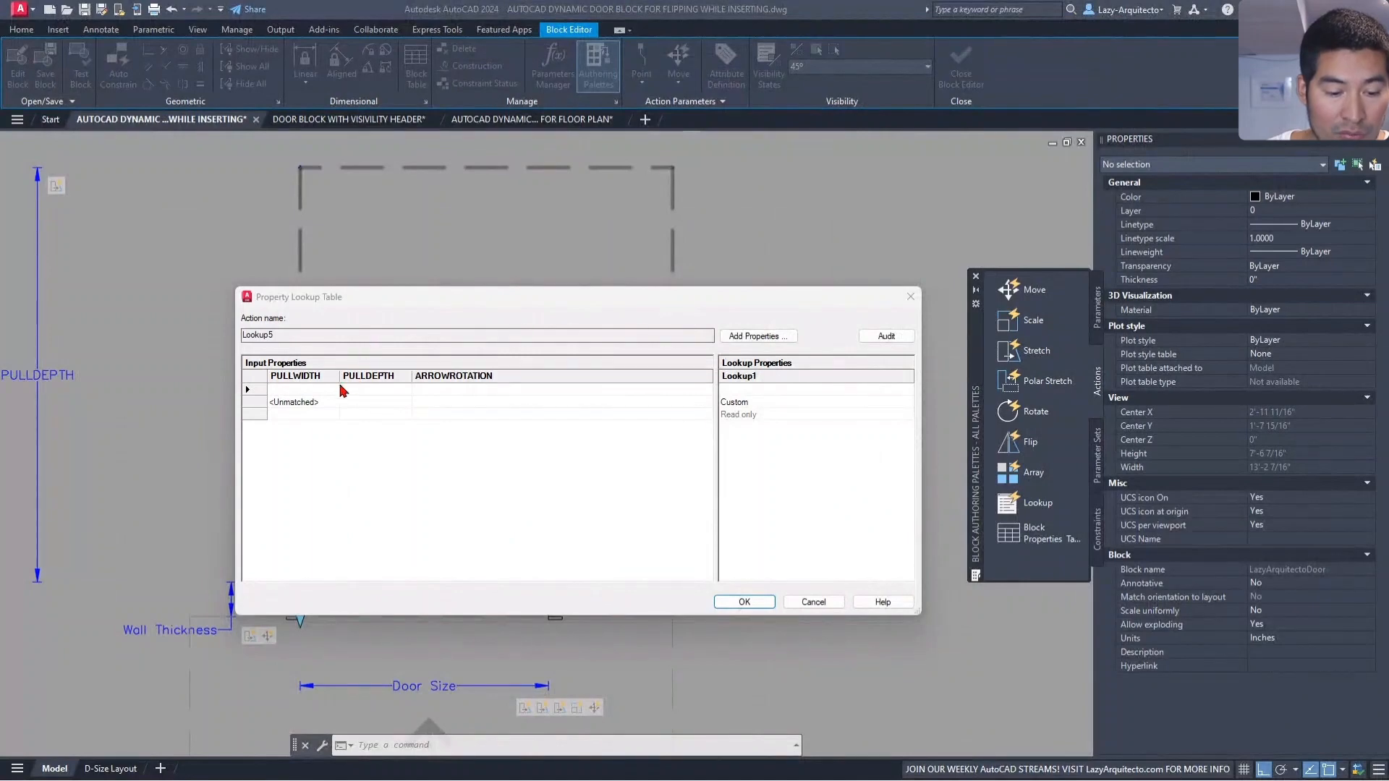
click(320, 391)
text(18)
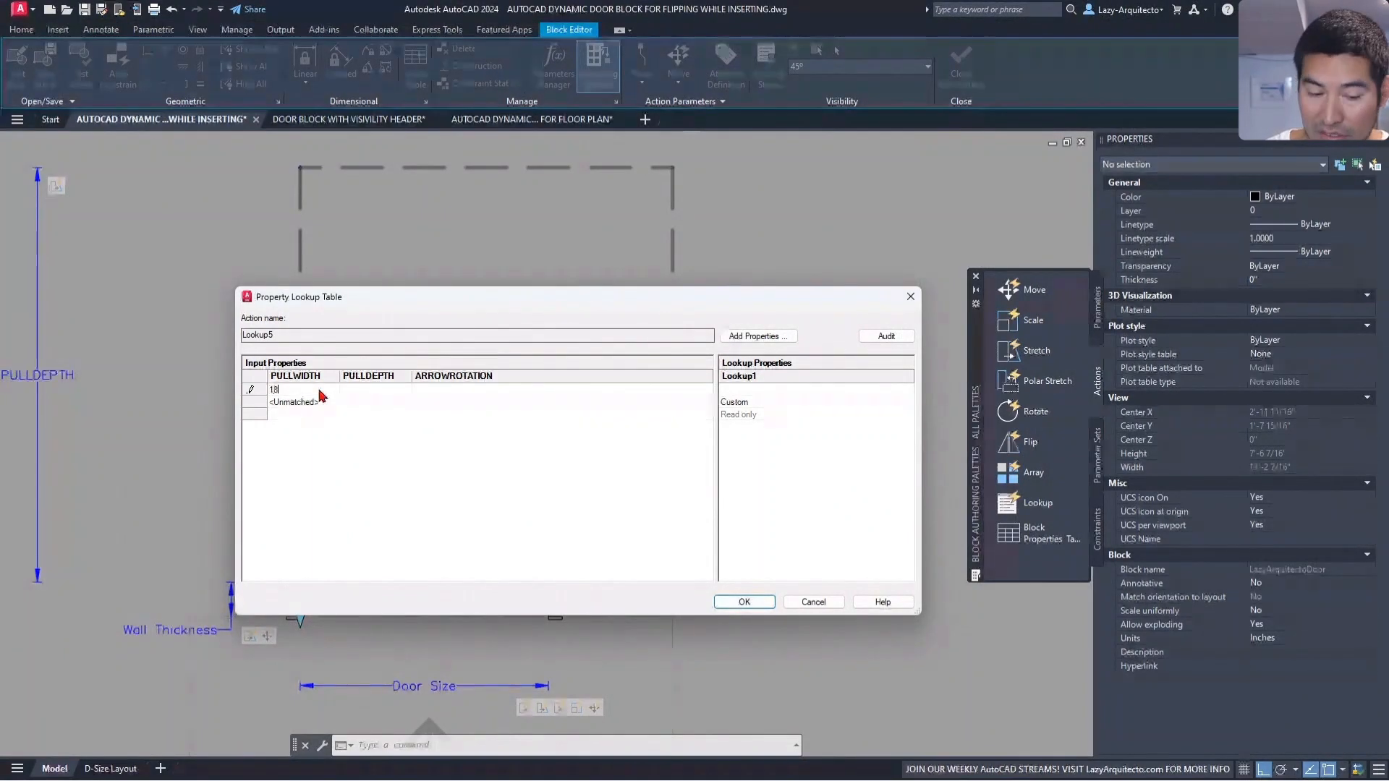
key(Return)
click(359, 392)
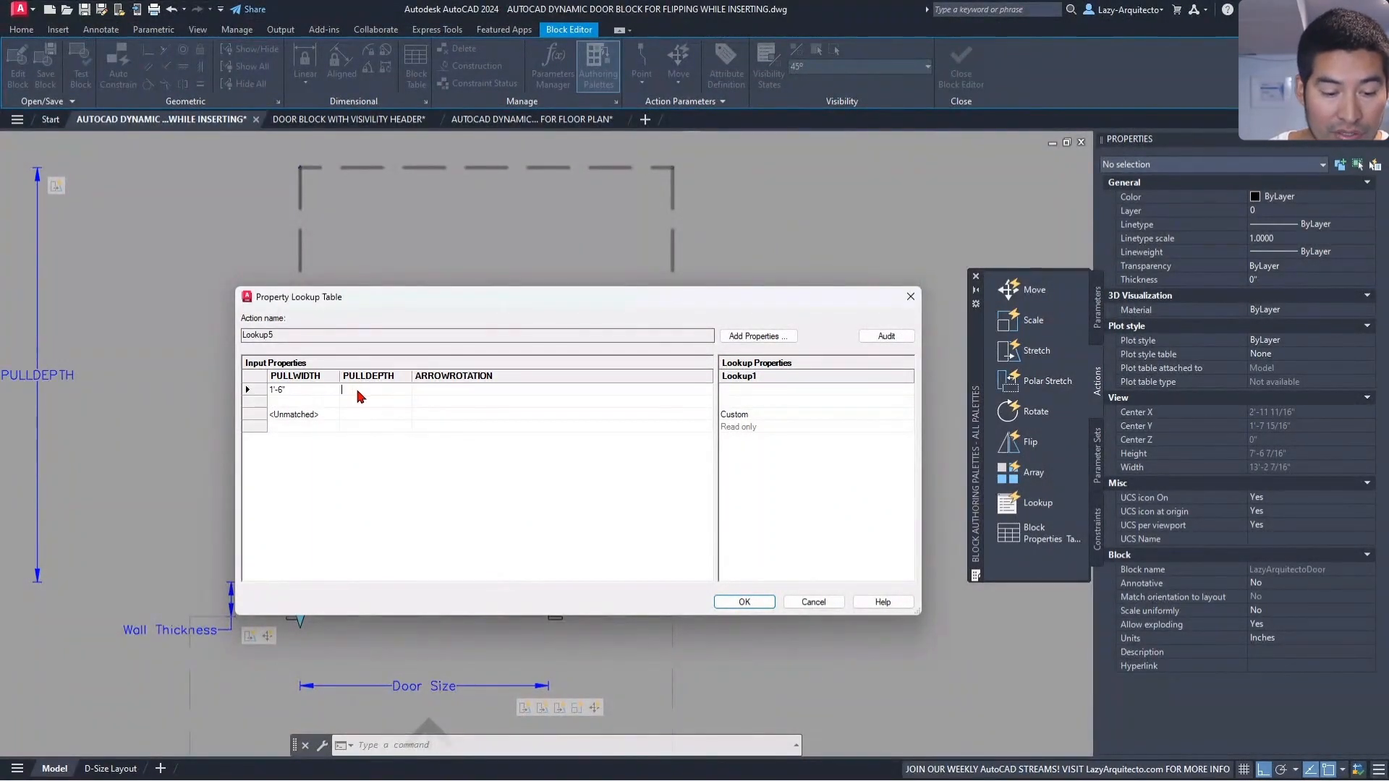
text(6)
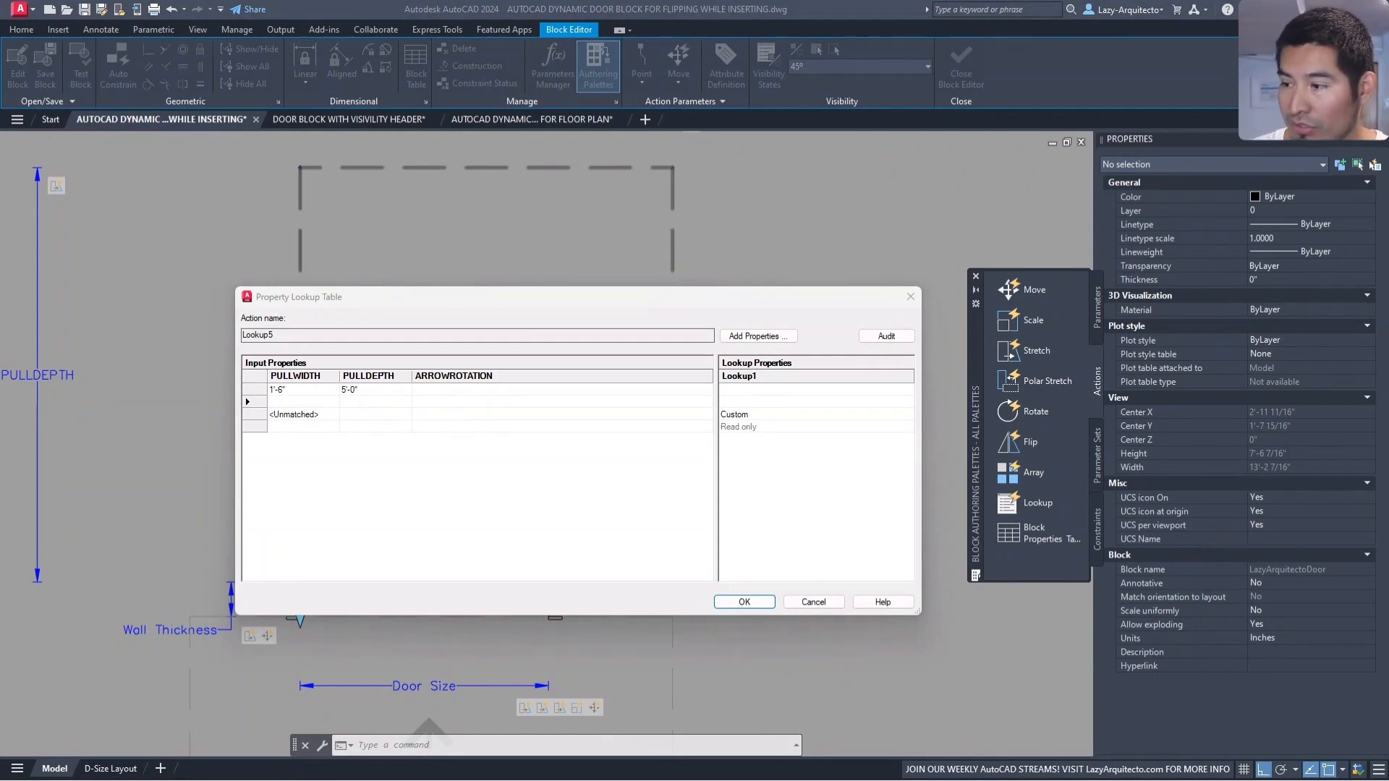
Check the approach arrow's orientation in the block and set the first row's ARROWROTATION to 0 degrees
click(567, 391)
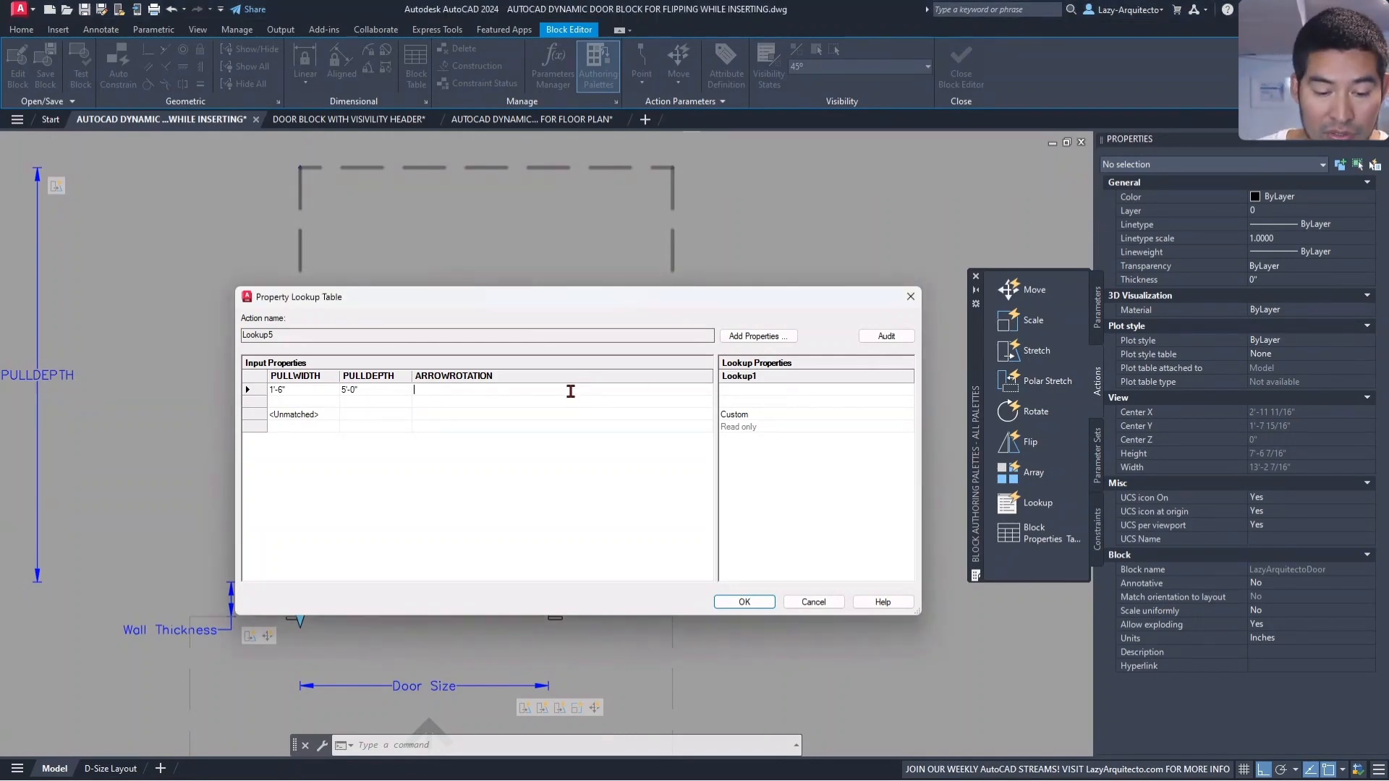
mouse_move(599, 298)
mouse_down()
mouse_move(644, 437)
mouse_move(649, 508)
mouse_up()
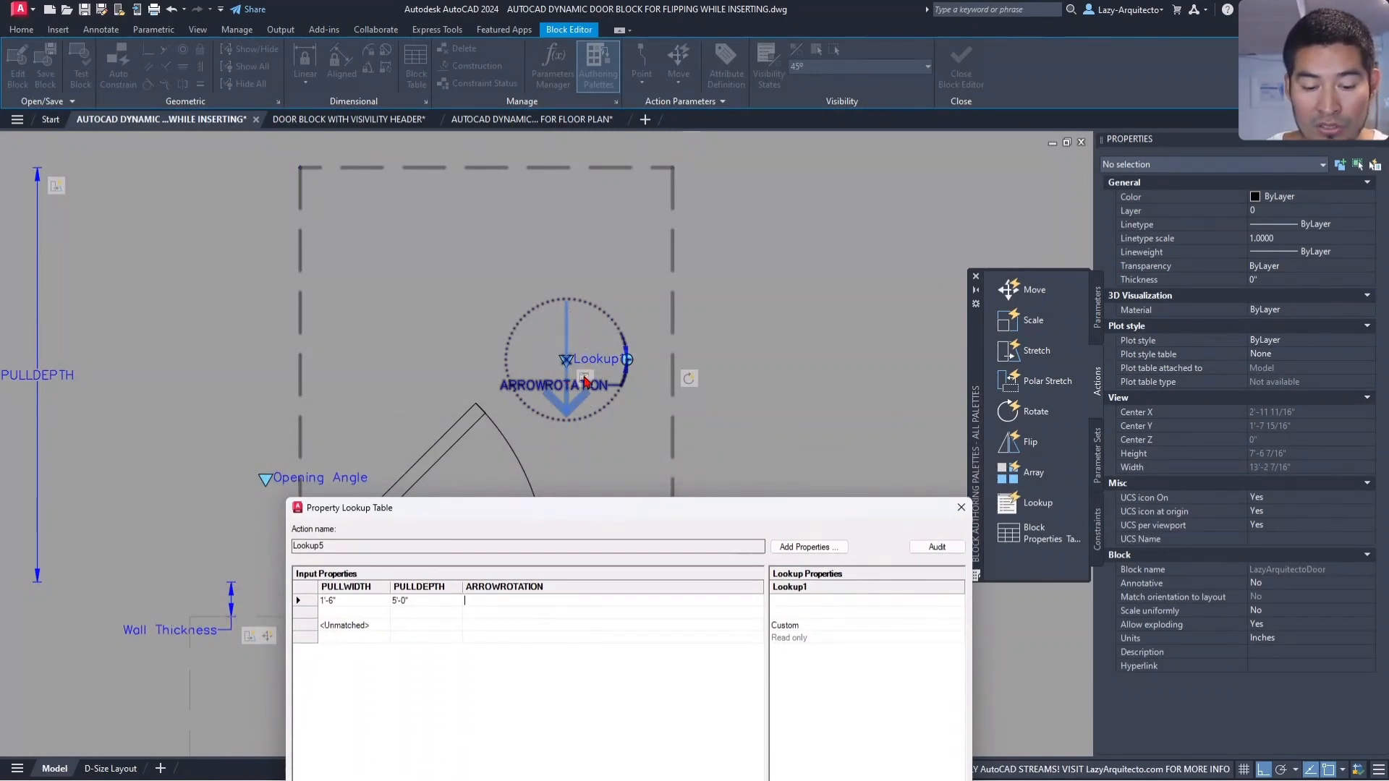
drag(599, 506, 621, 319)
click(555, 408)
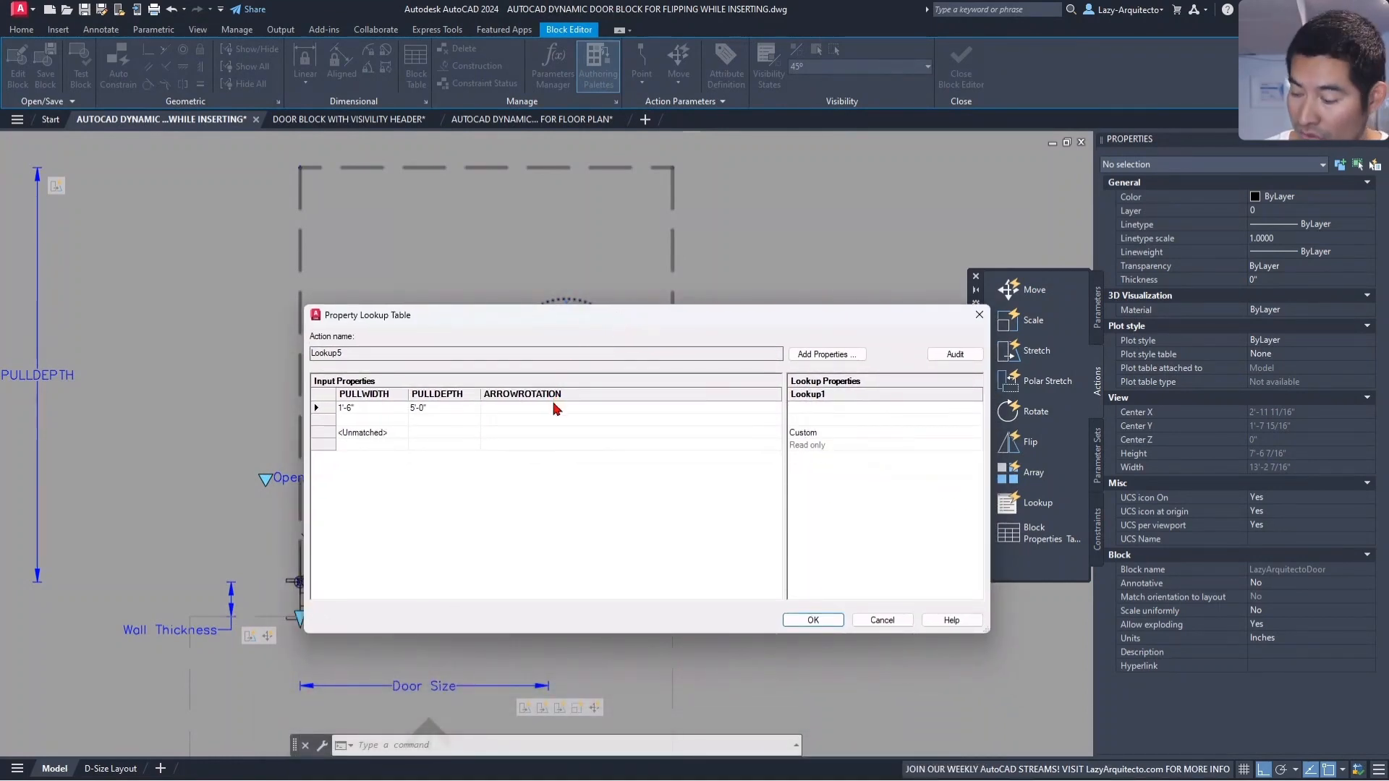
text(0)
click(561, 420)
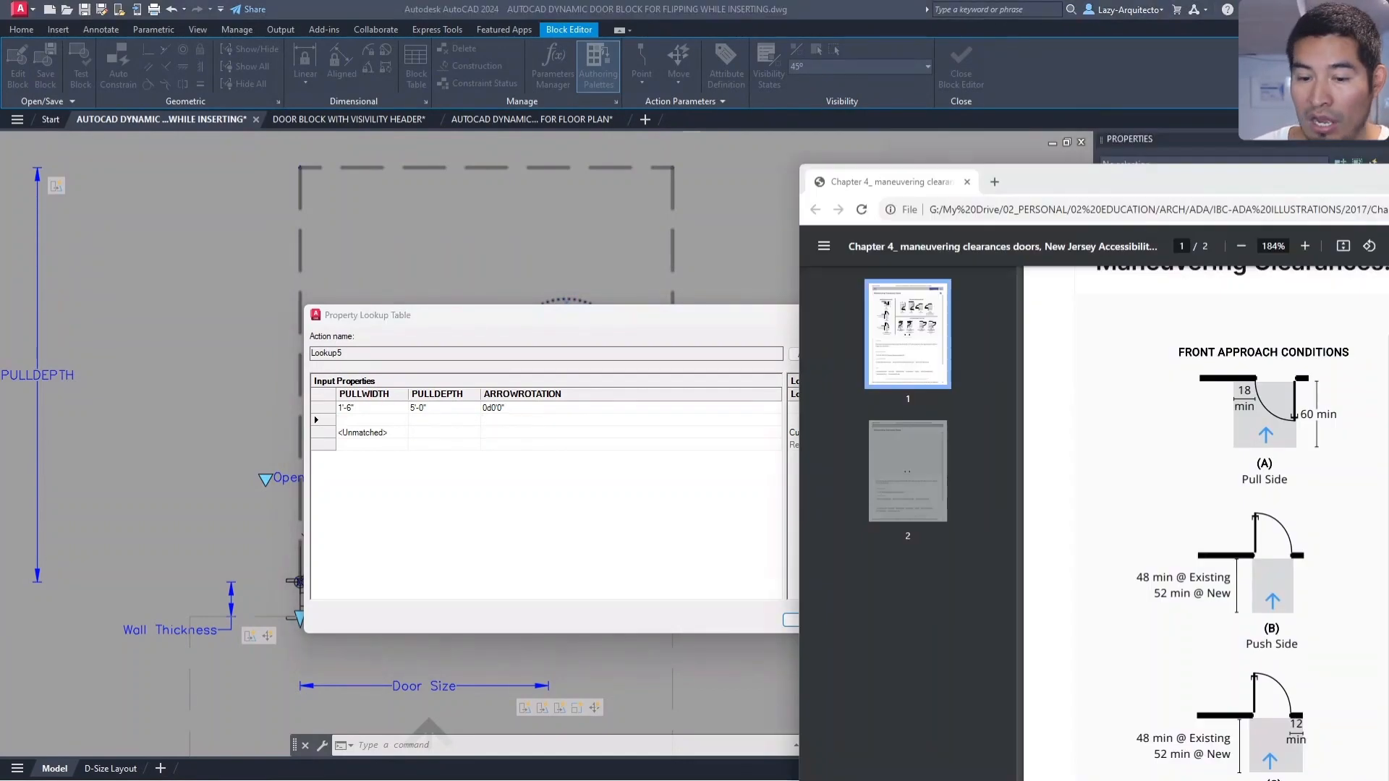
Consult pull-side condition D in the clearances PDF and enter PULLWIDTH 3'-0" and PULLDEPTH 60 inches in the second lookup row
drag(1388, 189, 791, 55)
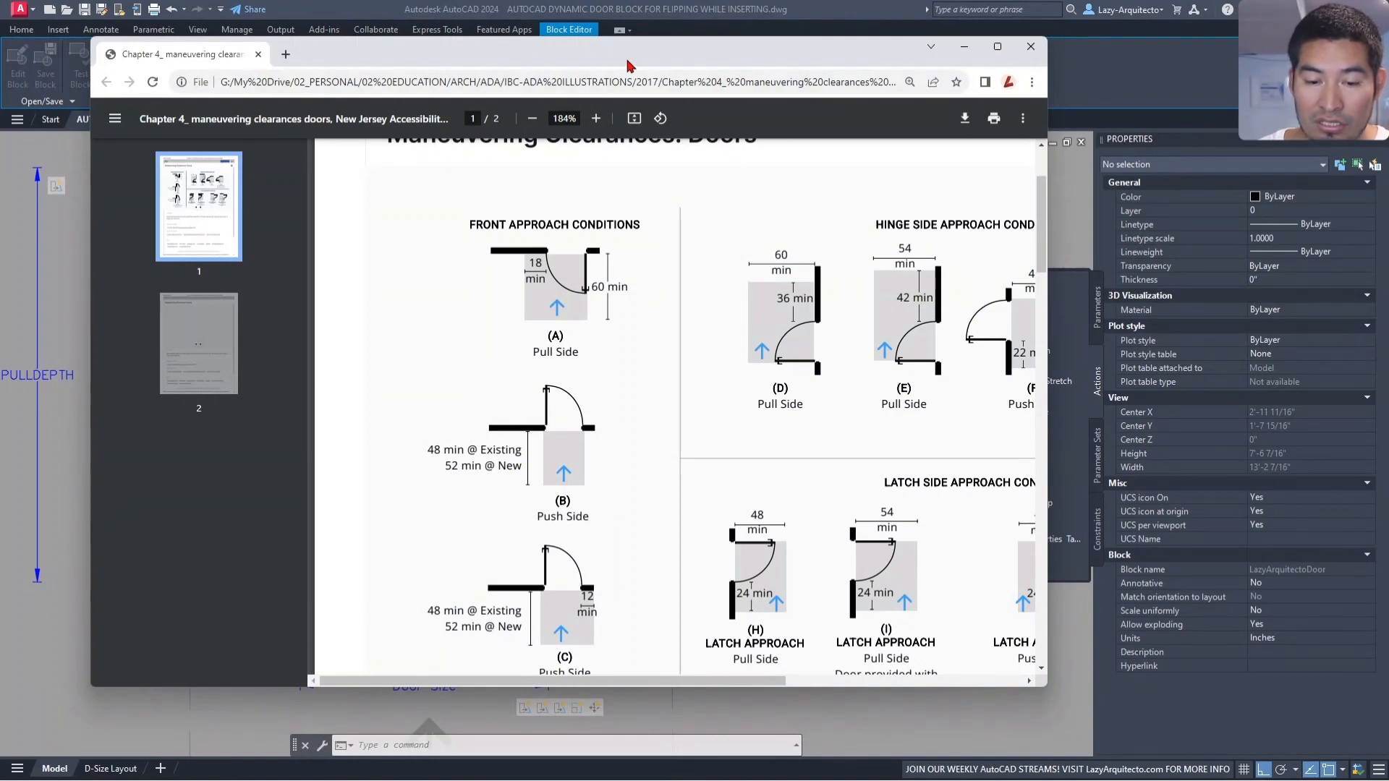
drag(627, 65, 1388, 68)
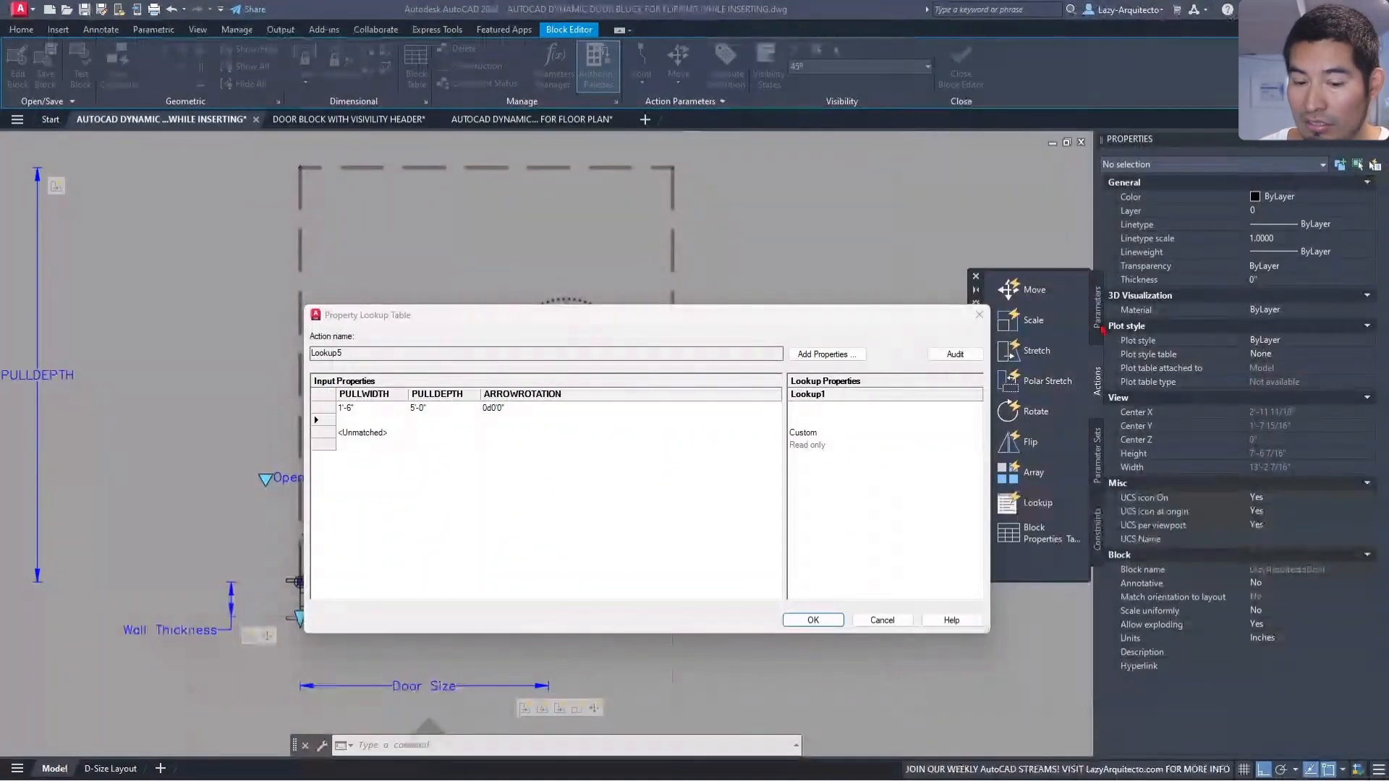
click(399, 421)
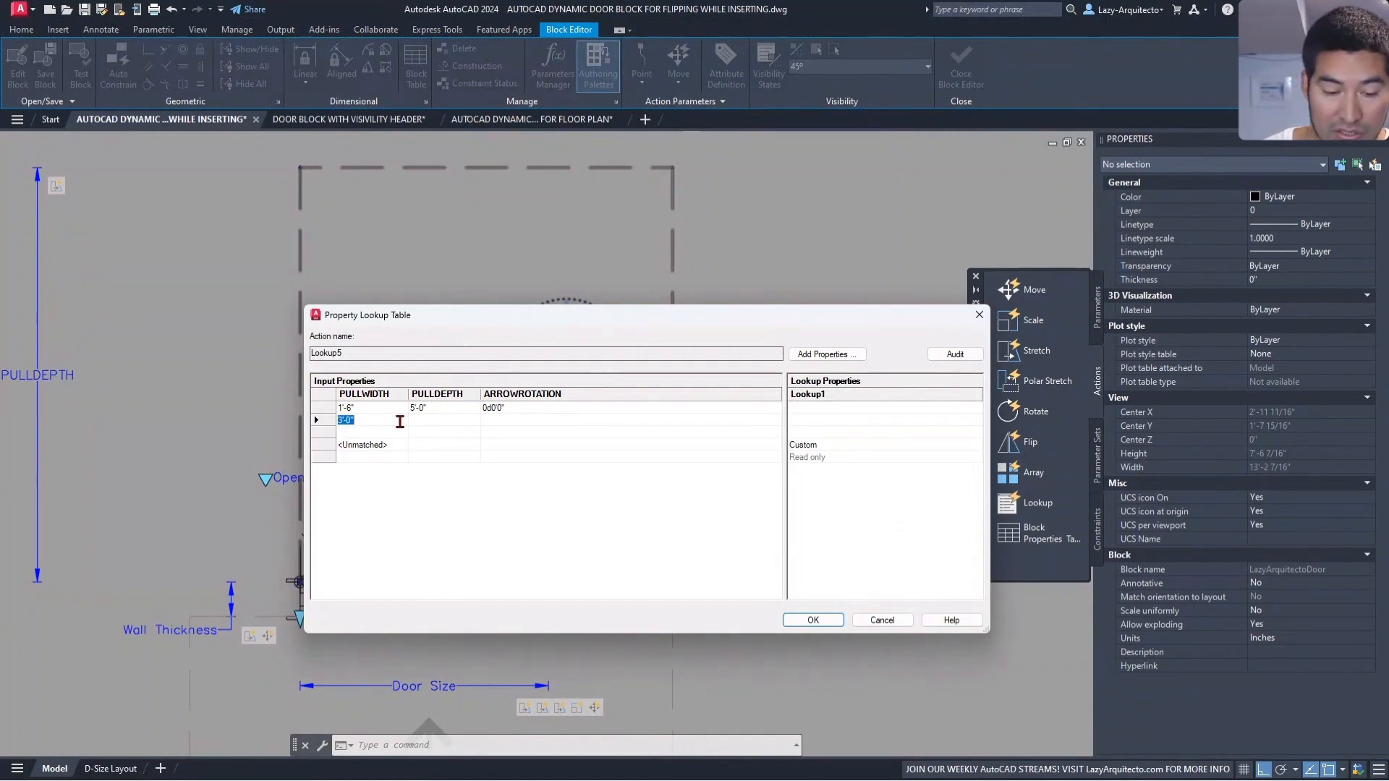
click(425, 422)
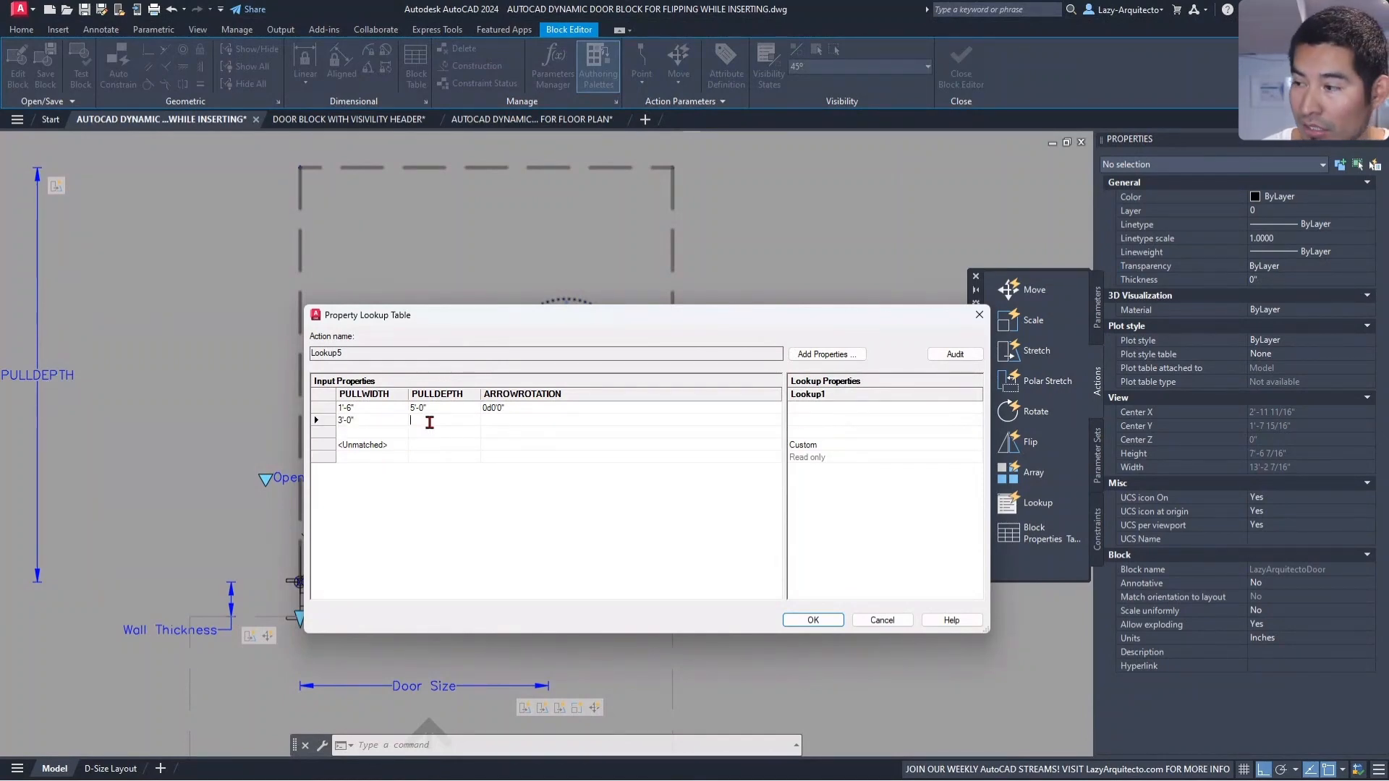
text(60)
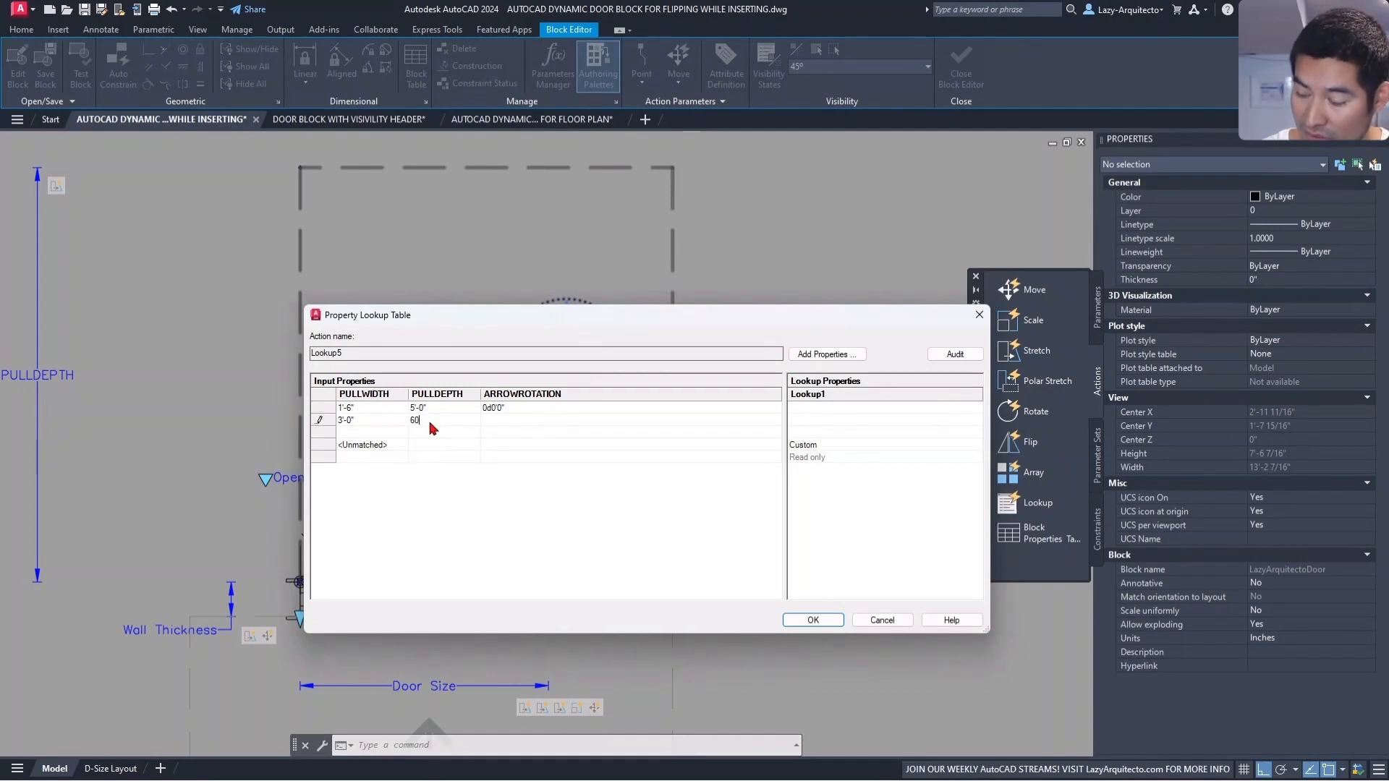
key(Return)
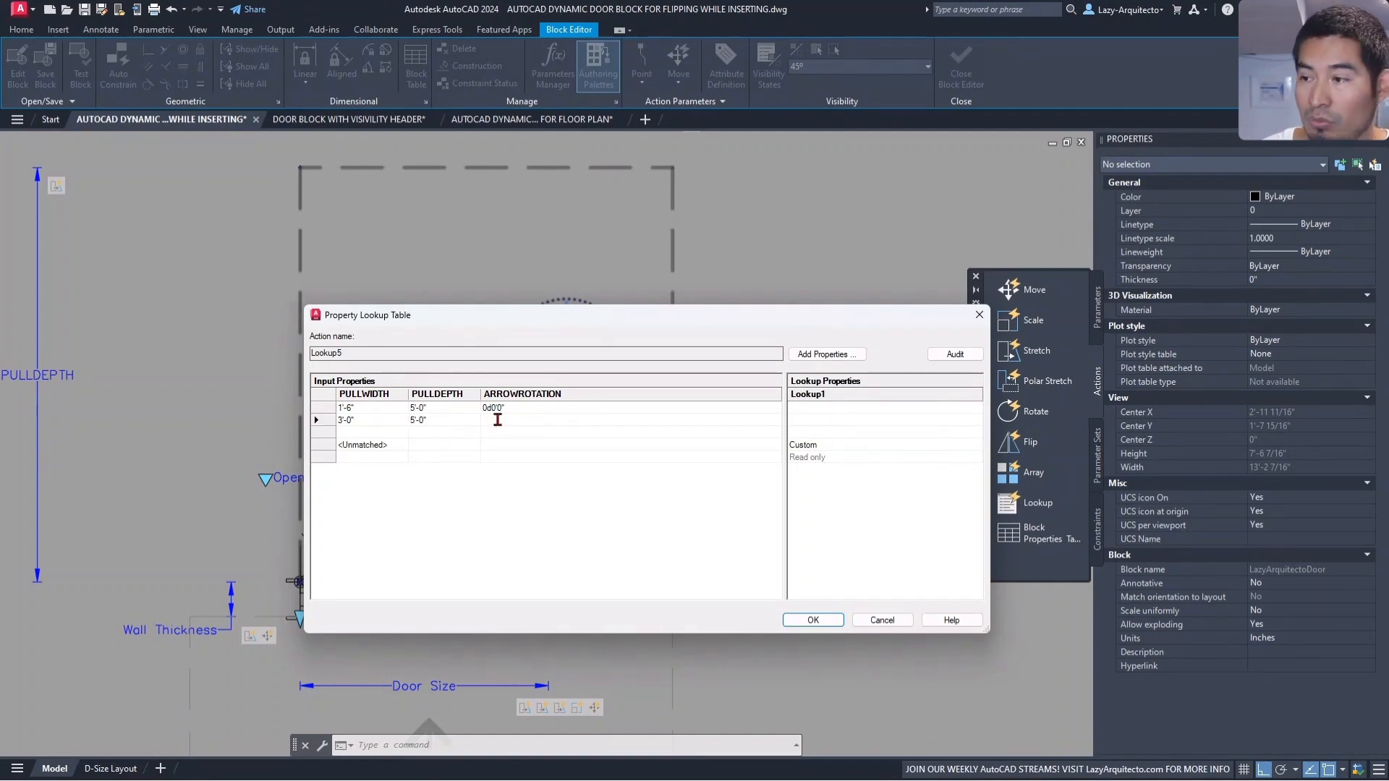
Check the arrow in the block again and set the second row's ARROWROTATION to 90 degrees
click(498, 420)
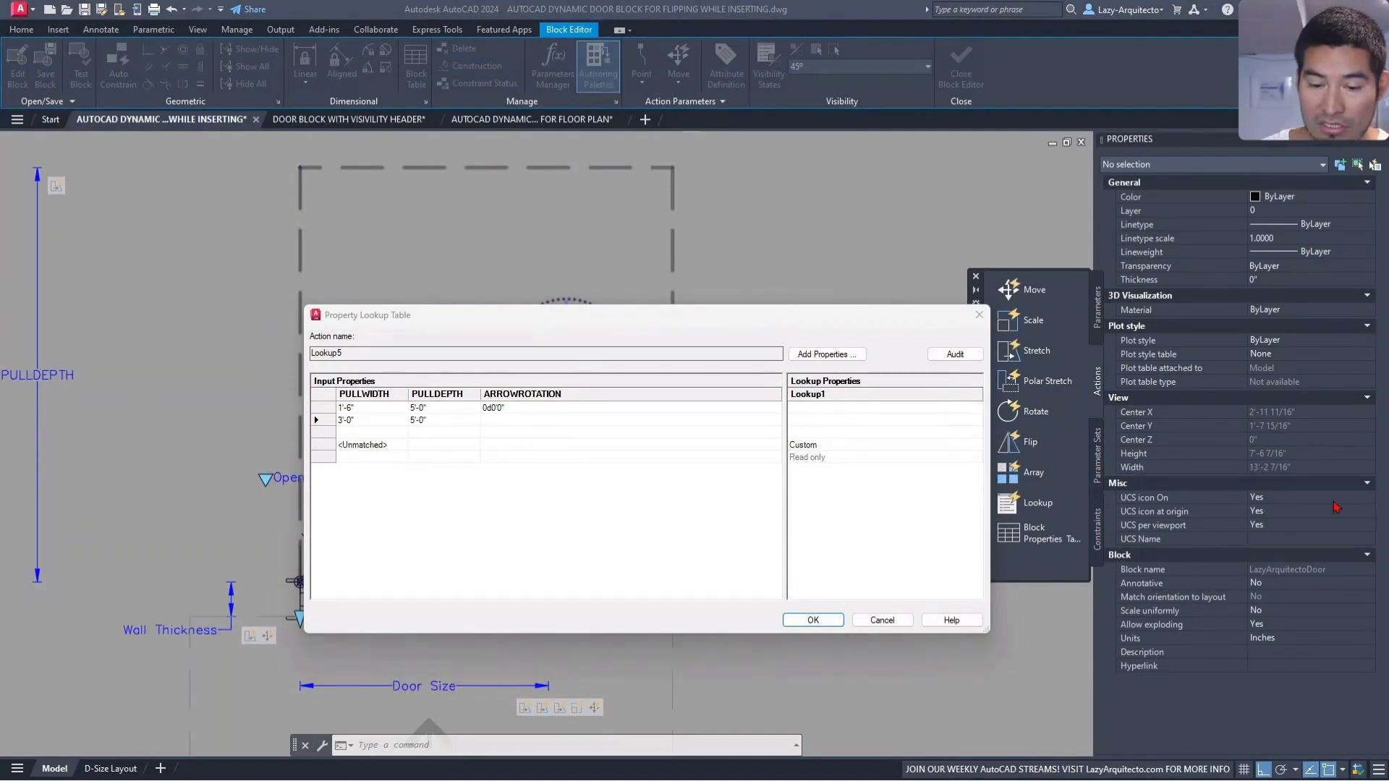
drag(553, 314, 582, 444)
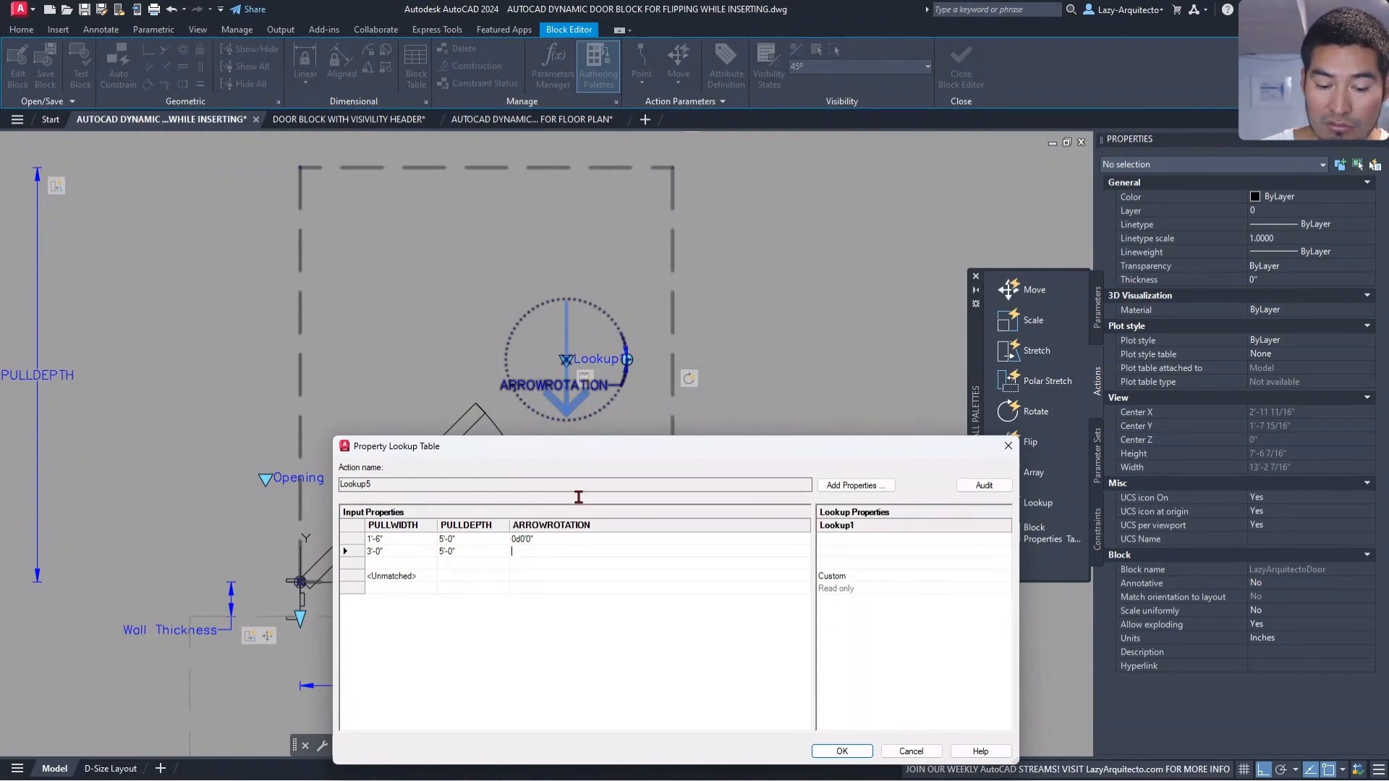
text(90)
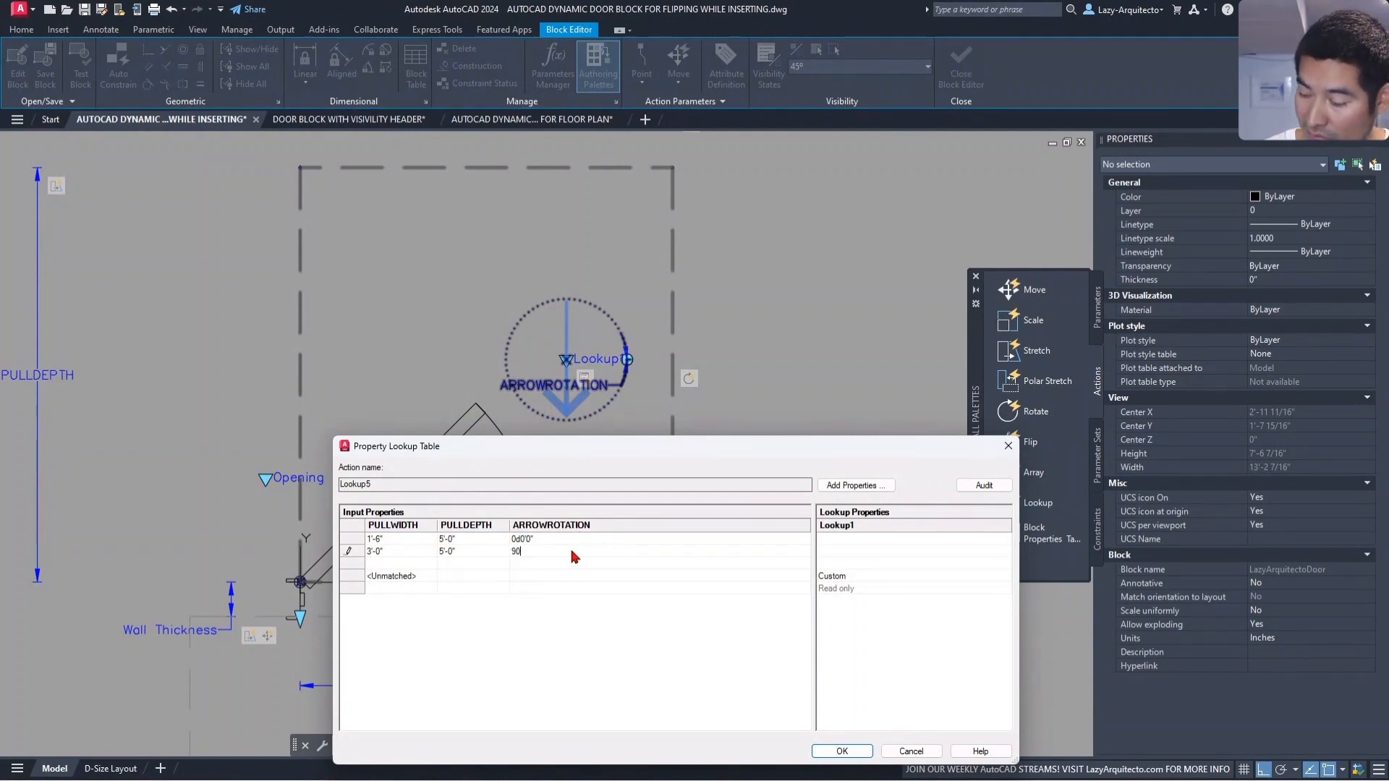
key(Return)
drag(609, 444, 542, 297)
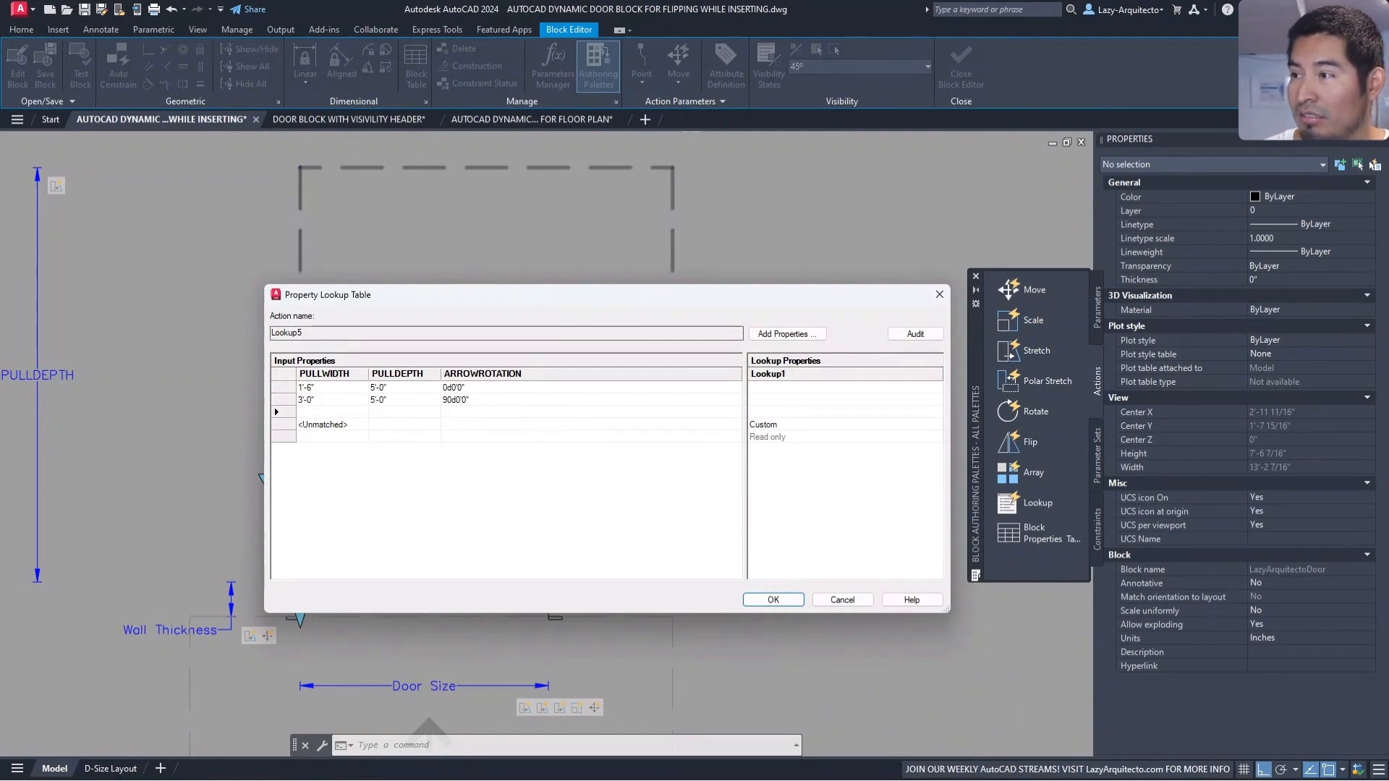
Following condition E in the clearances PDF, fill the third lookup row with PULLWIDTH 42 inches, PULLDEPTH 54 inches and ARROWROTATION 90 degrees
drag(1387, 235, 583, 128)
drag(719, 757, 791, 766)
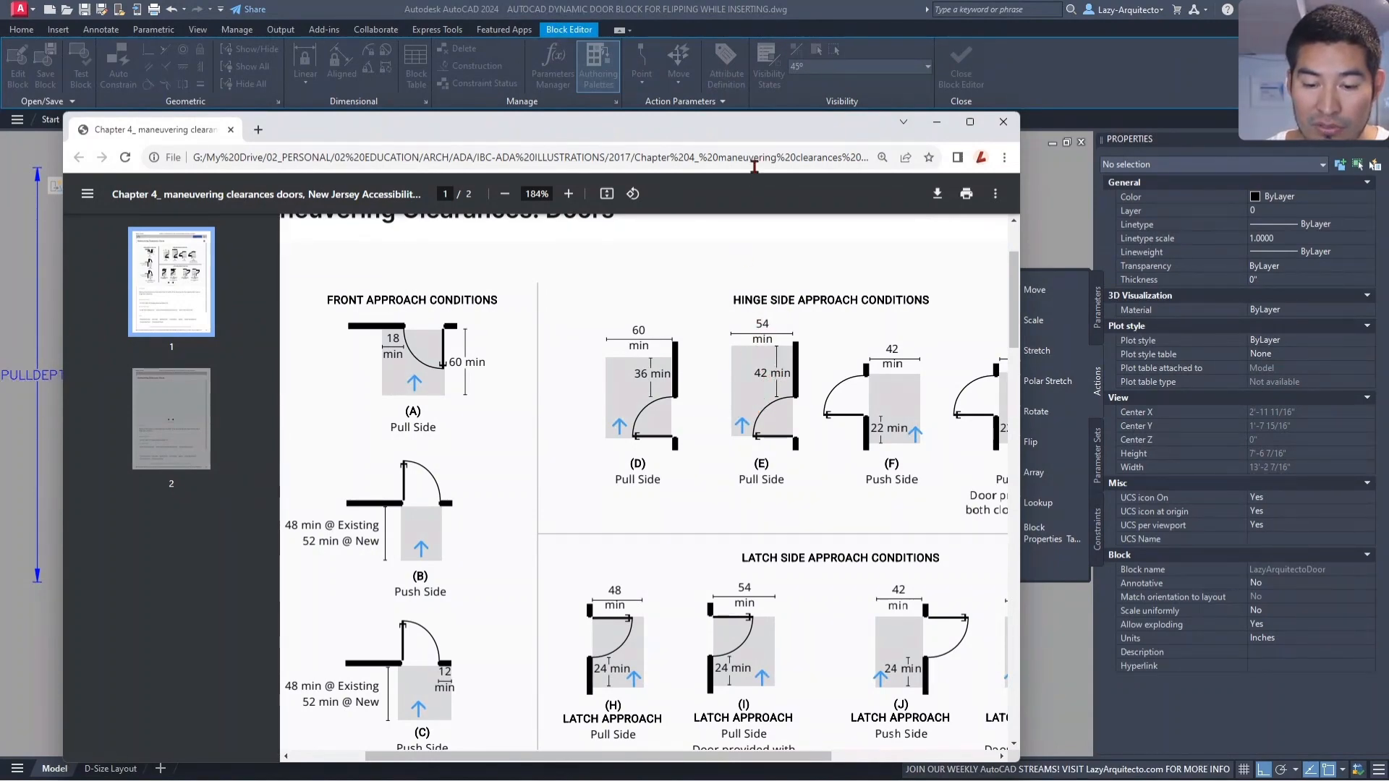
drag(721, 138, 959, 140)
click(275, 407)
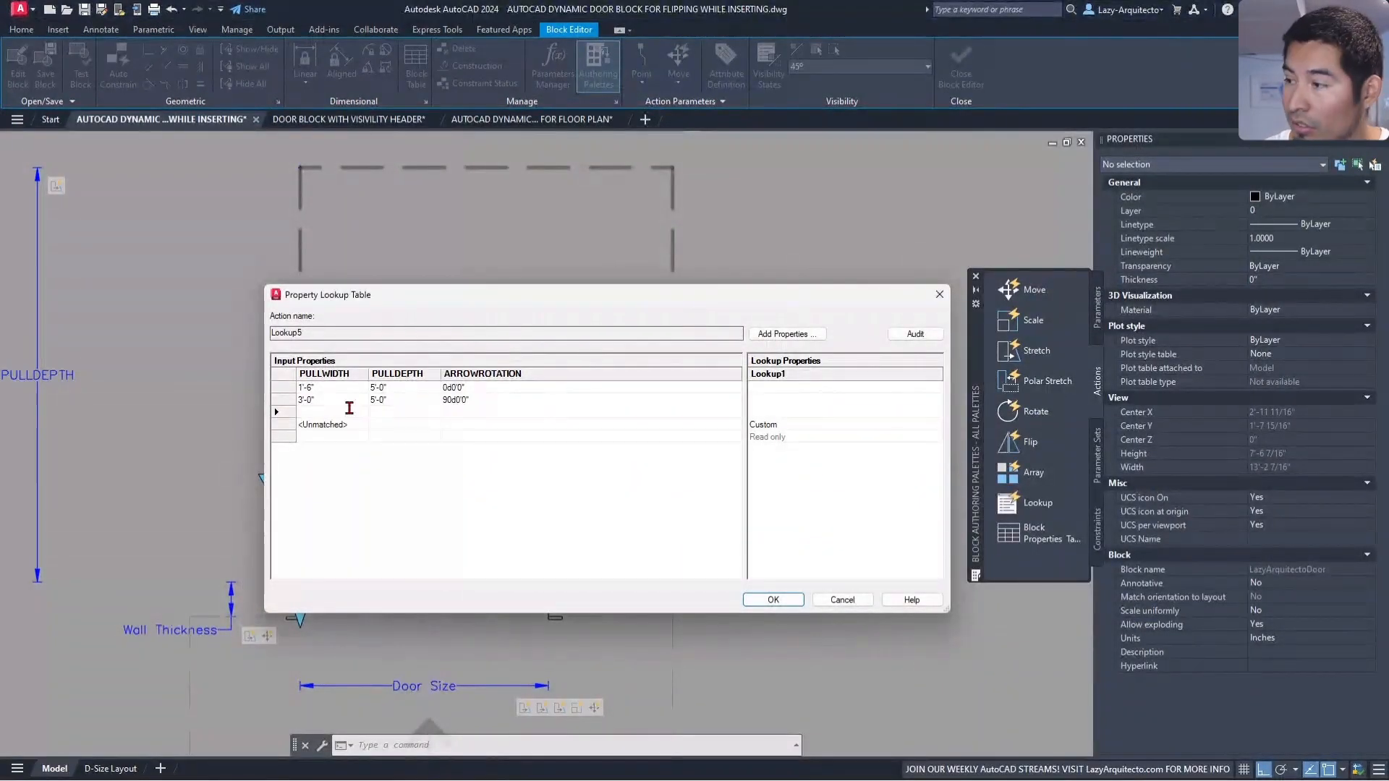
click(350, 408)
text(42)
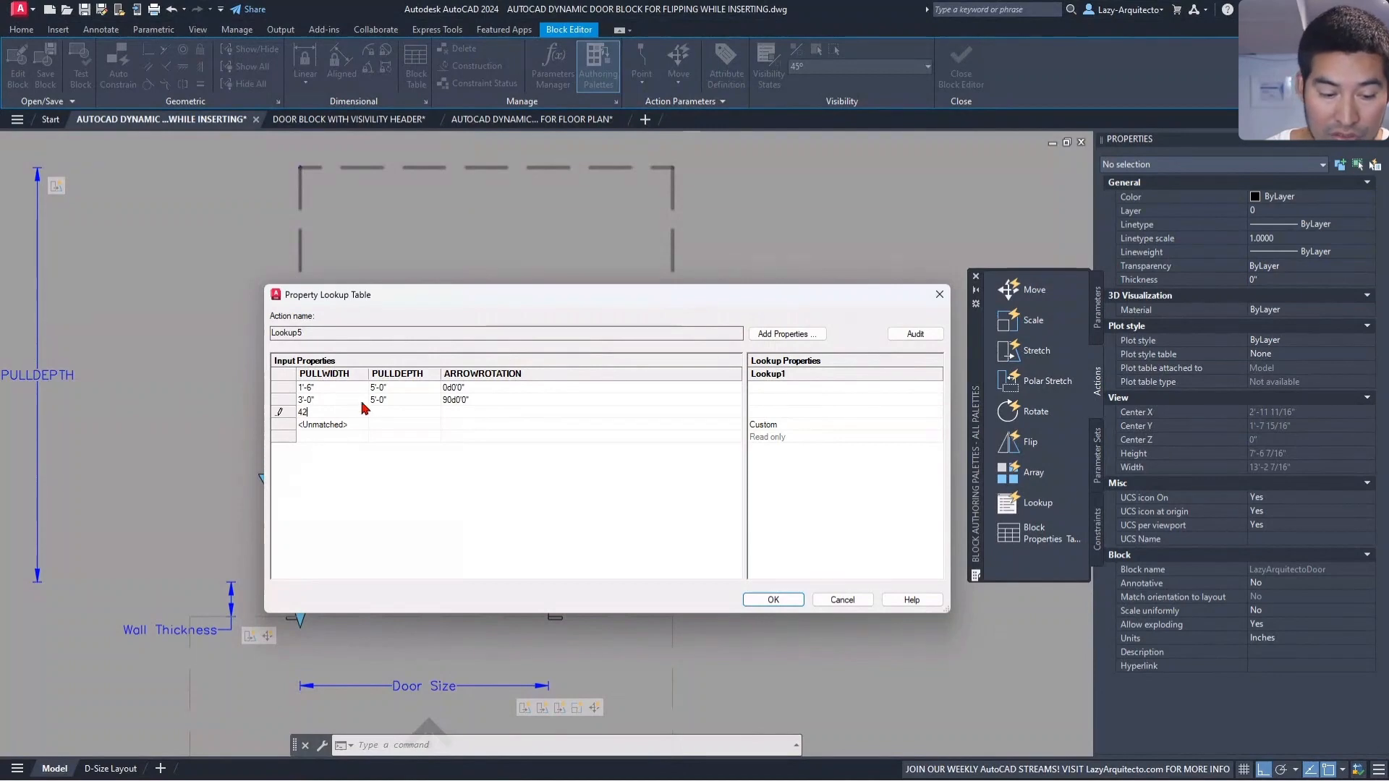
key(Return)
click(400, 409)
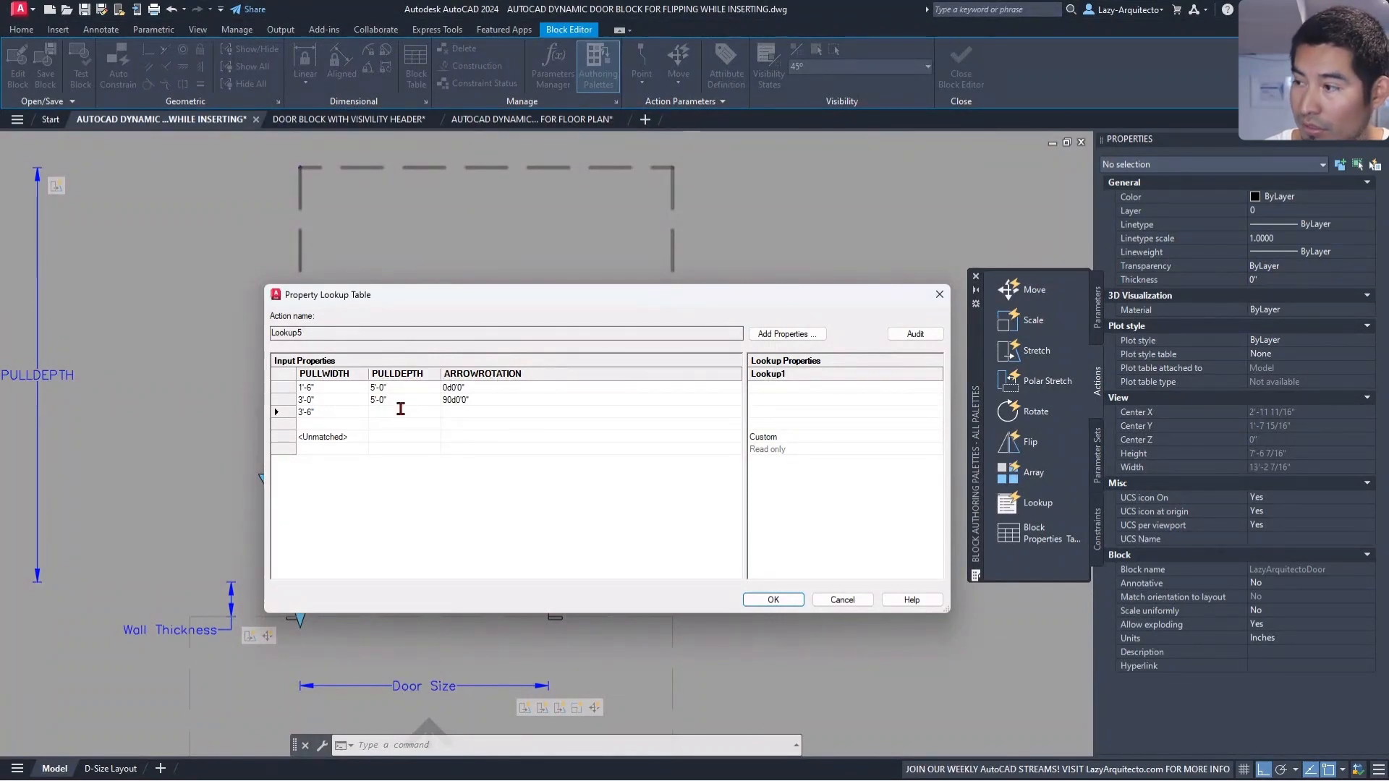
text(54)
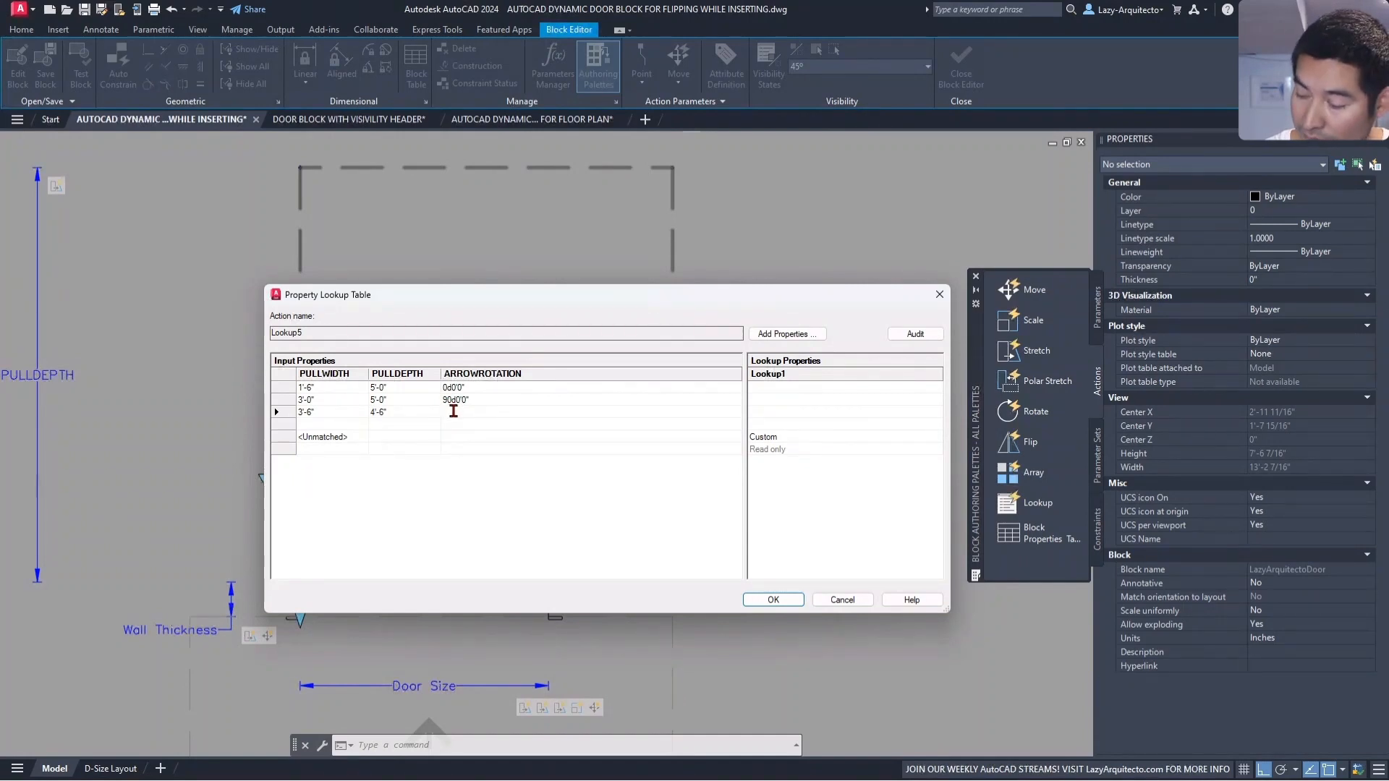
text(90)
key(Up)
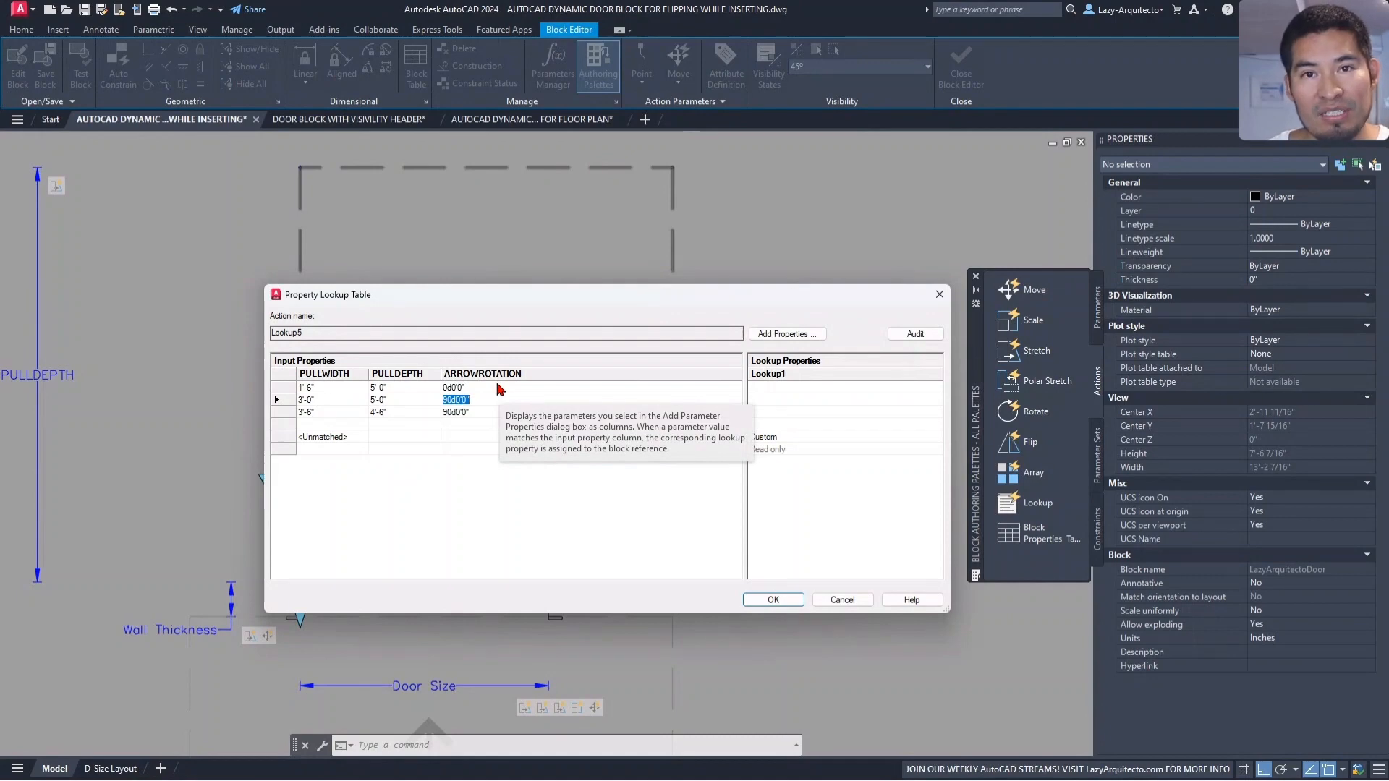
Examine the front and hinge side approach headings in the clearances PDF for naming the lookup rows
click(801, 387)
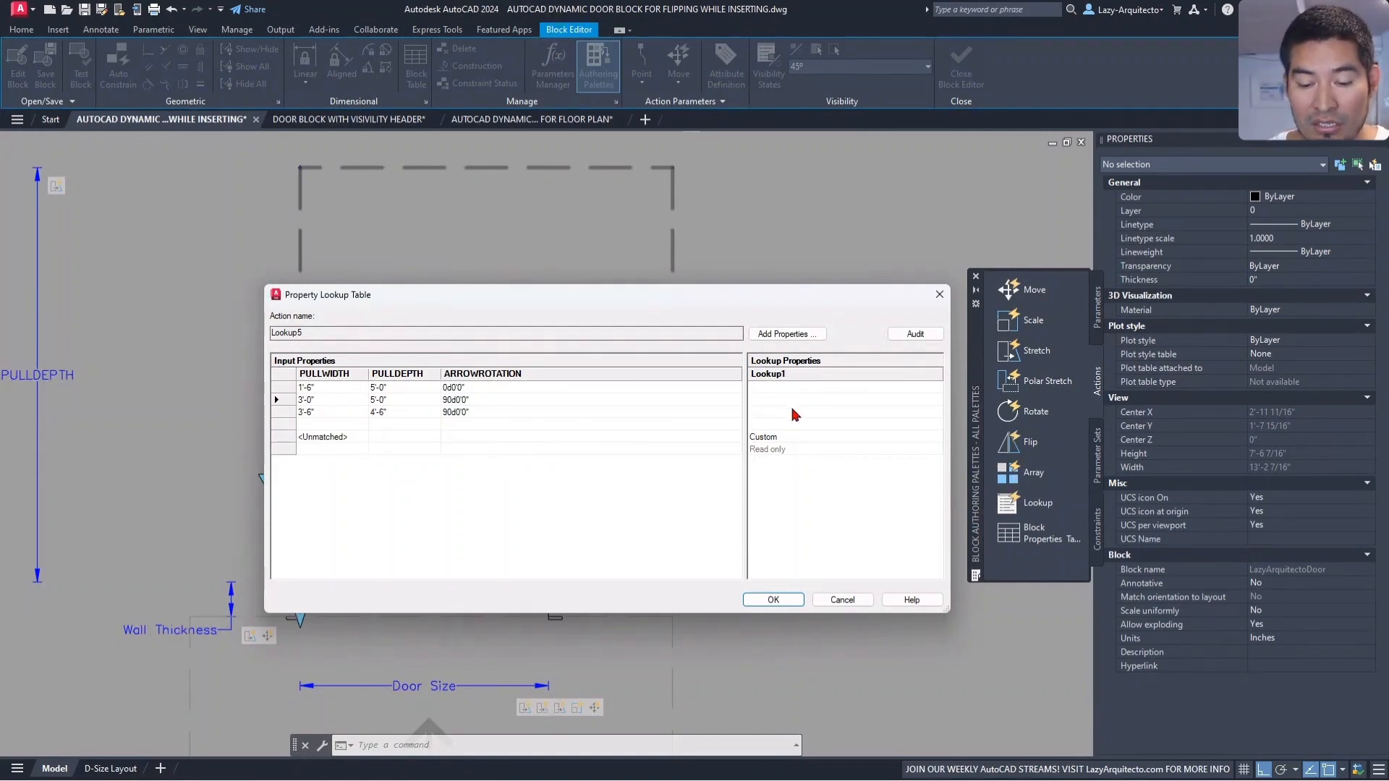
click(790, 411)
click(784, 385)
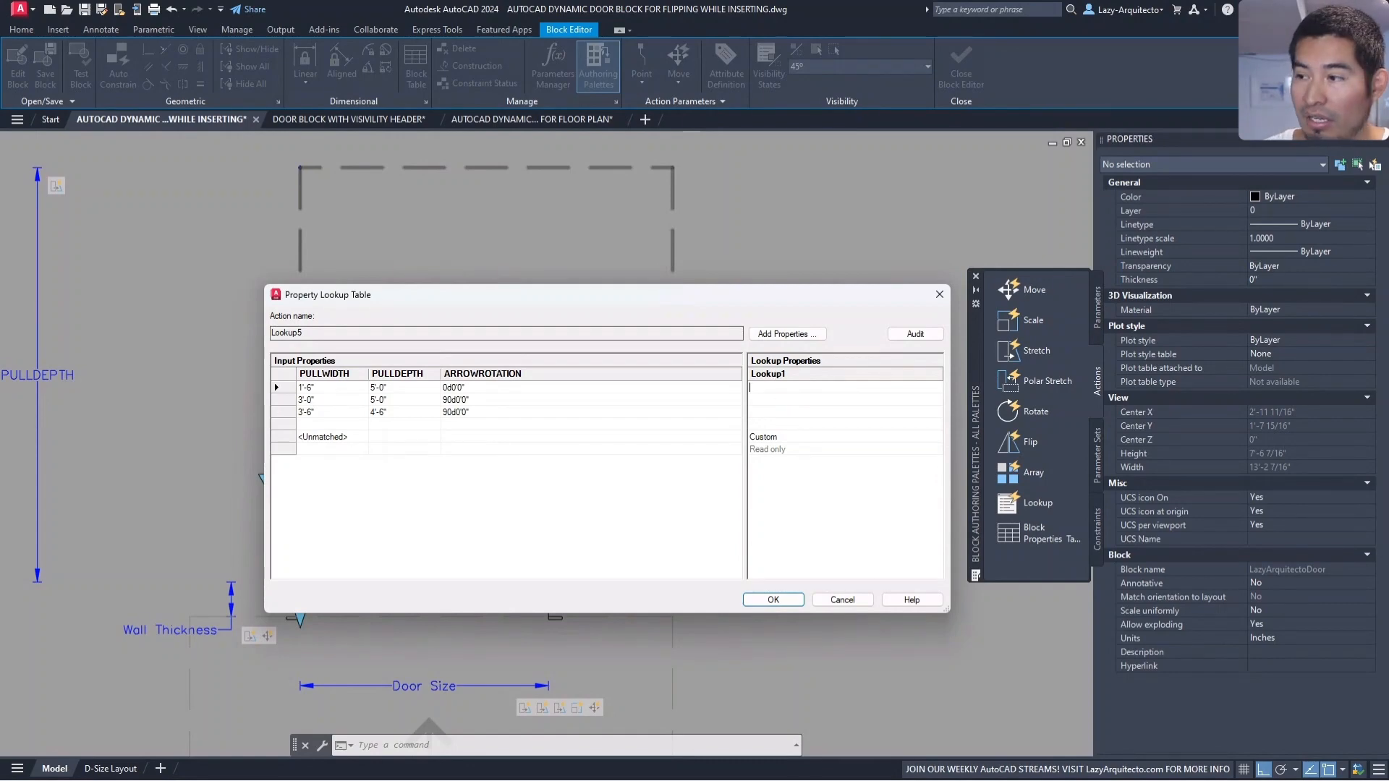
drag(1388, 264, 590, 155)
scroll(508, 340, up, 2)
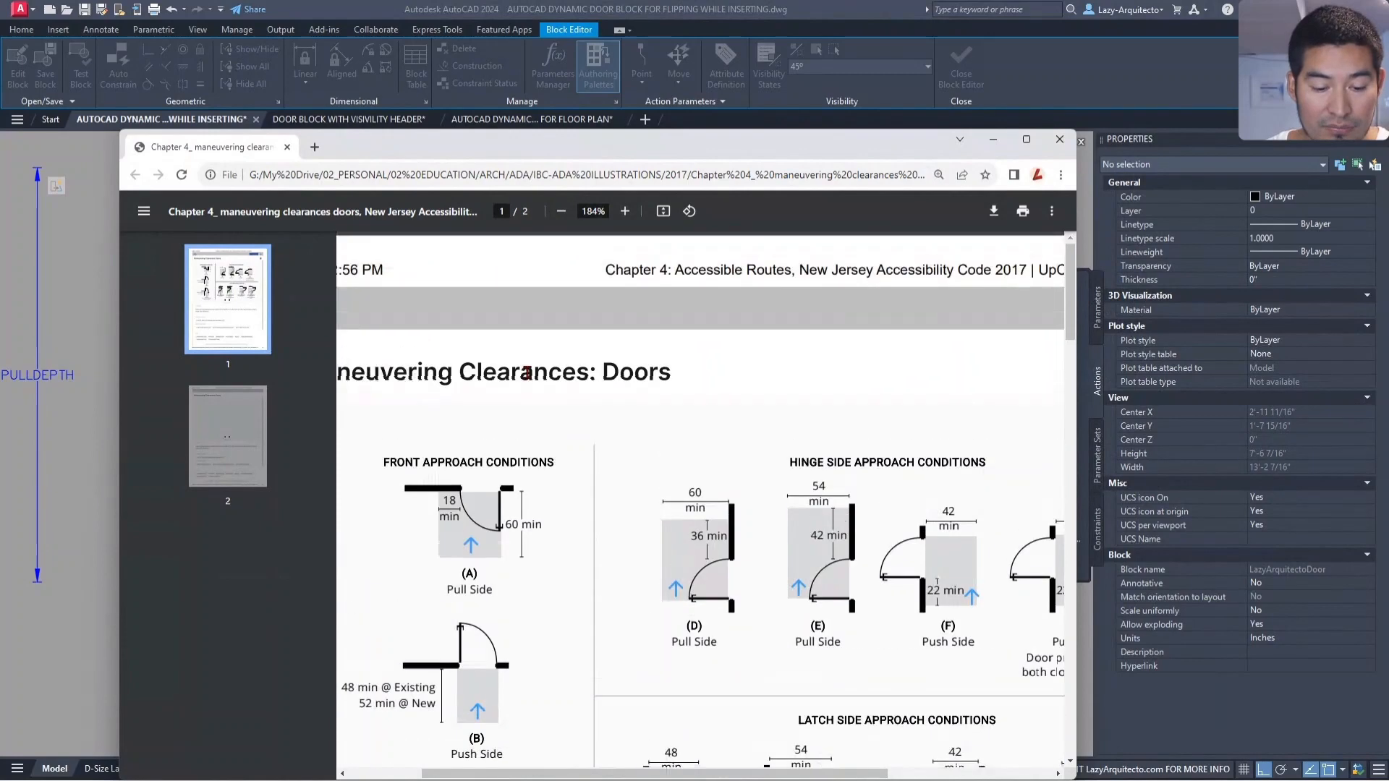
drag(383, 469, 556, 467)
drag(790, 463, 990, 463)
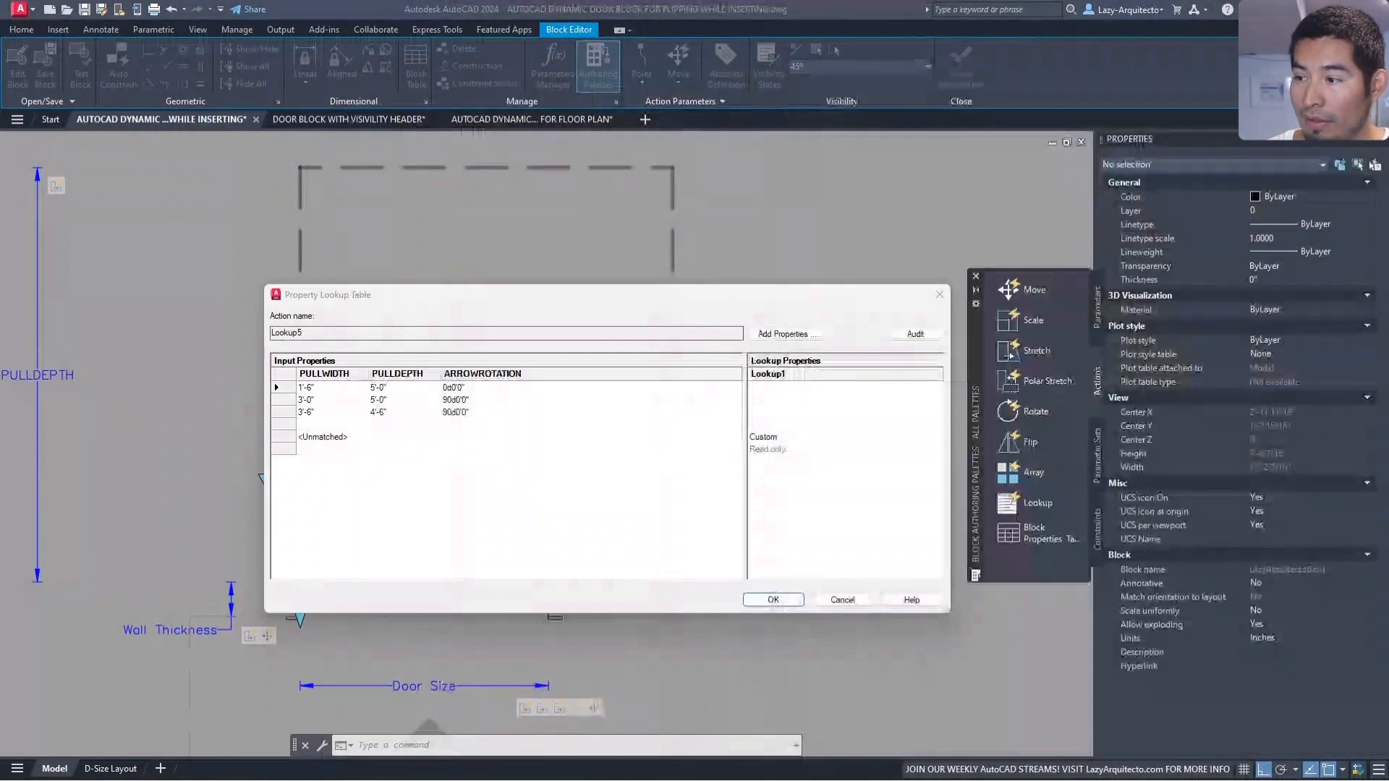
Label the first row's Lookup1 value FRONT APPROACH - PULL SIDE
click(782, 386)
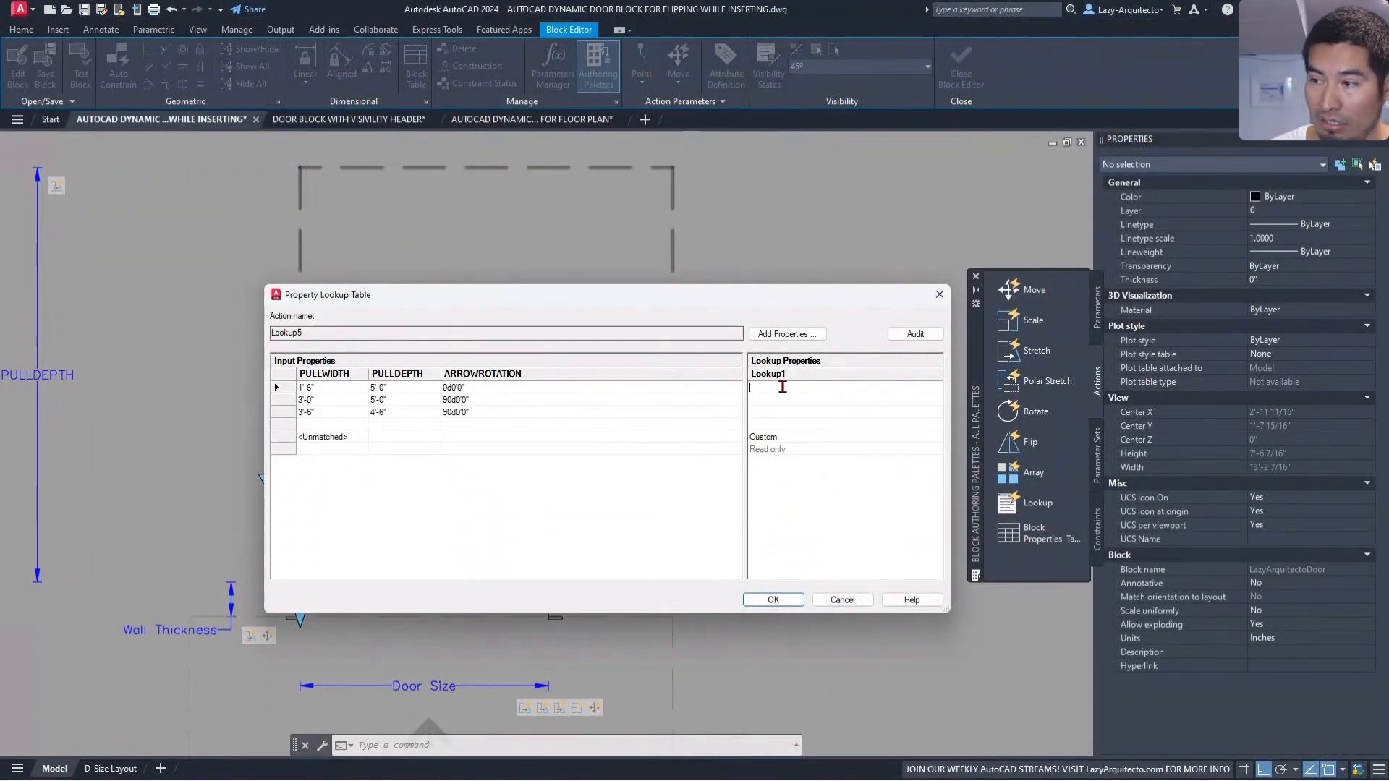
text(FR)
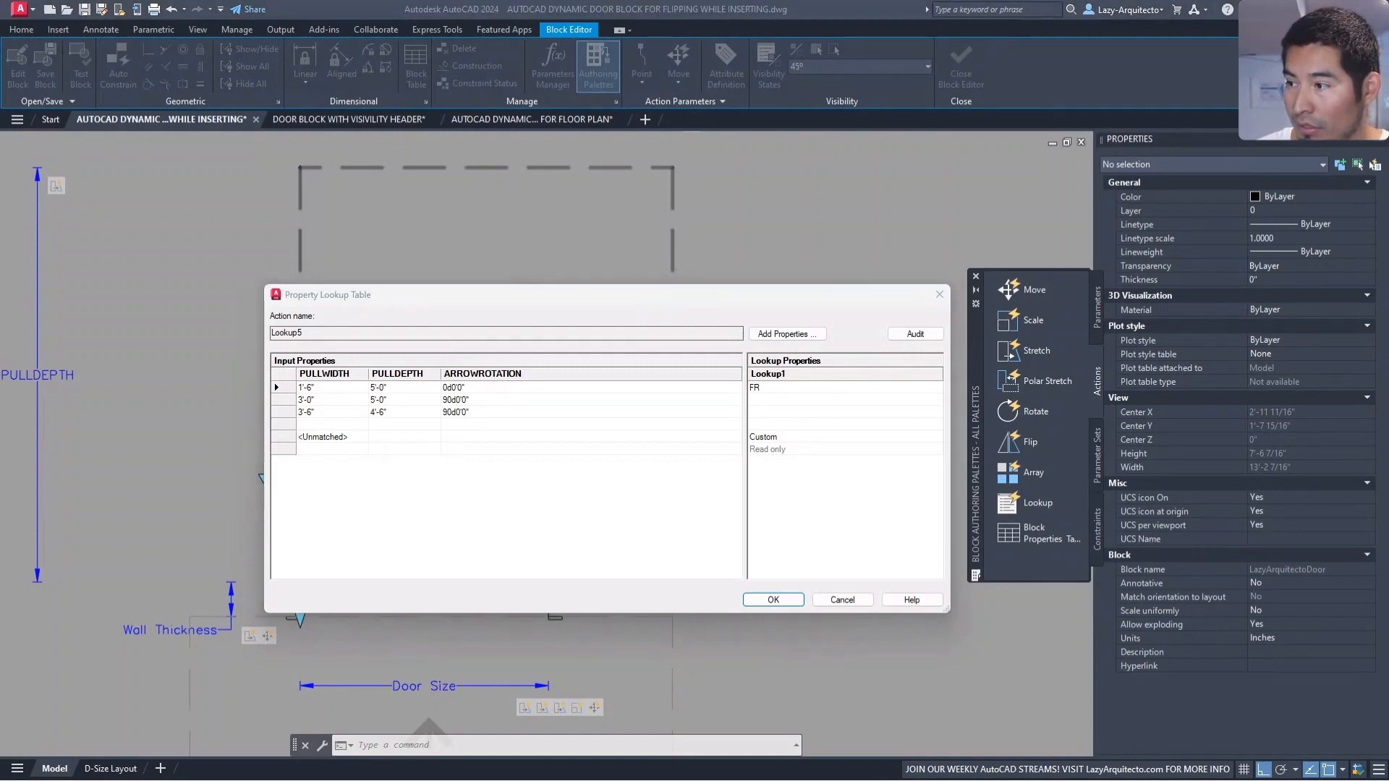
click(797, 388)
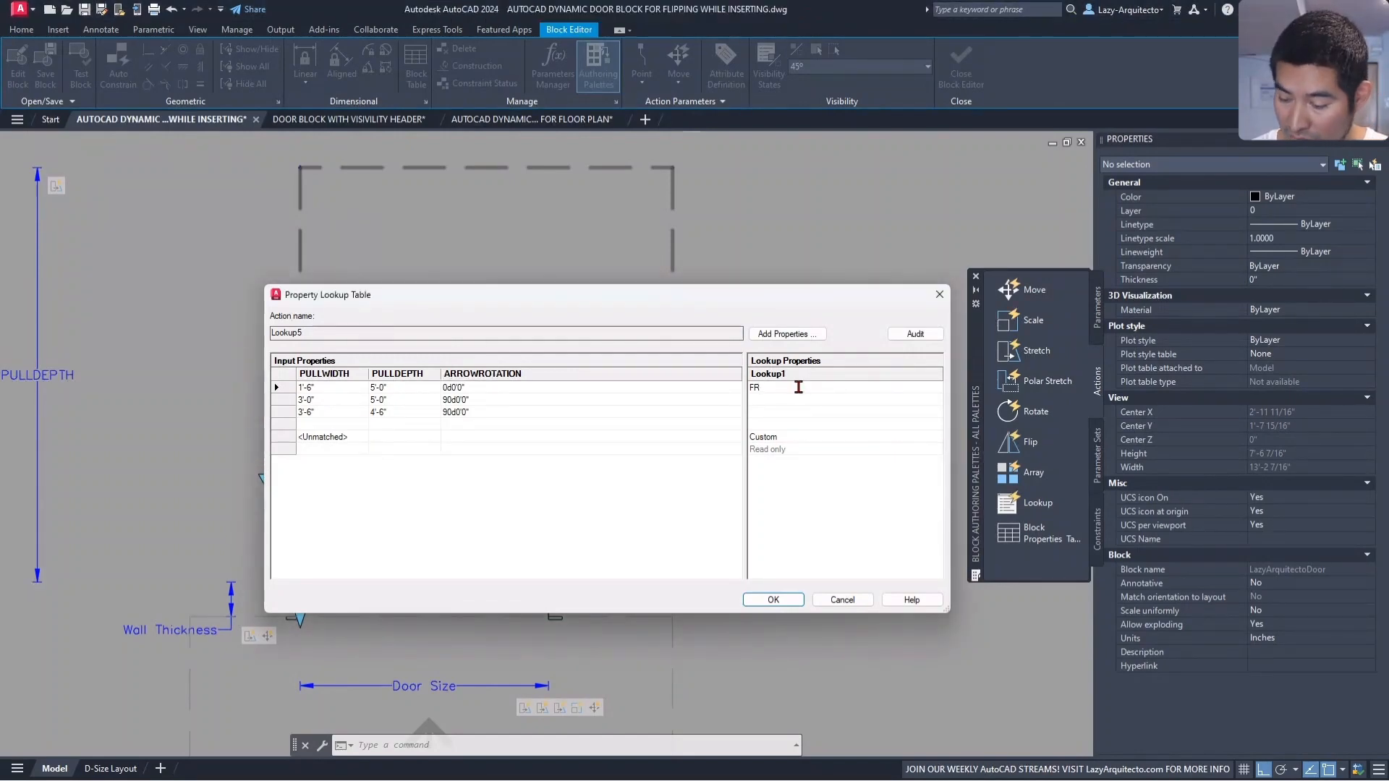
text(ONT APP)
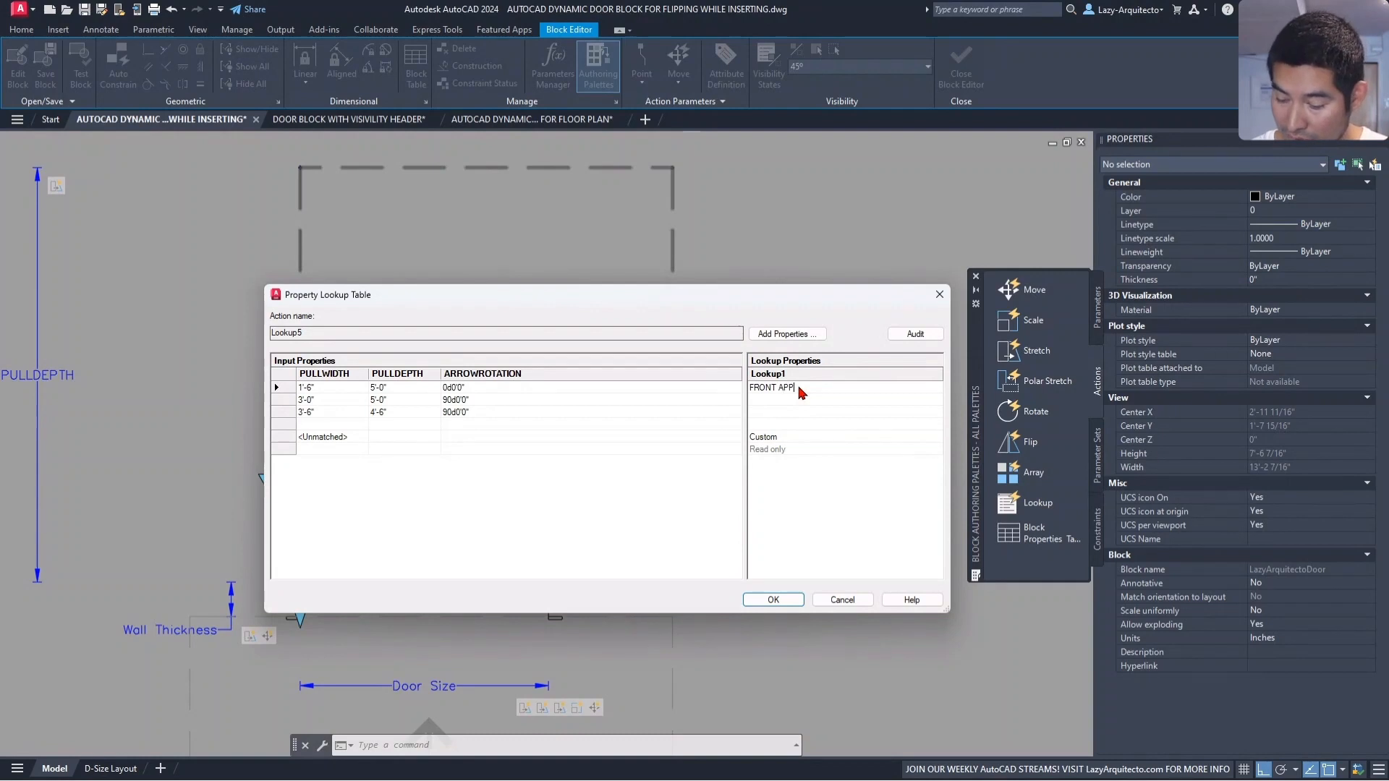
key(BackSpace)
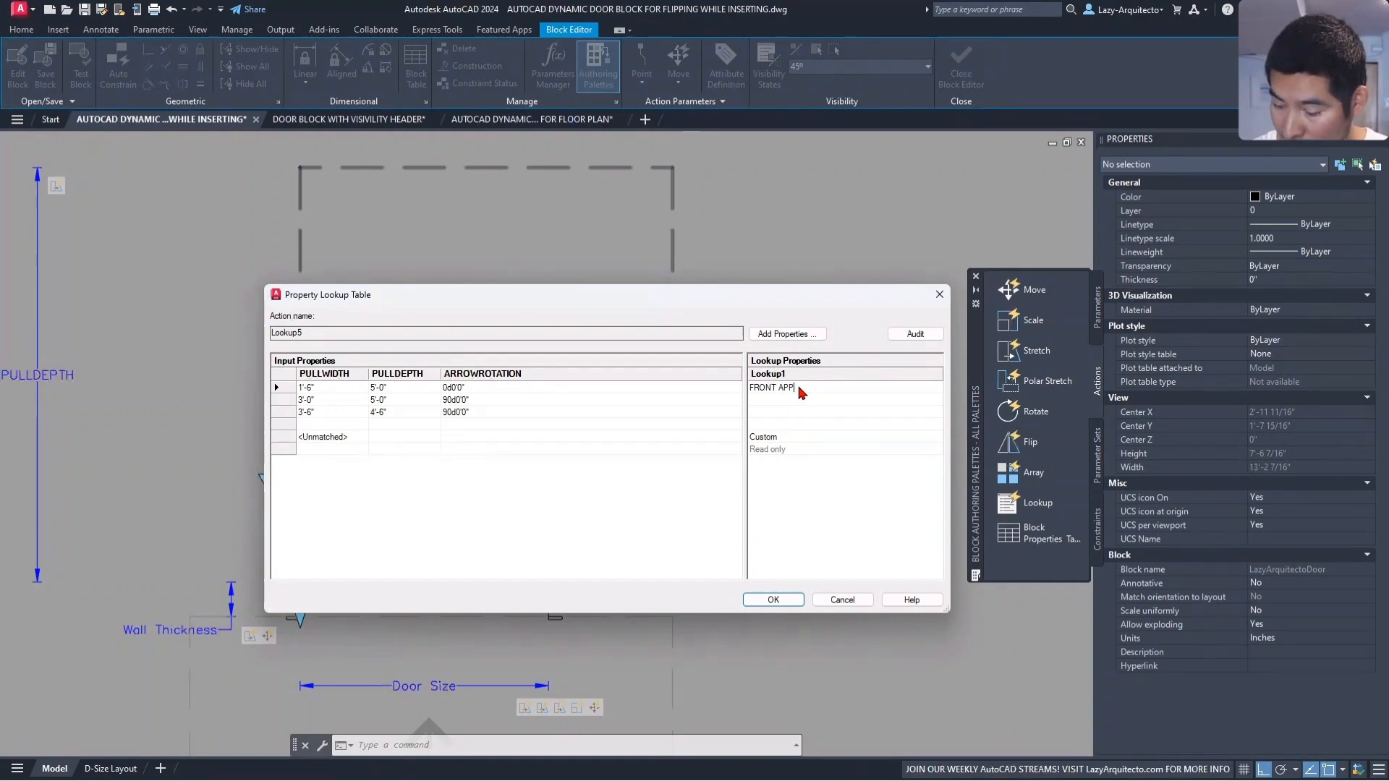
text(PROACH - P)
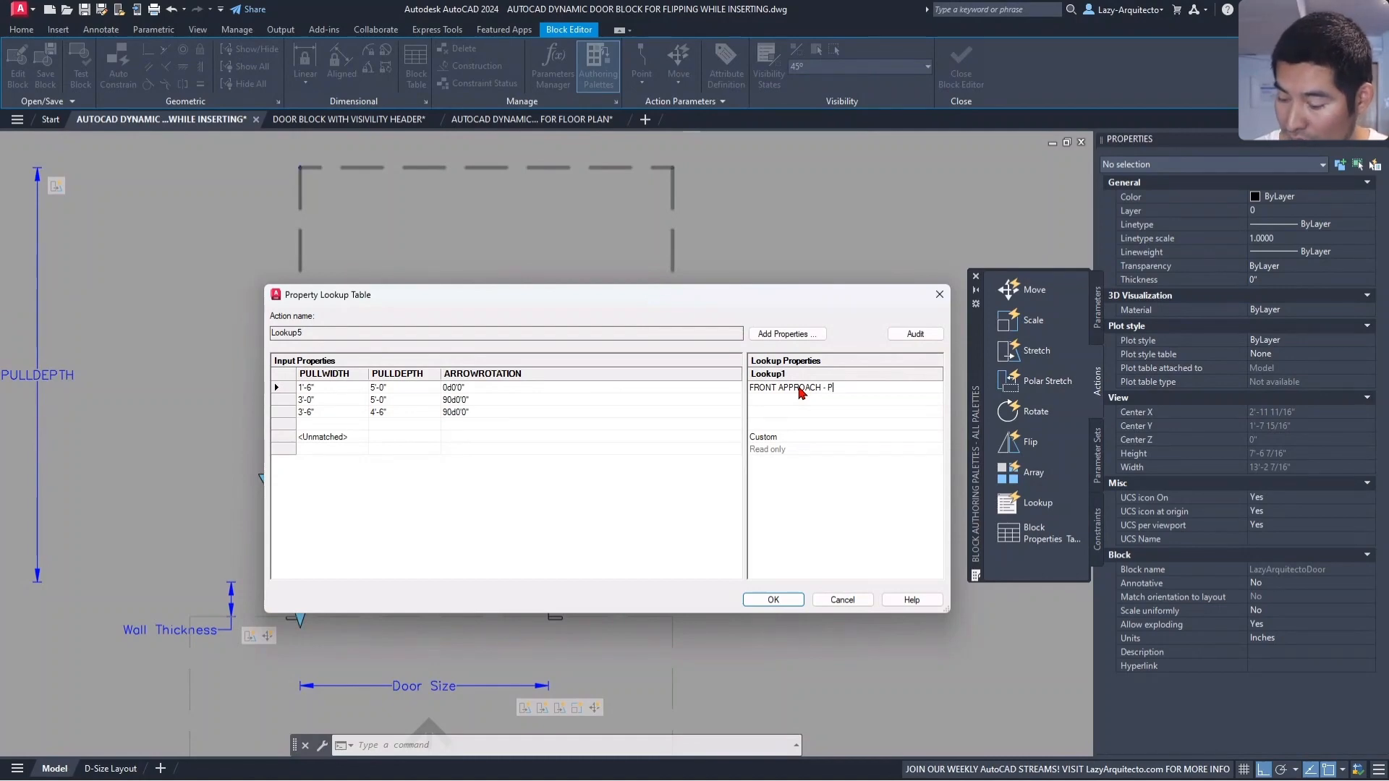
text(ULL SIDE)
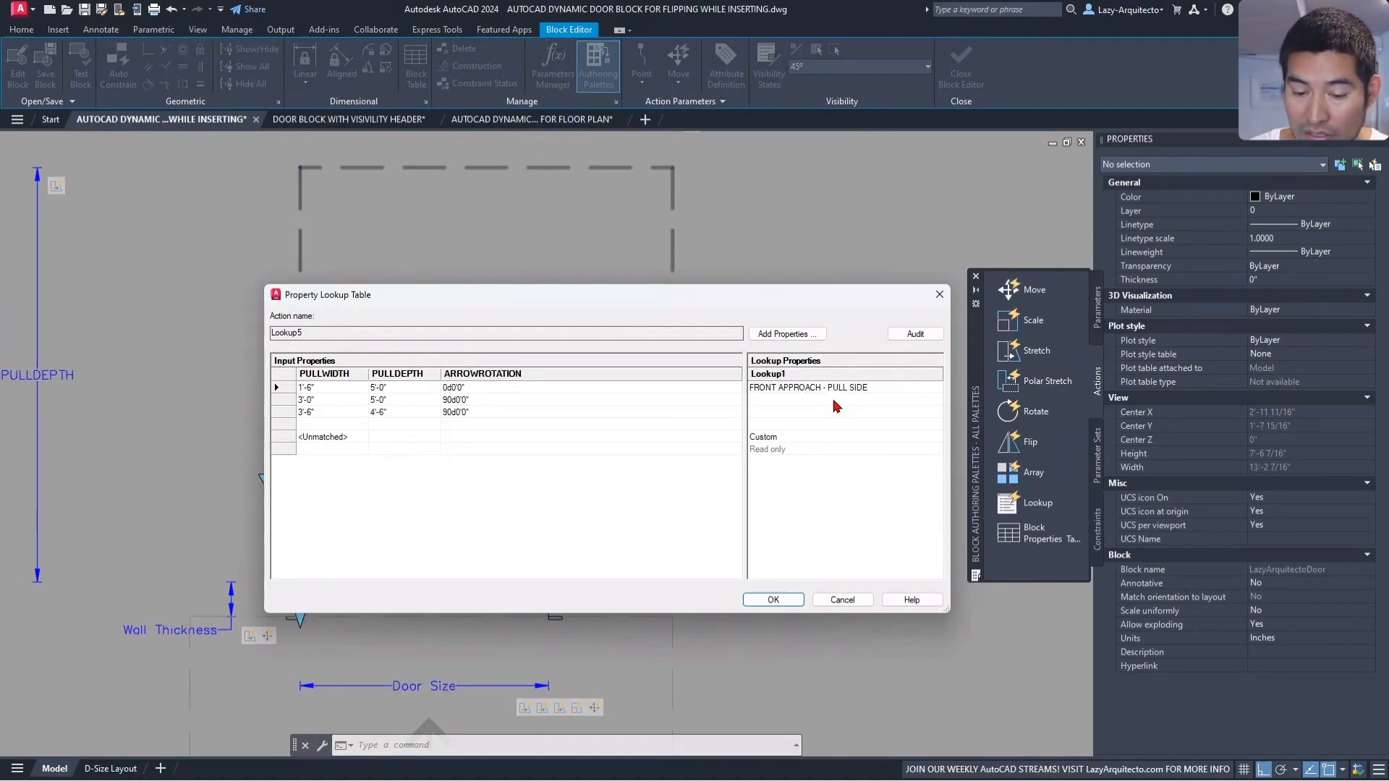
Label the second row's Lookup1 value HINGE APPROACH - PULL SIDE A
click(832, 400)
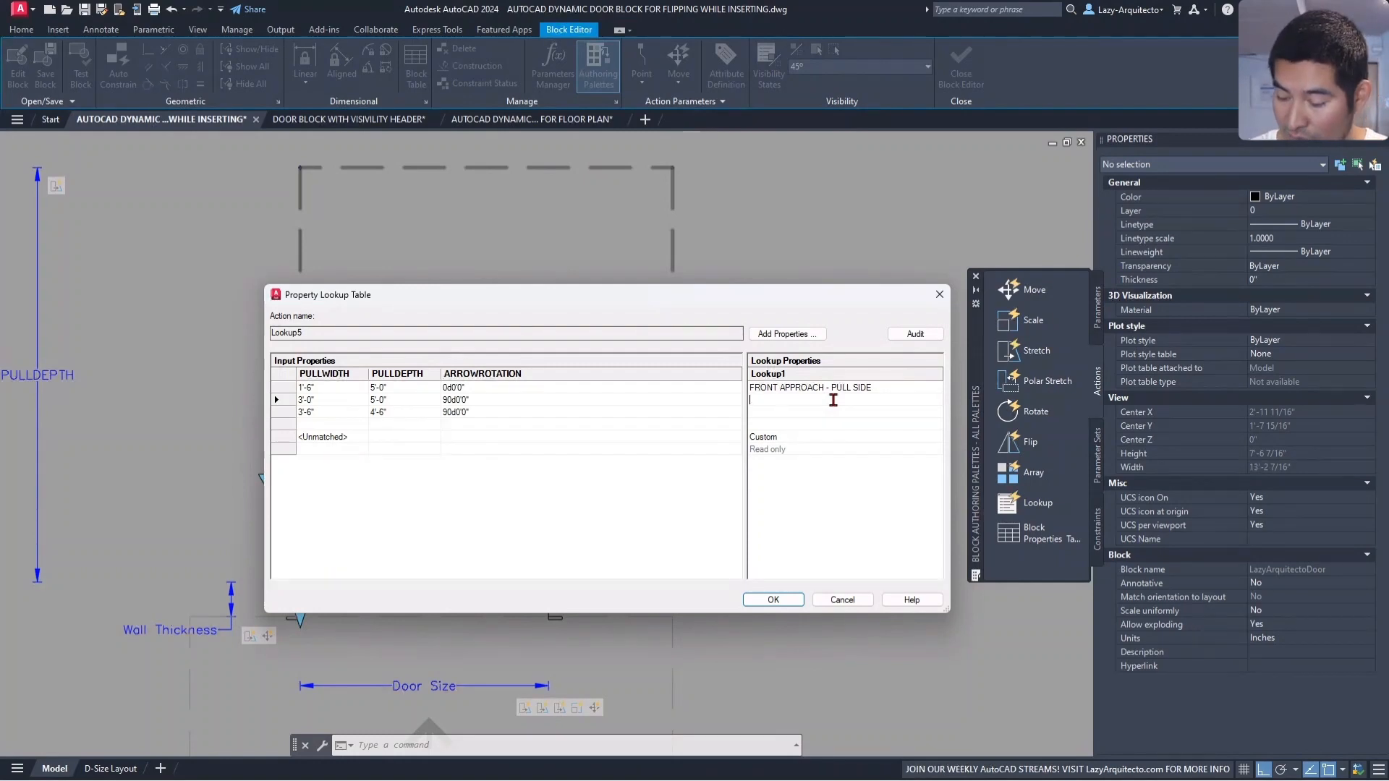
text(HINGE P)
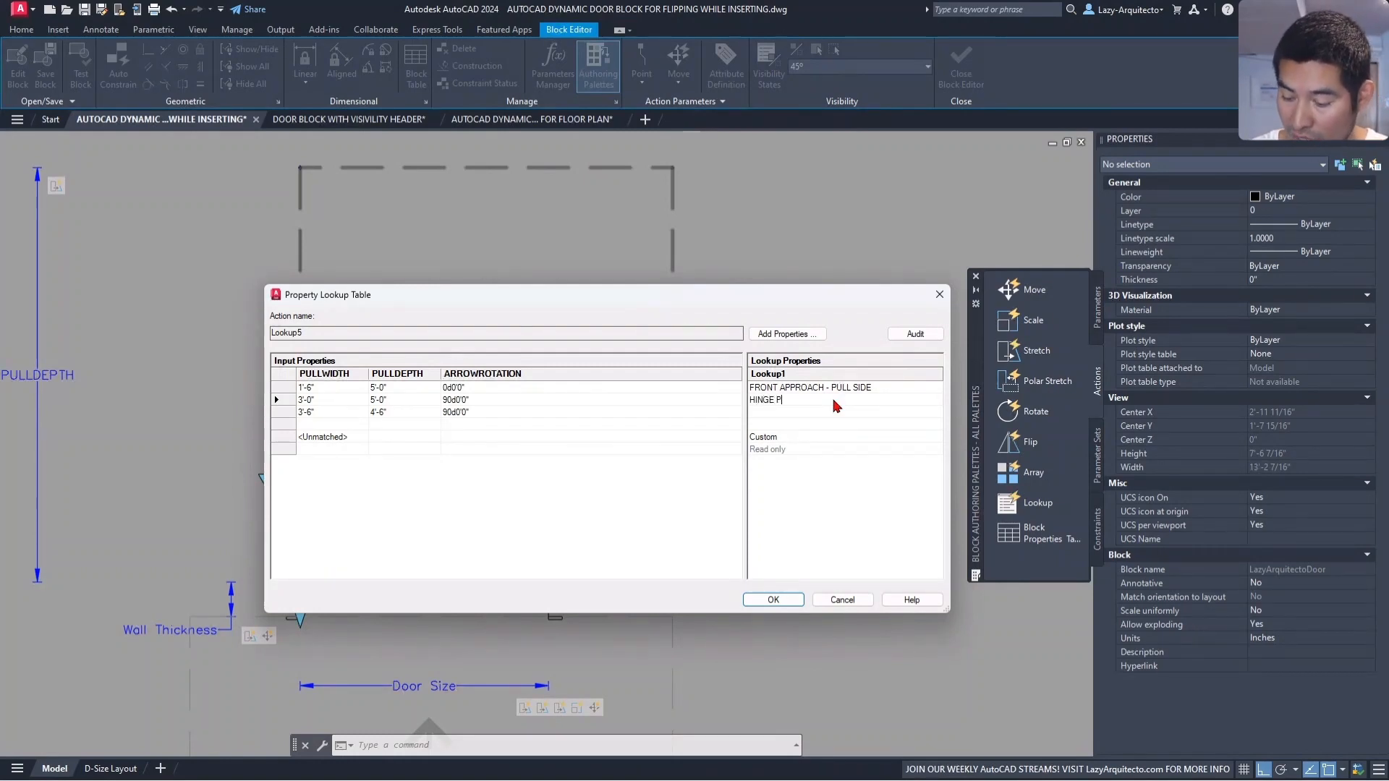
text(R)
key(BackSpace)
key(BackSpace)
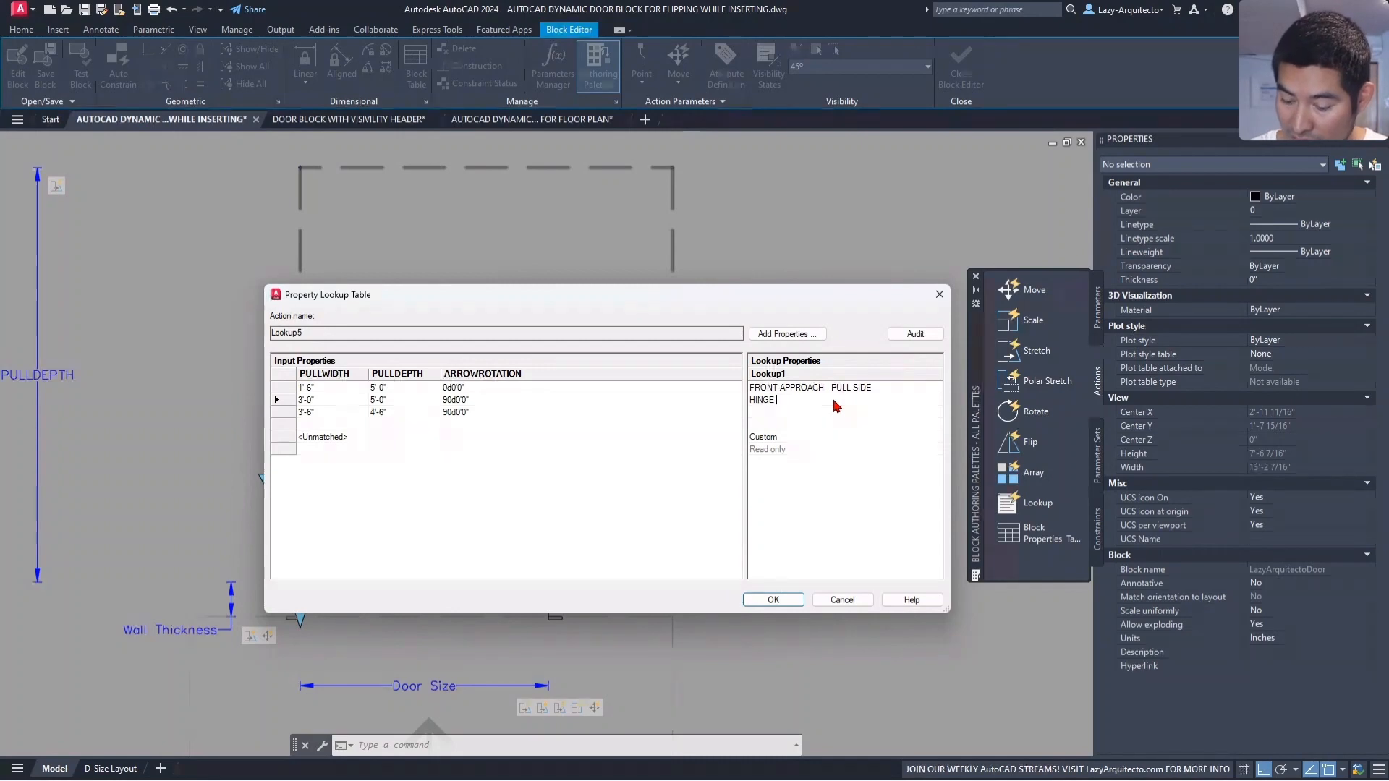
text(APPR)
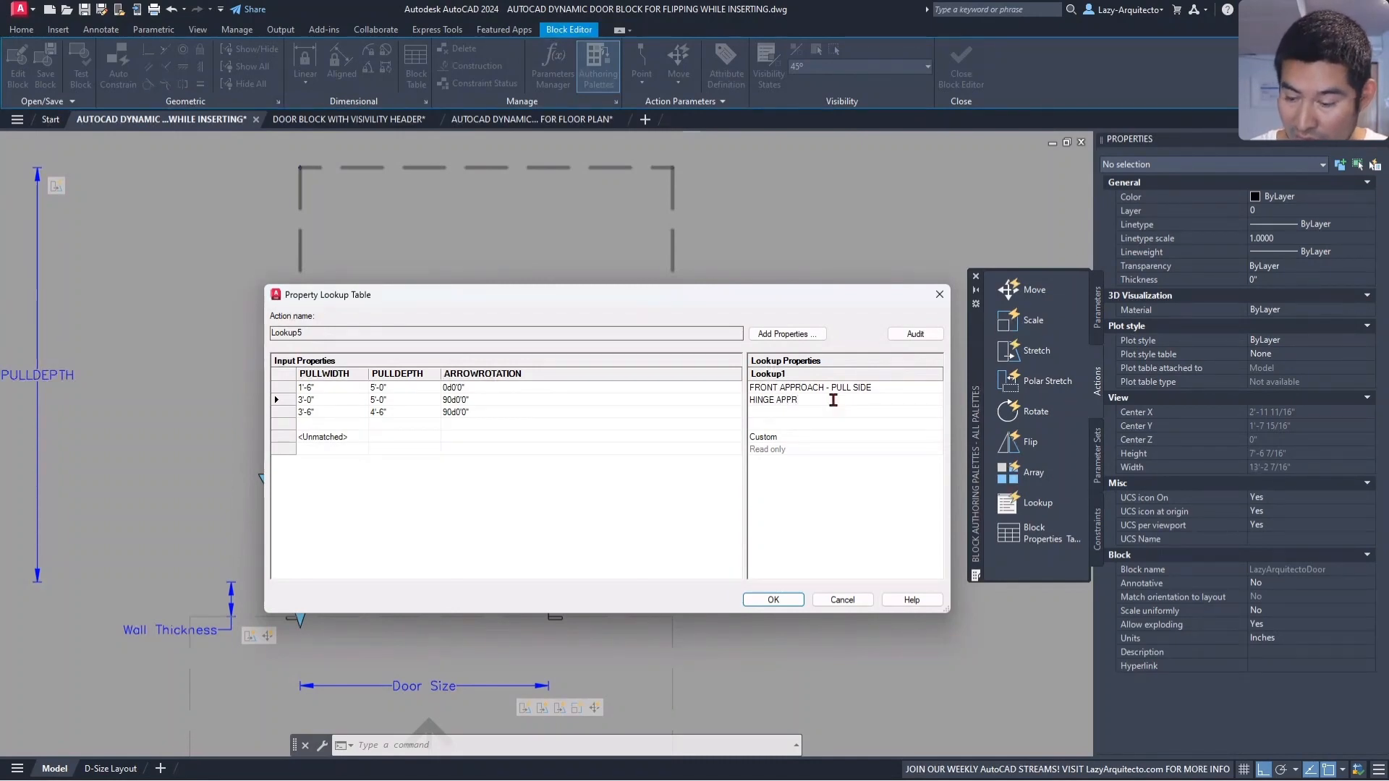
text(OACH )
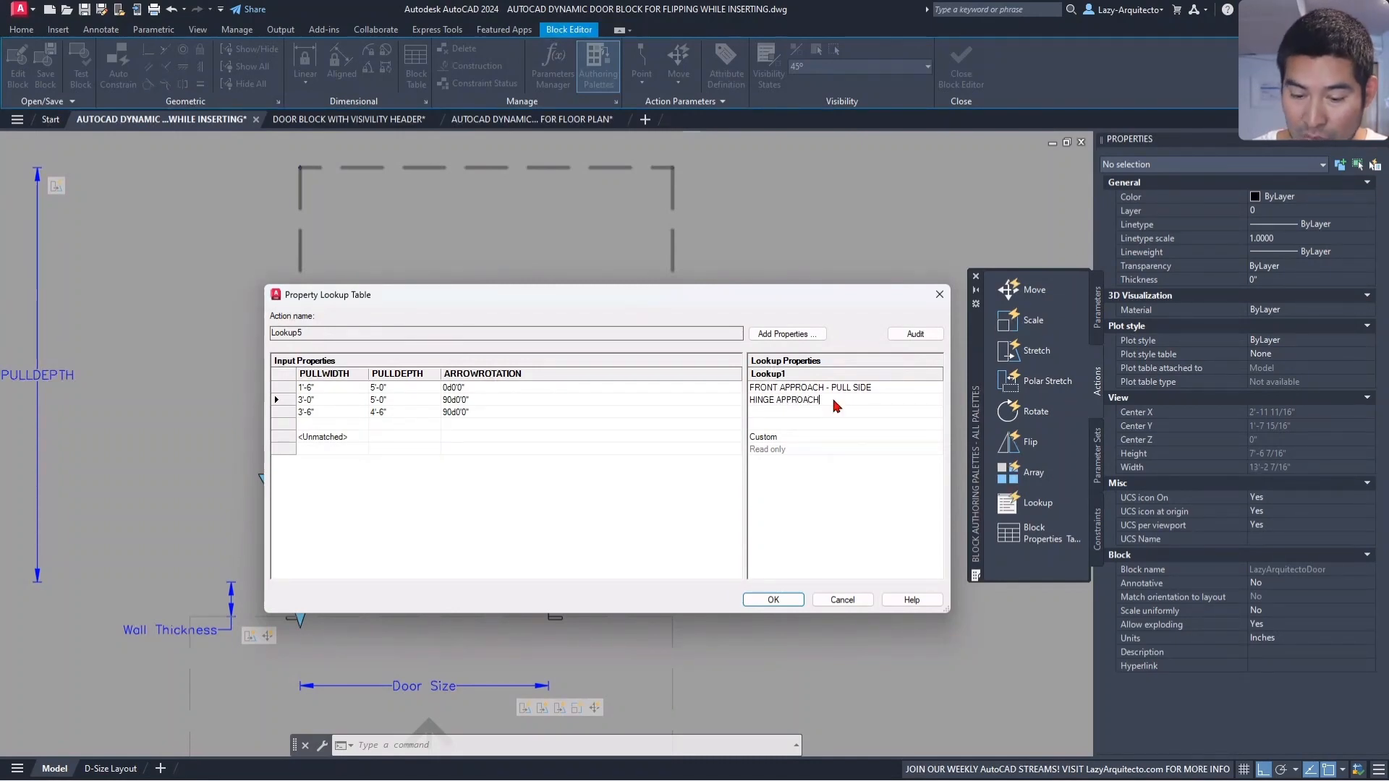
text(-)
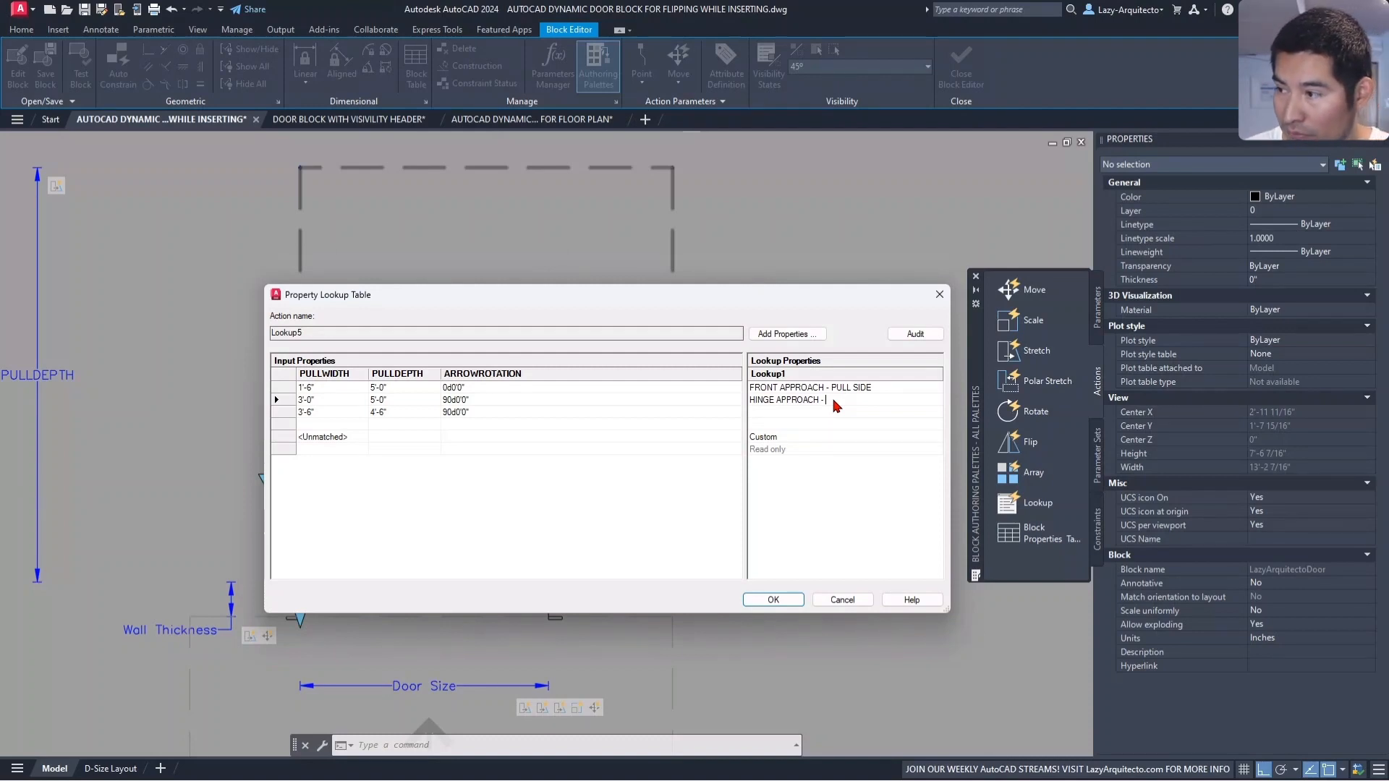
text(PULL )
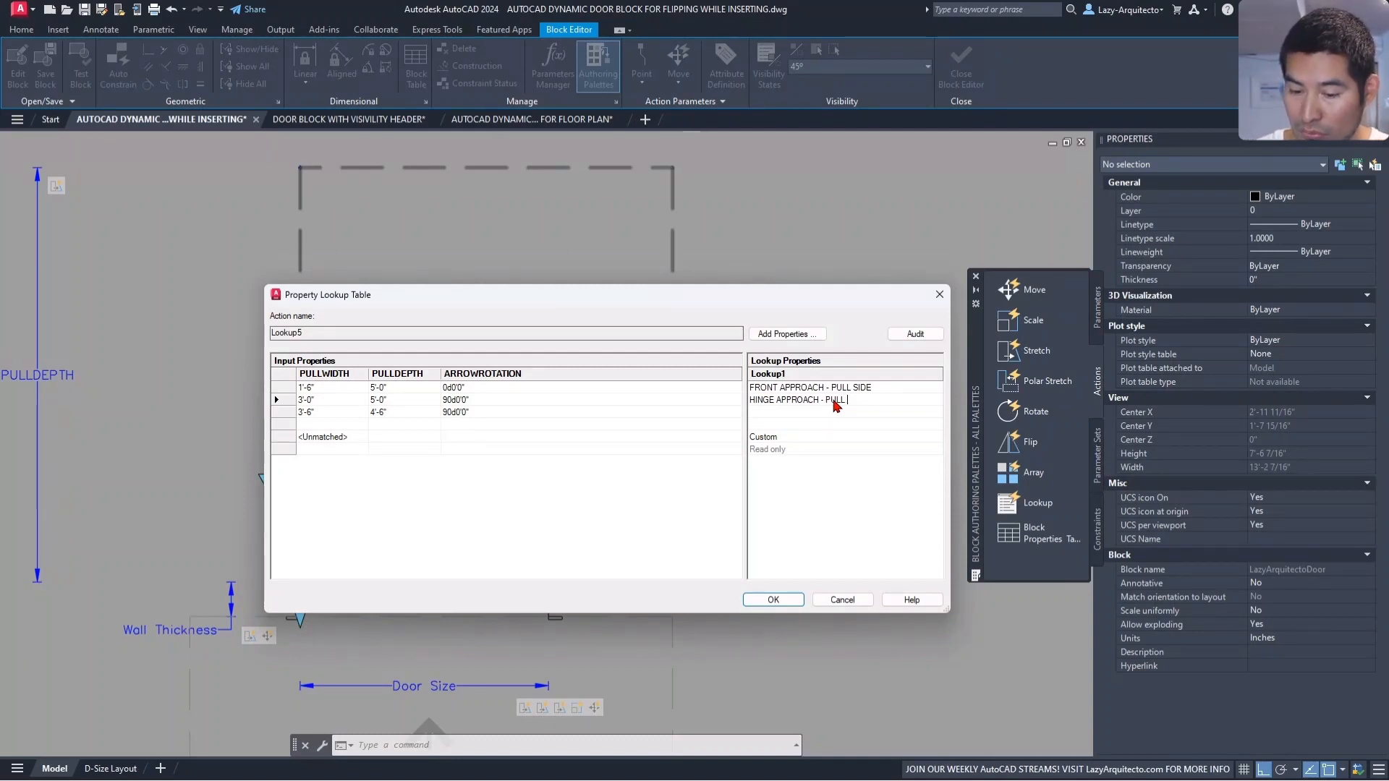
text(SIDE A)
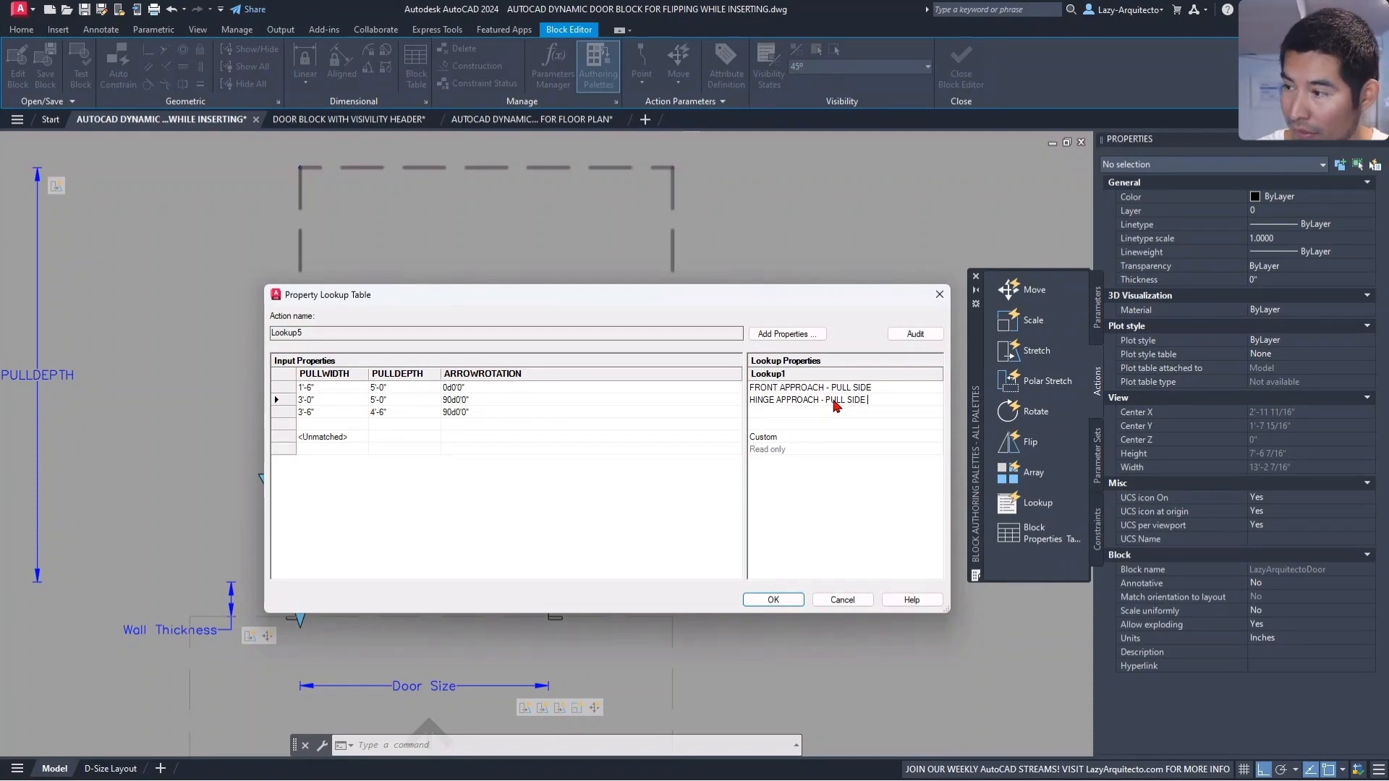
Reuse the second row's label to name the third row HINGE APPROACH - PULL SIDE B, and allow reverse lookup for Lookup1
click(793, 413)
click(798, 402)
key(ctrl+c)
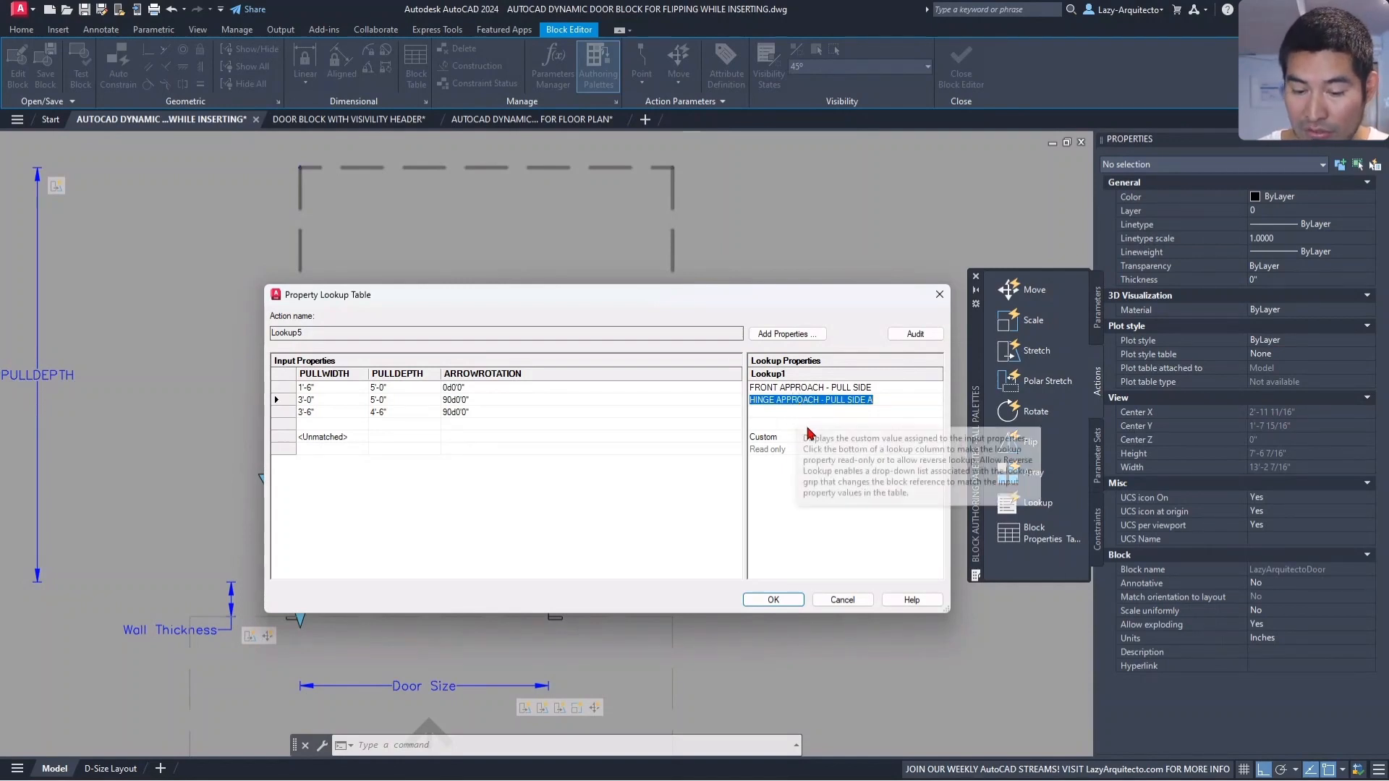
click(789, 412)
key(ctrl+v)
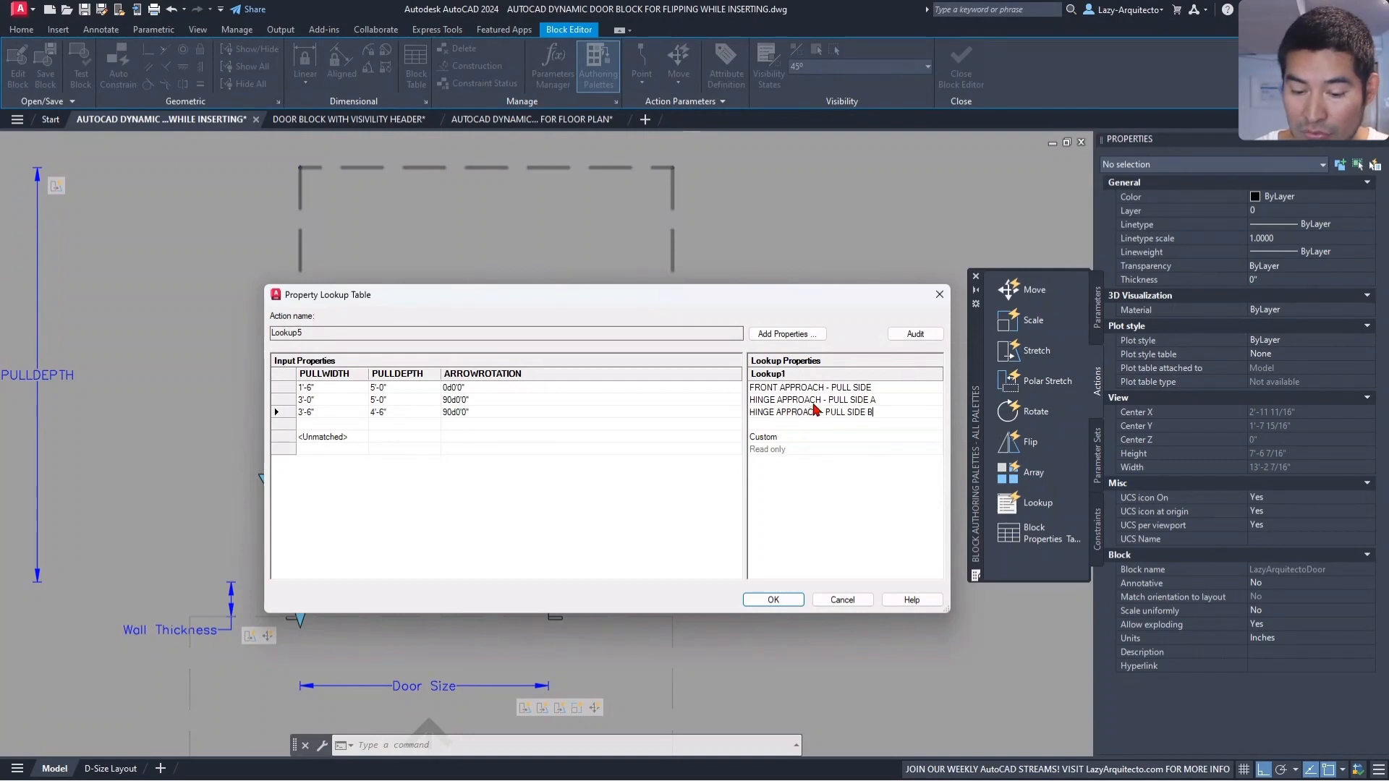
click(814, 402)
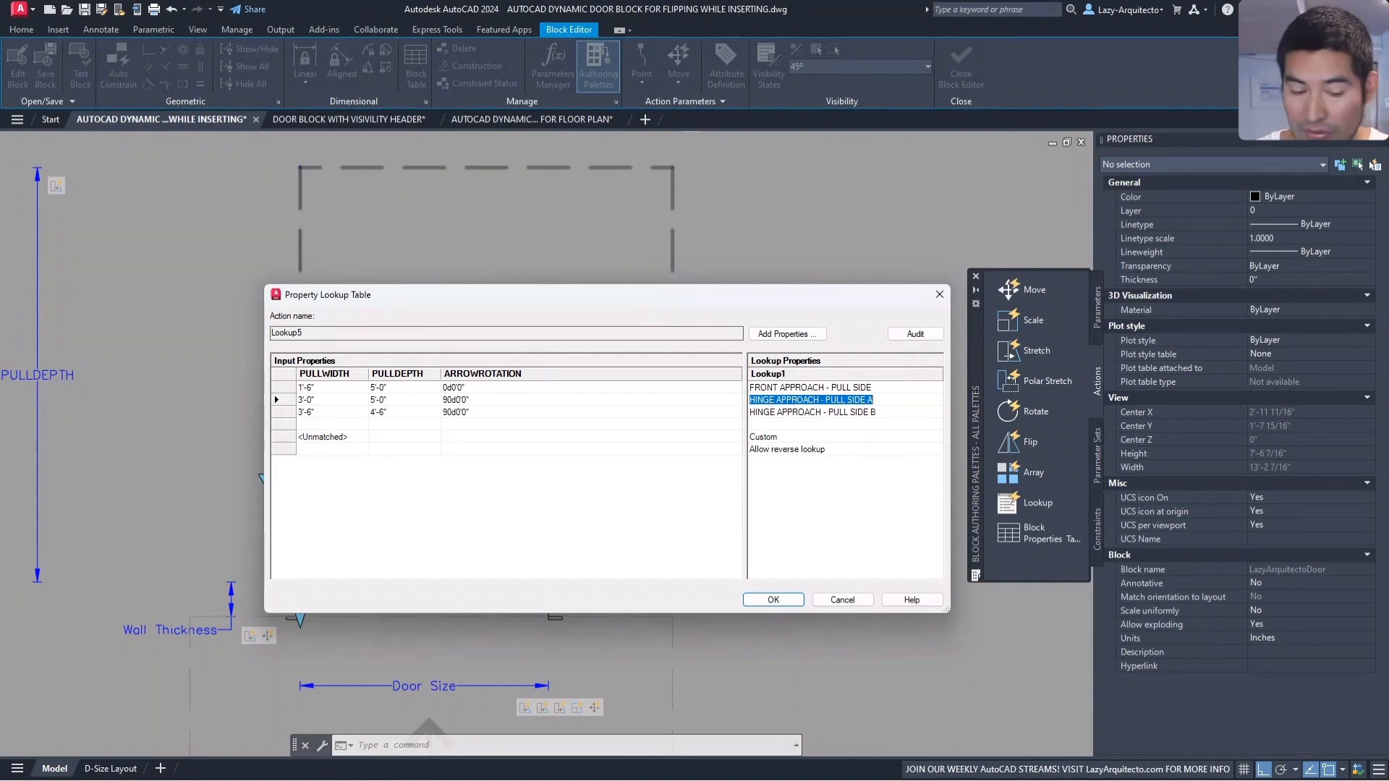
click(876, 413)
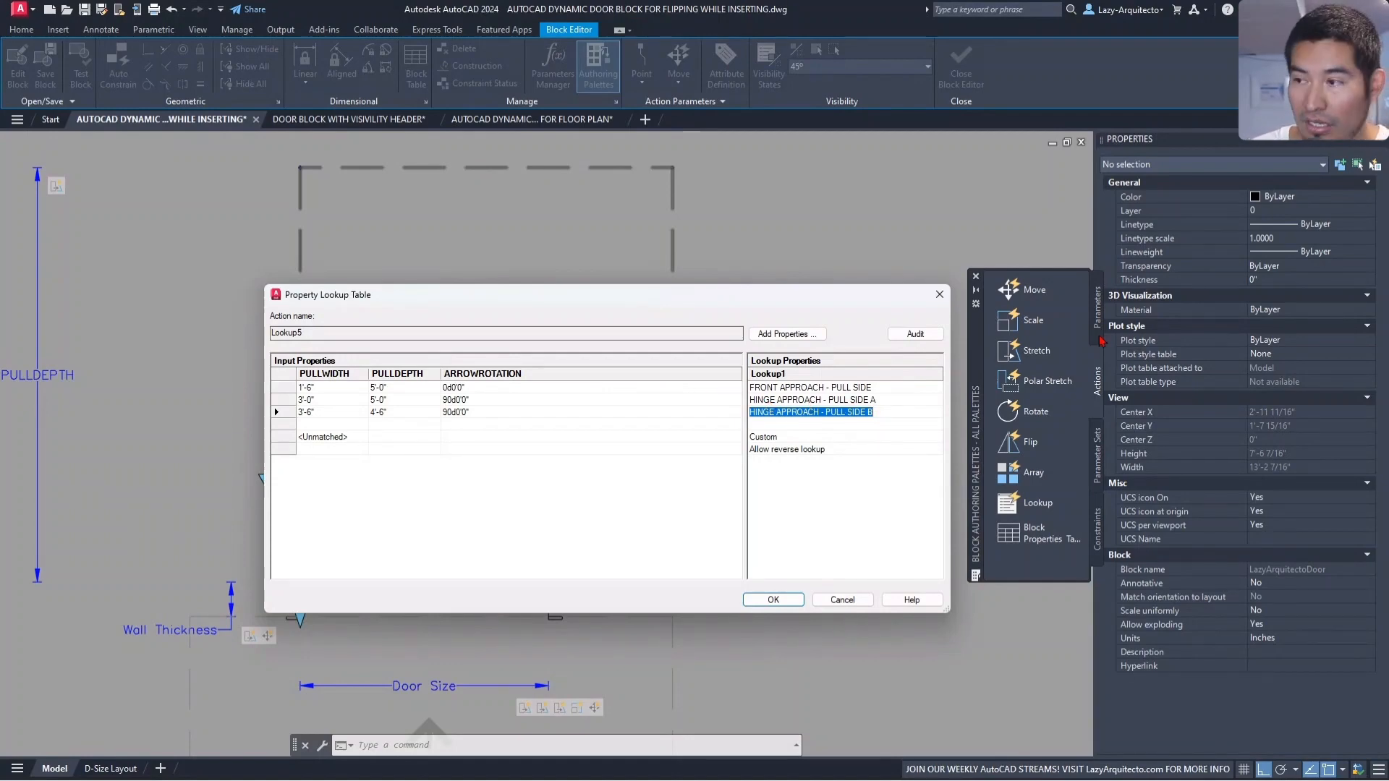
Review the pull-side front, hinge and latch approach conditions in the clearances PDF
drag(1388, 87, 1042, 1)
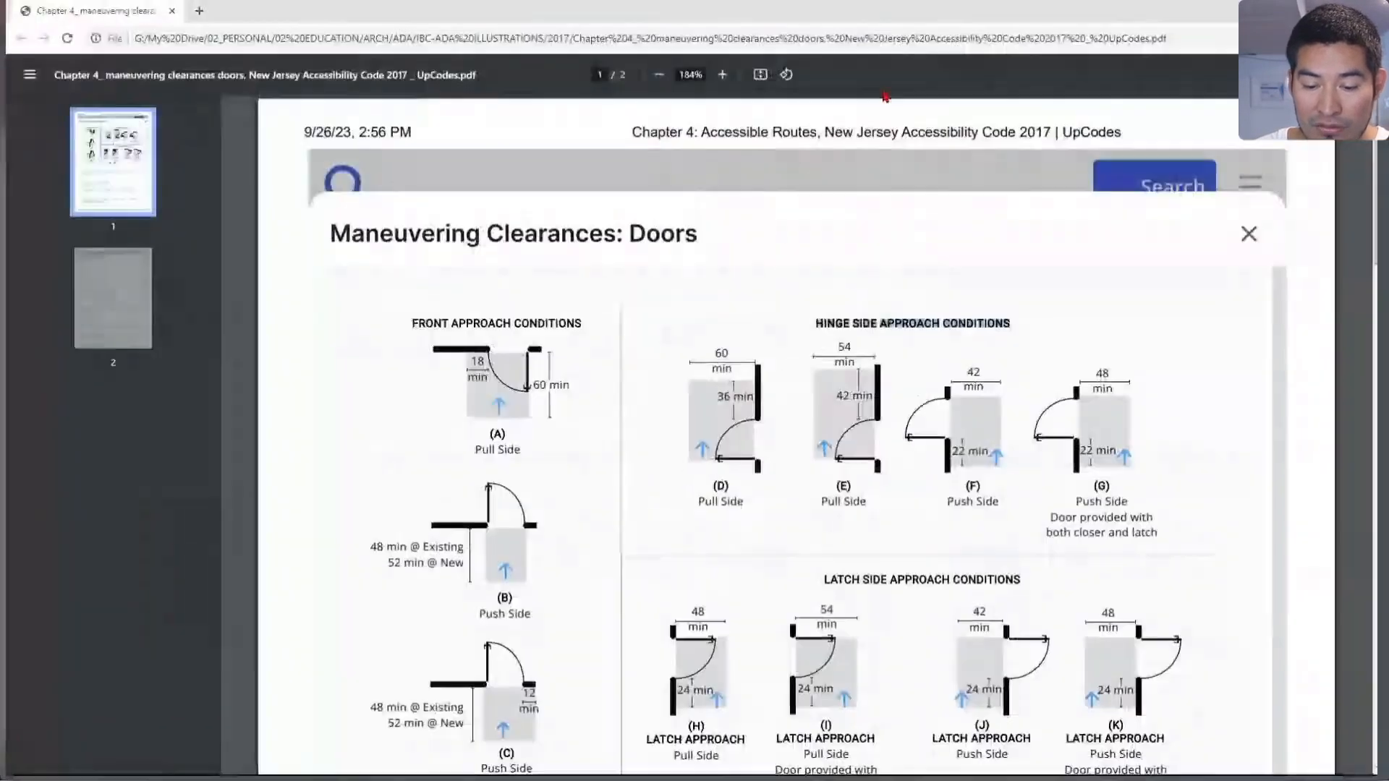
scroll(964, 277, down, 2)
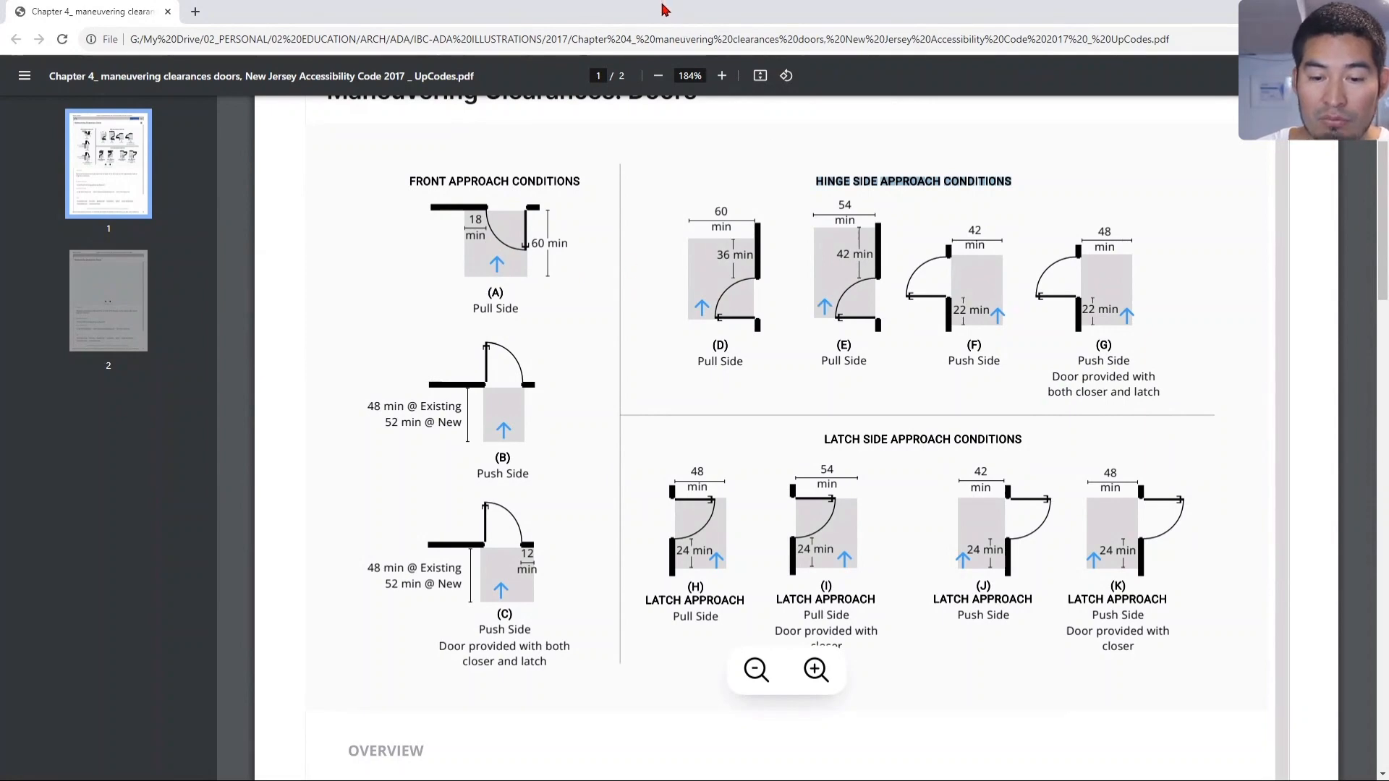
drag(662, 8, 1388, 109)
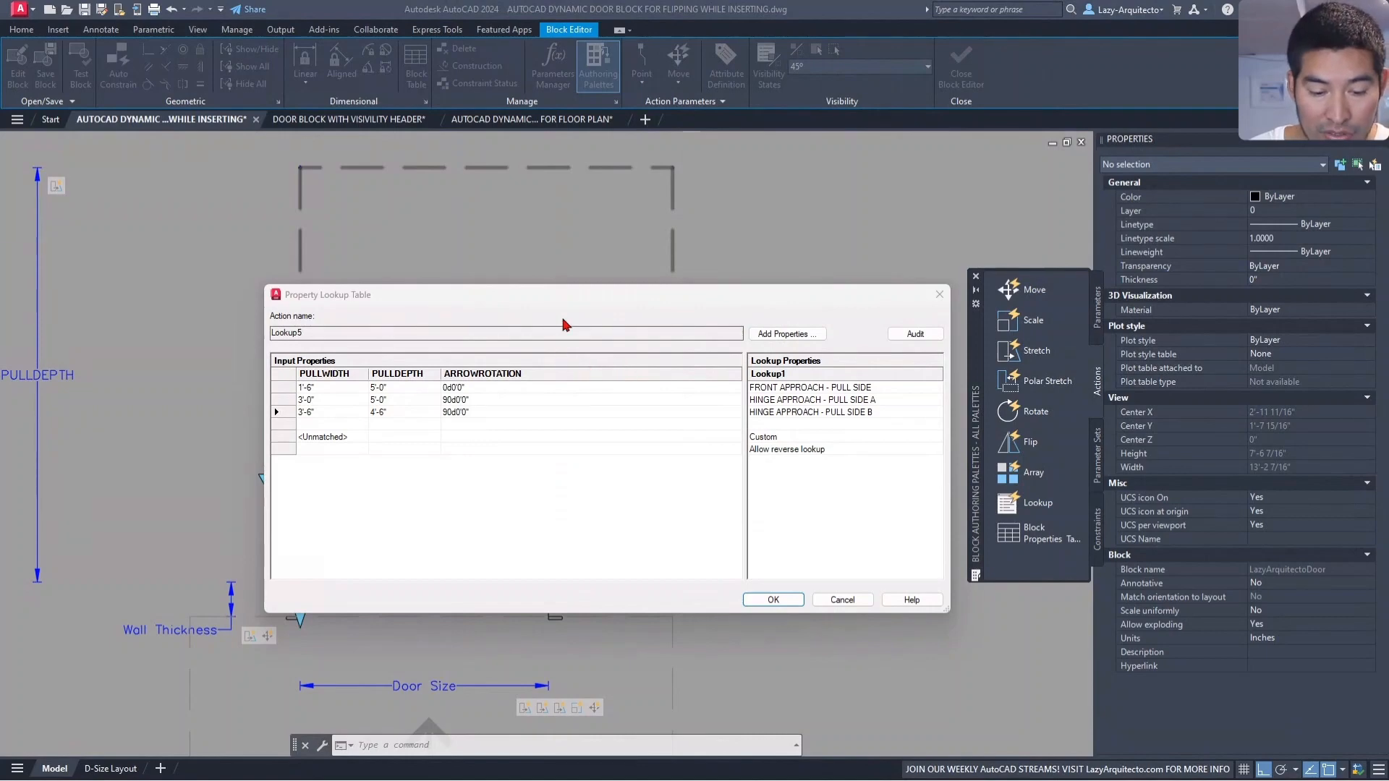
Accept the property lookup table and open the door block in a test window
drag(566, 301, 528, 284)
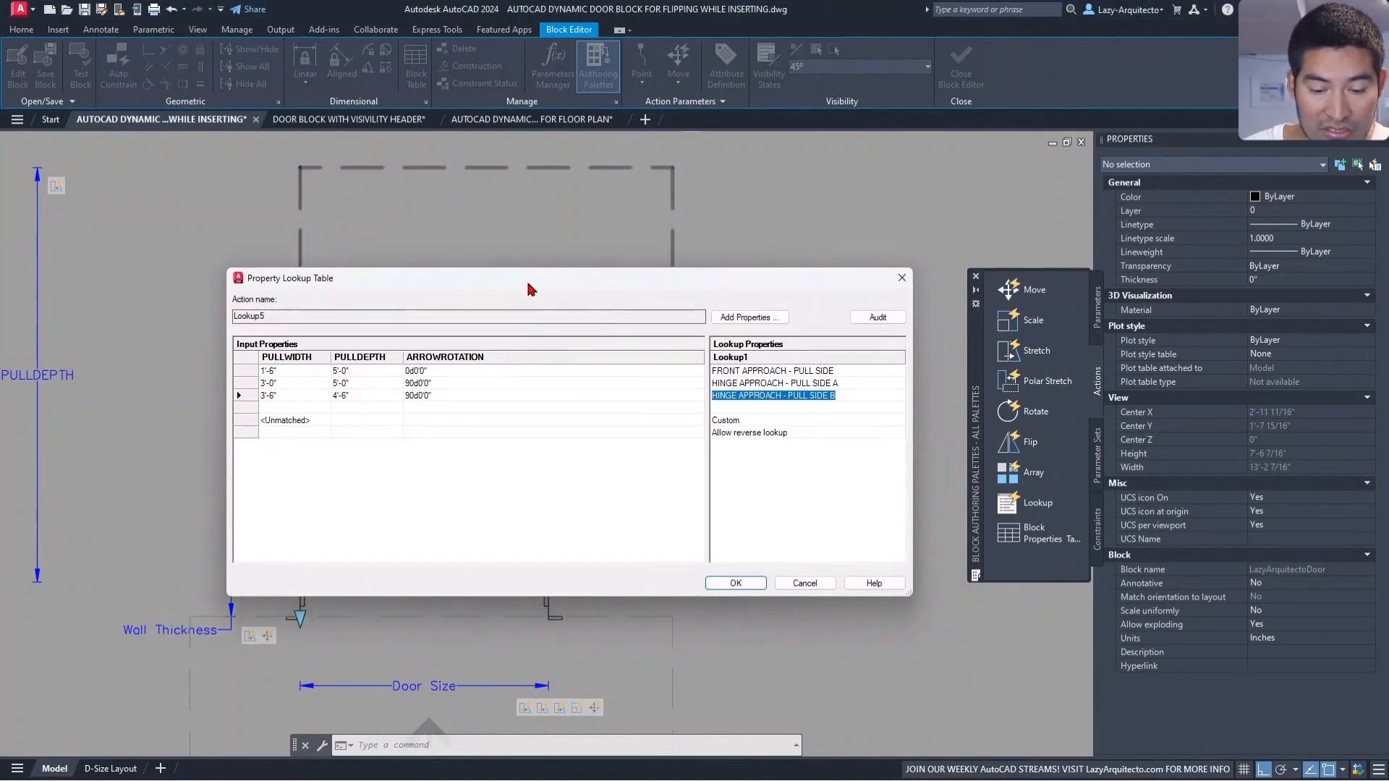
click(736, 583)
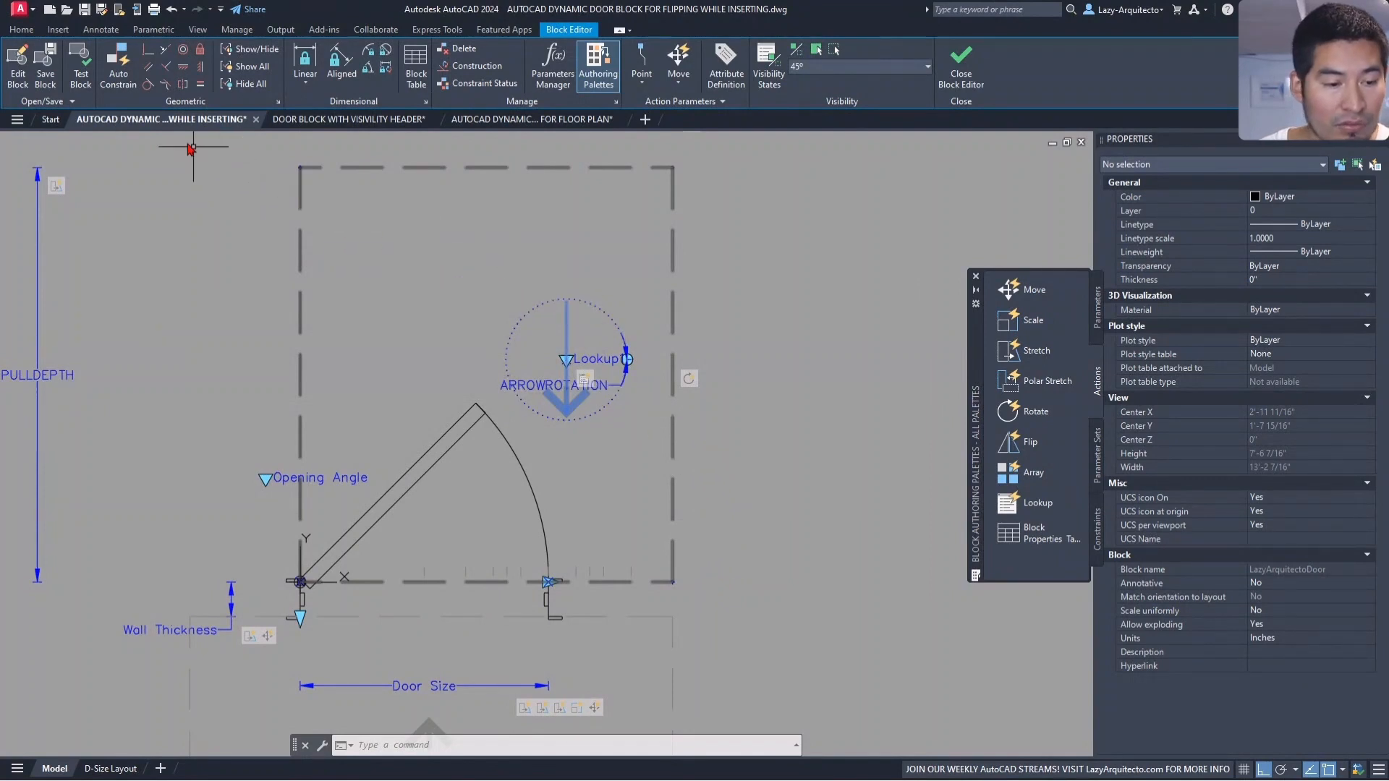
click(81, 70)
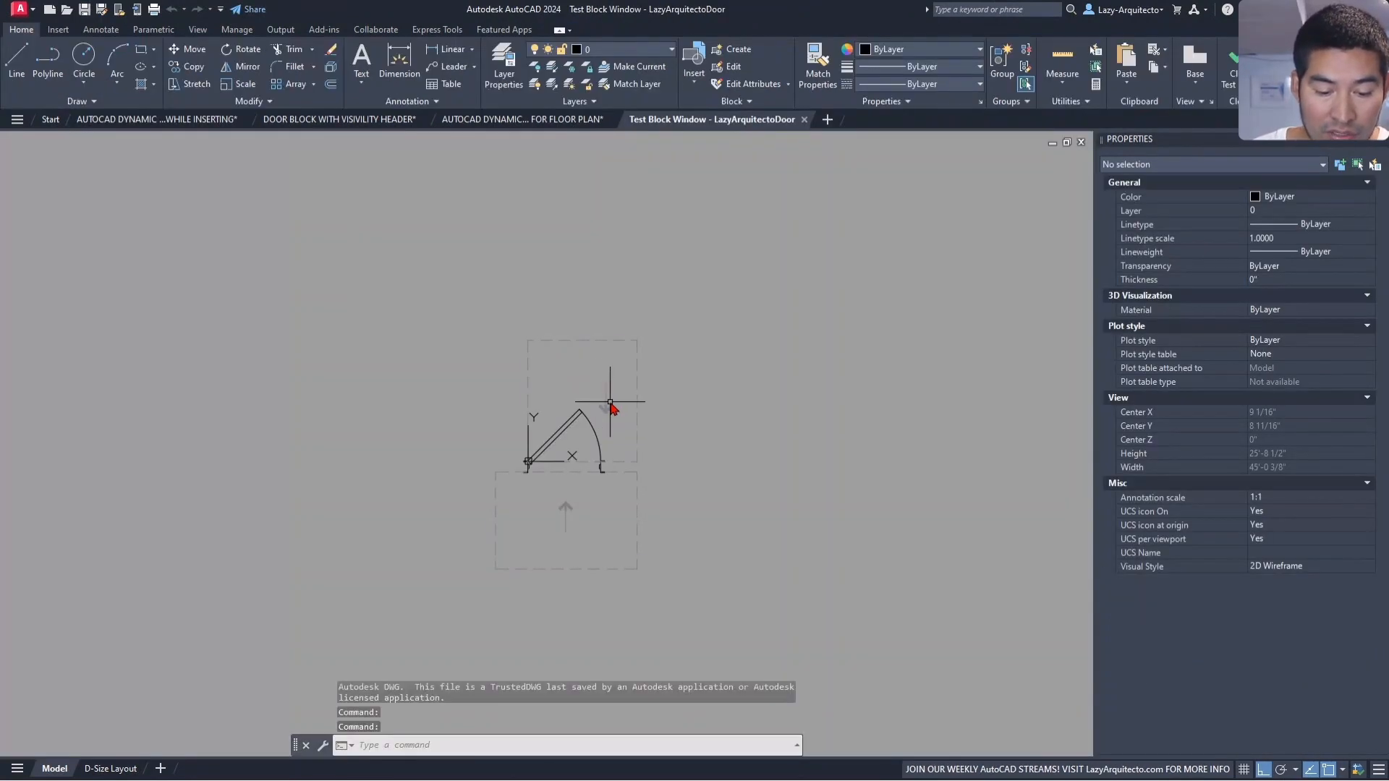
Test the door block's lookup list by switching to HINGE APPROACH - PULL SIDE A and then HINGE APPROACH - PULL SIDE B
click(610, 405)
scroll(578, 398, up, 3)
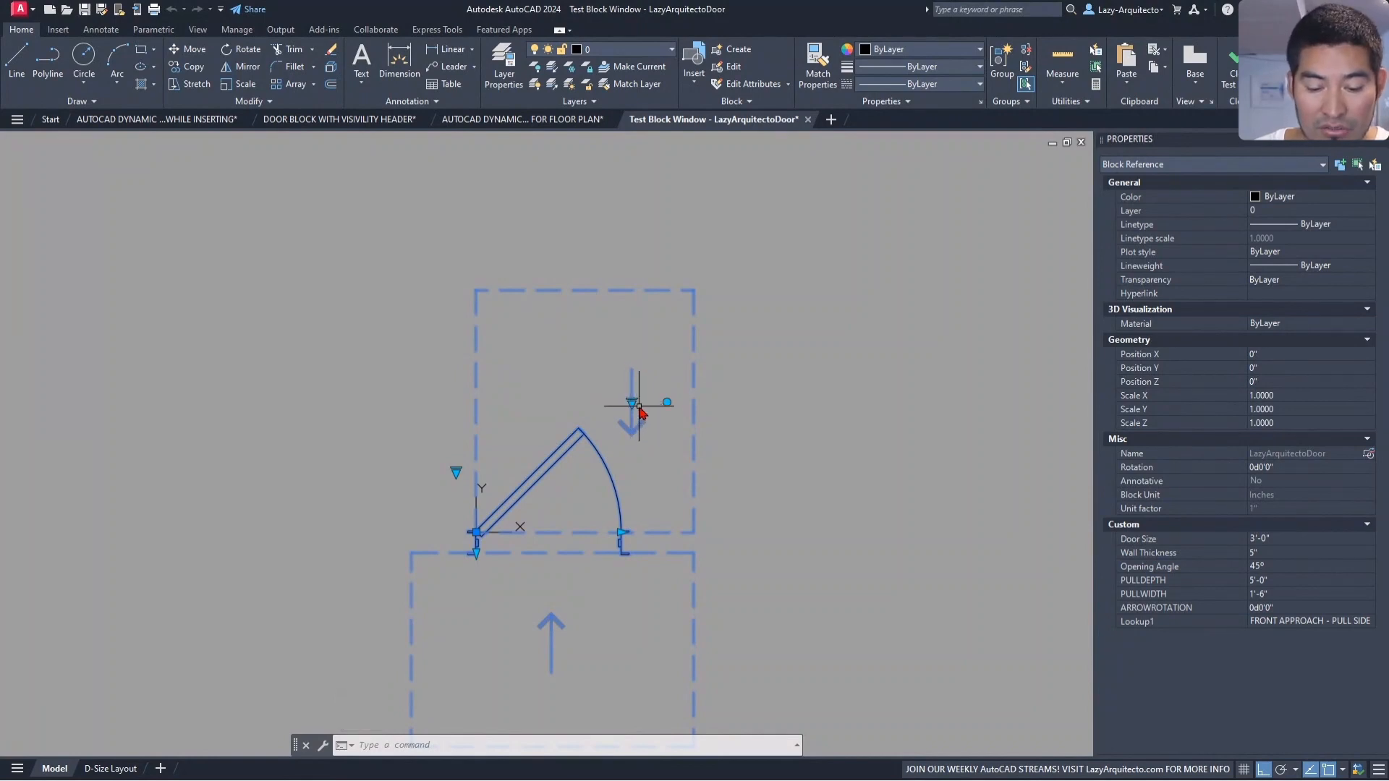
click(632, 404)
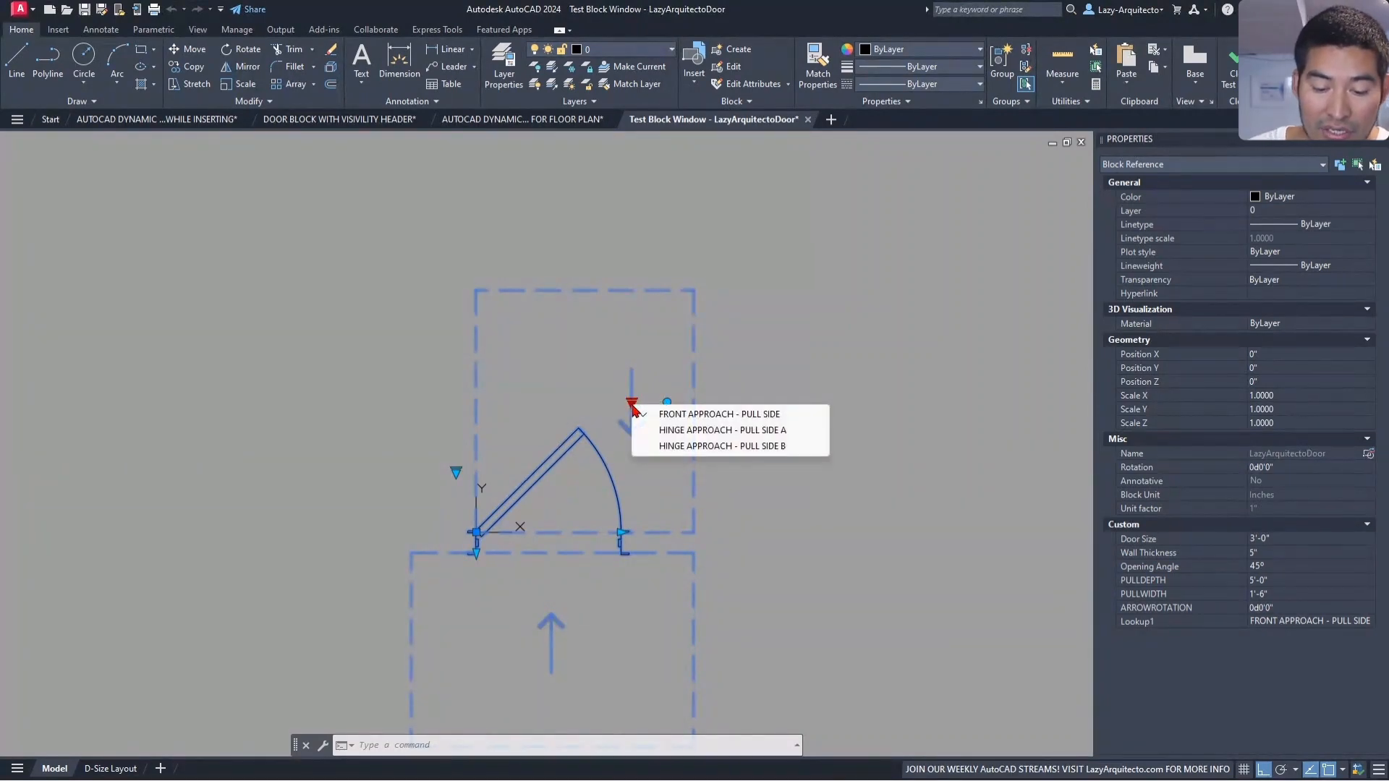
click(708, 431)
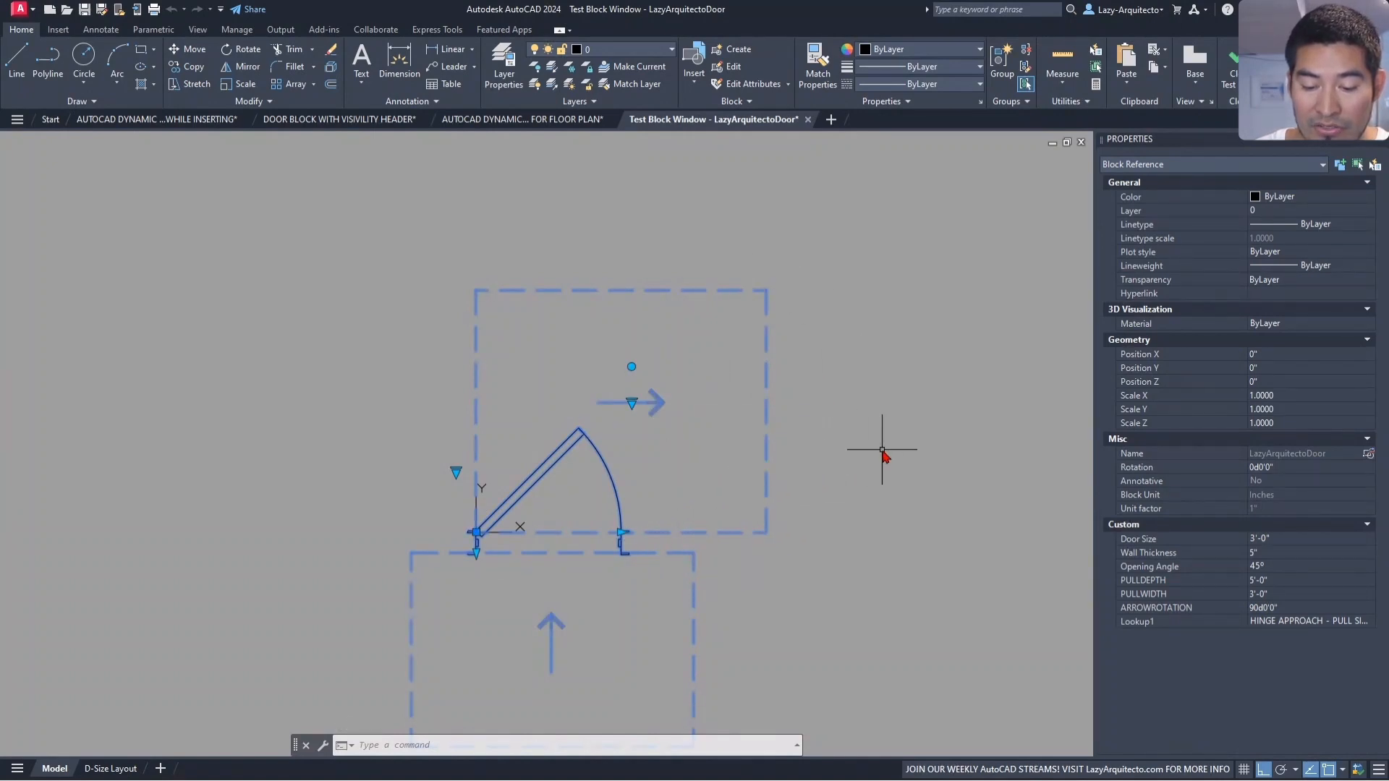
click(633, 404)
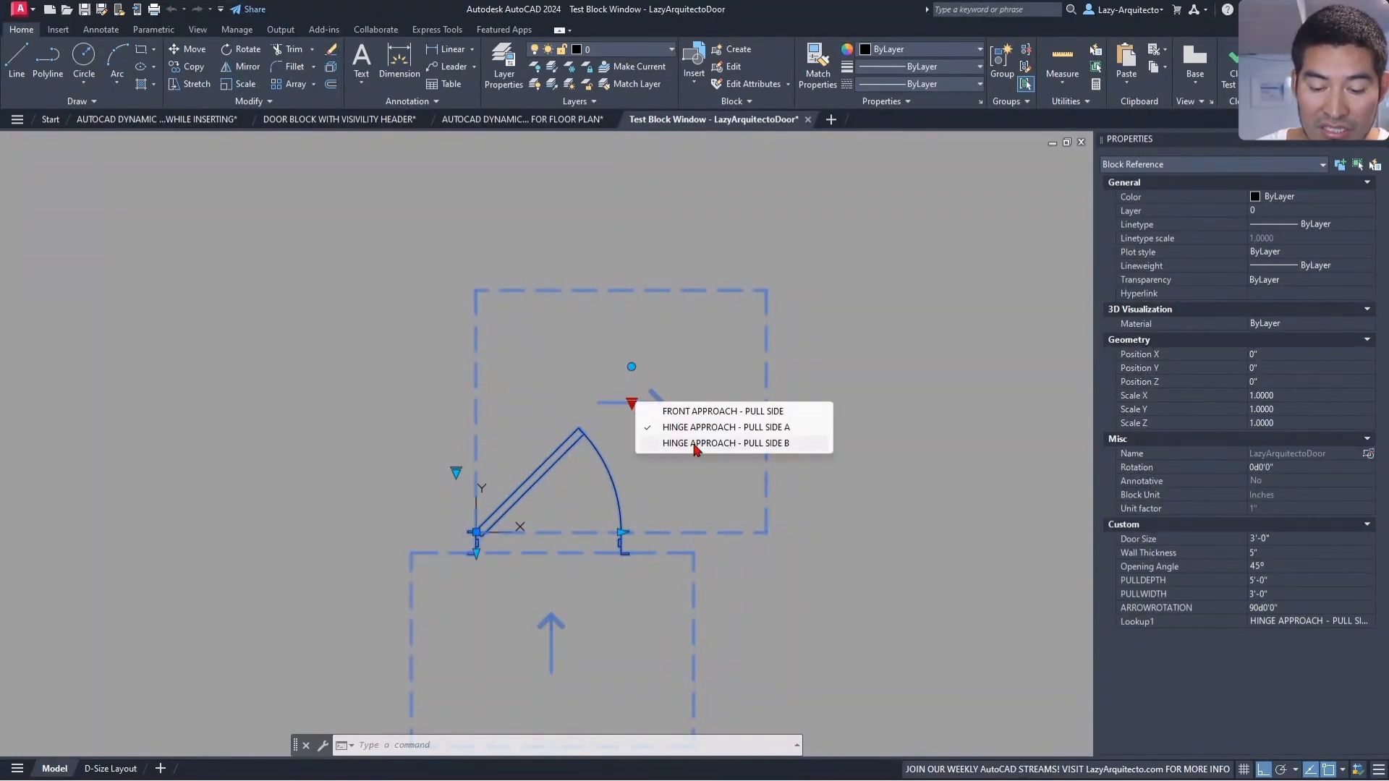
click(768, 444)
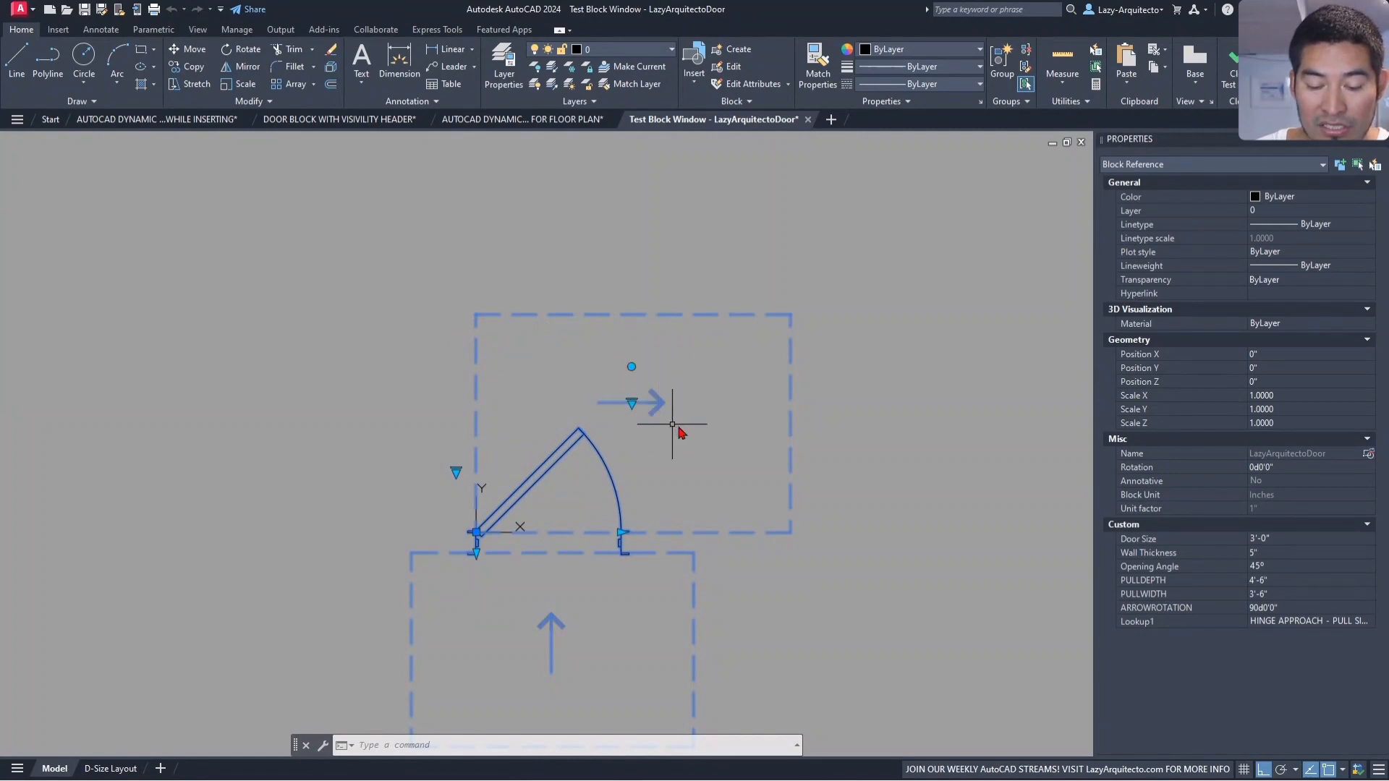
Compare the block's lookup options and hinge approach clearance with the conditions in the clearances PDF, then deselect the block
mouse_move(1388, 269)
mouse_down()
mouse_move(1128, 266)
mouse_move(692, 192)
mouse_move(458, 275)
mouse_move(397, 552)
mouse_move(412, 474)
mouse_move(381, 309)
mouse_move(409, 520)
mouse_move(461, 547)
mouse_up()
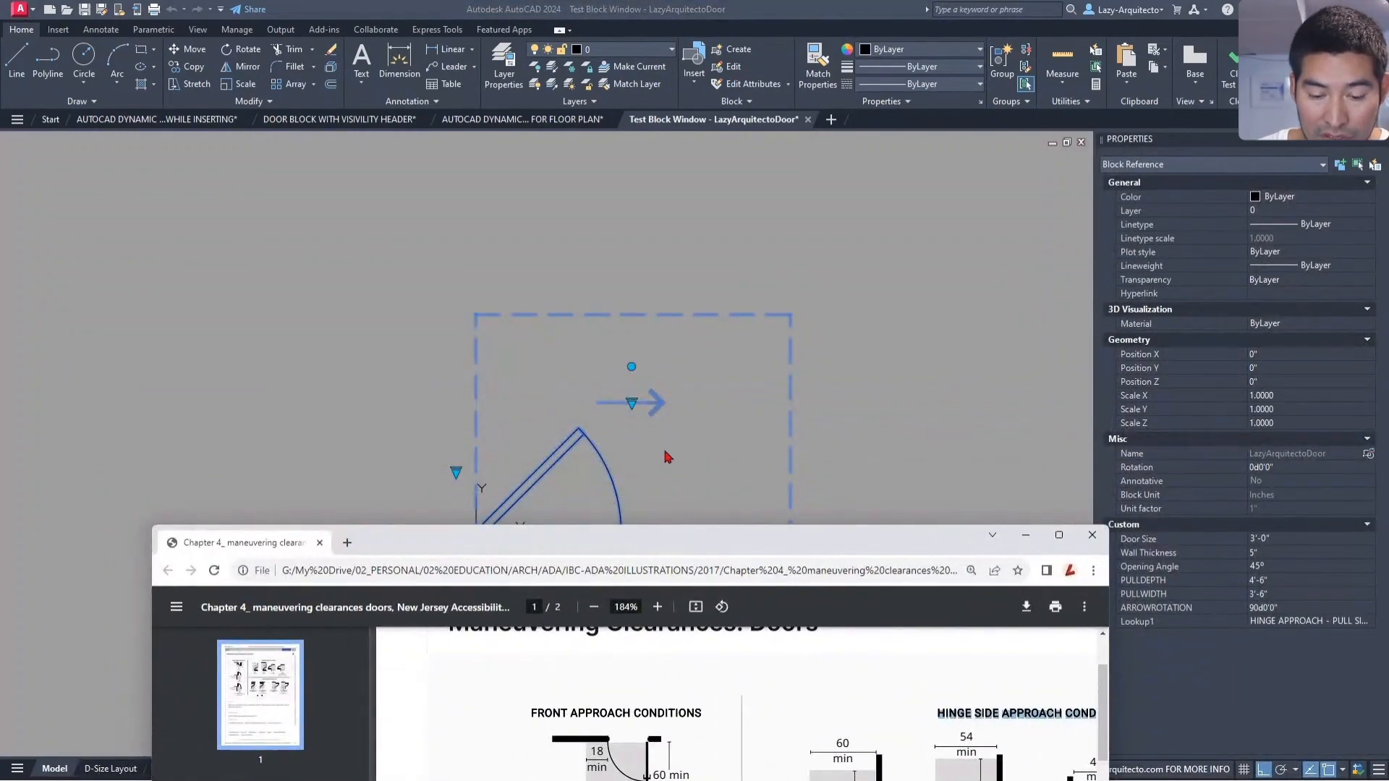
drag(756, 550, 1388, 326)
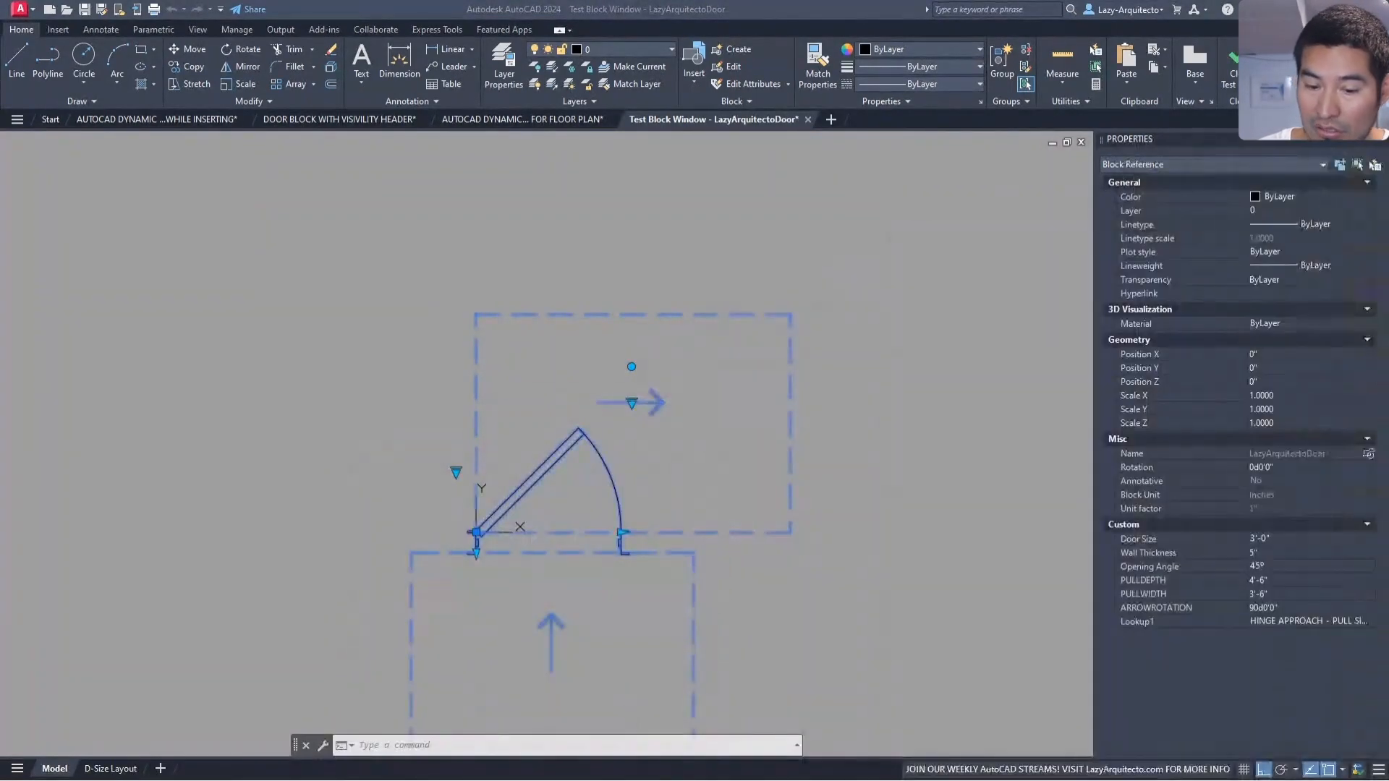
click(631, 404)
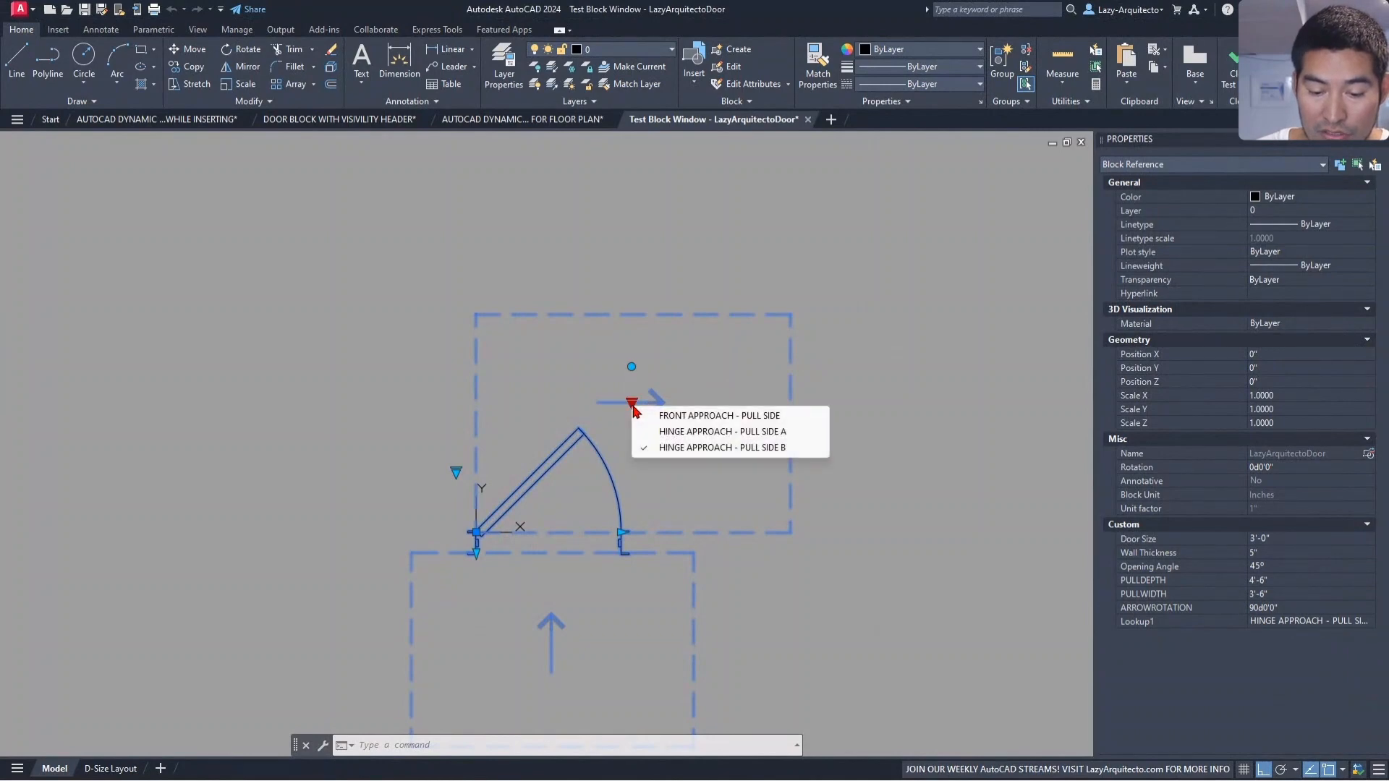
click(718, 469)
click(826, 416)
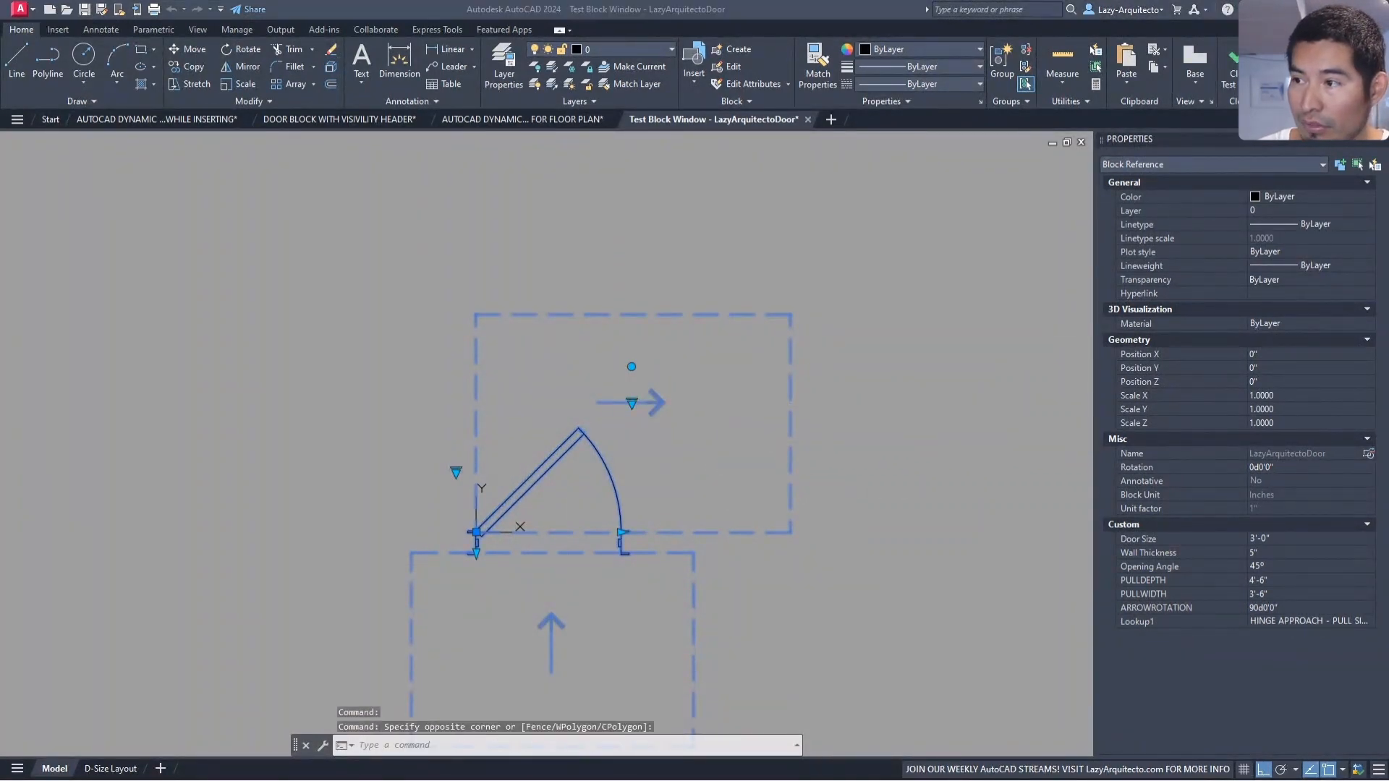
mouse_move(1385, 347)
mouse_down()
mouse_move(574, 137)
mouse_move(451, 78)
mouse_up()
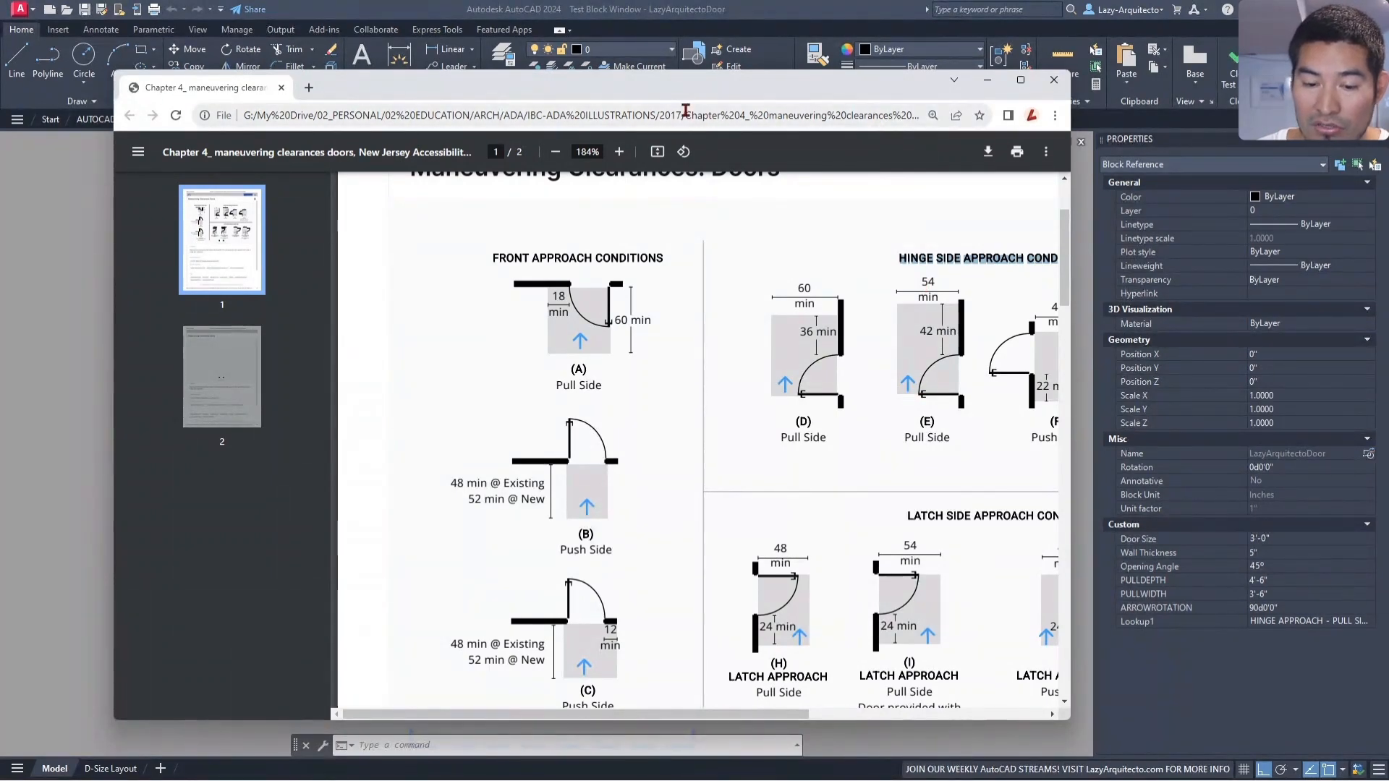
drag(649, 90, 1388, 90)
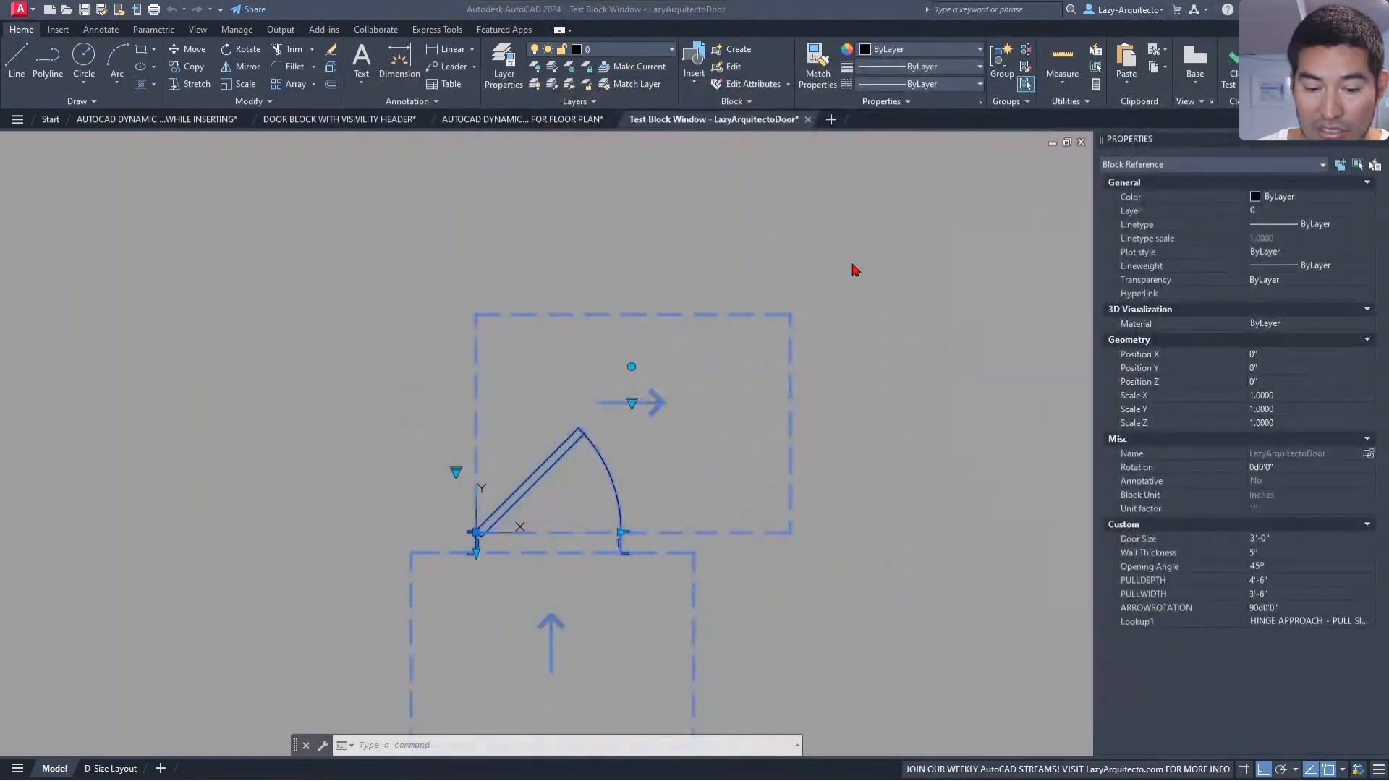
click(772, 214)
key(Escape)
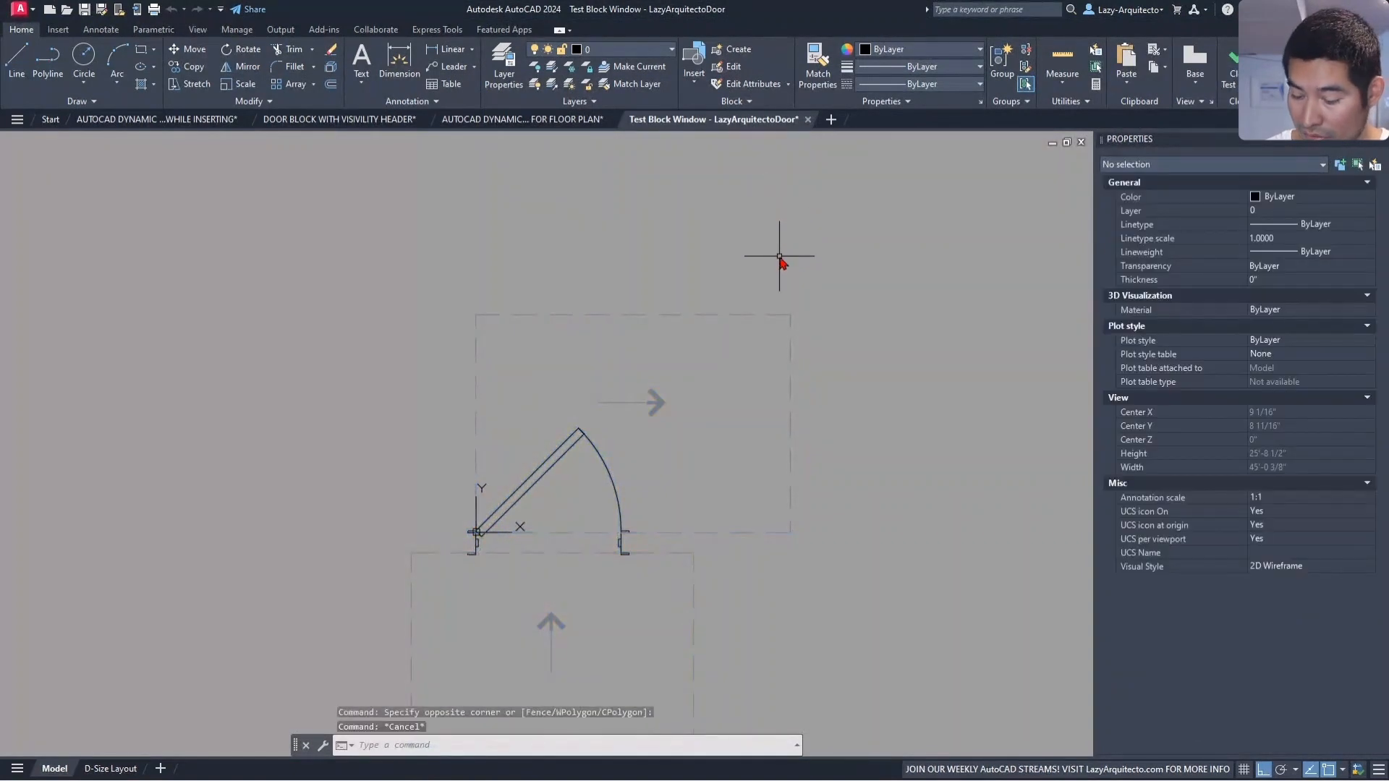
text(di)
key(Escape)
key(Escape)
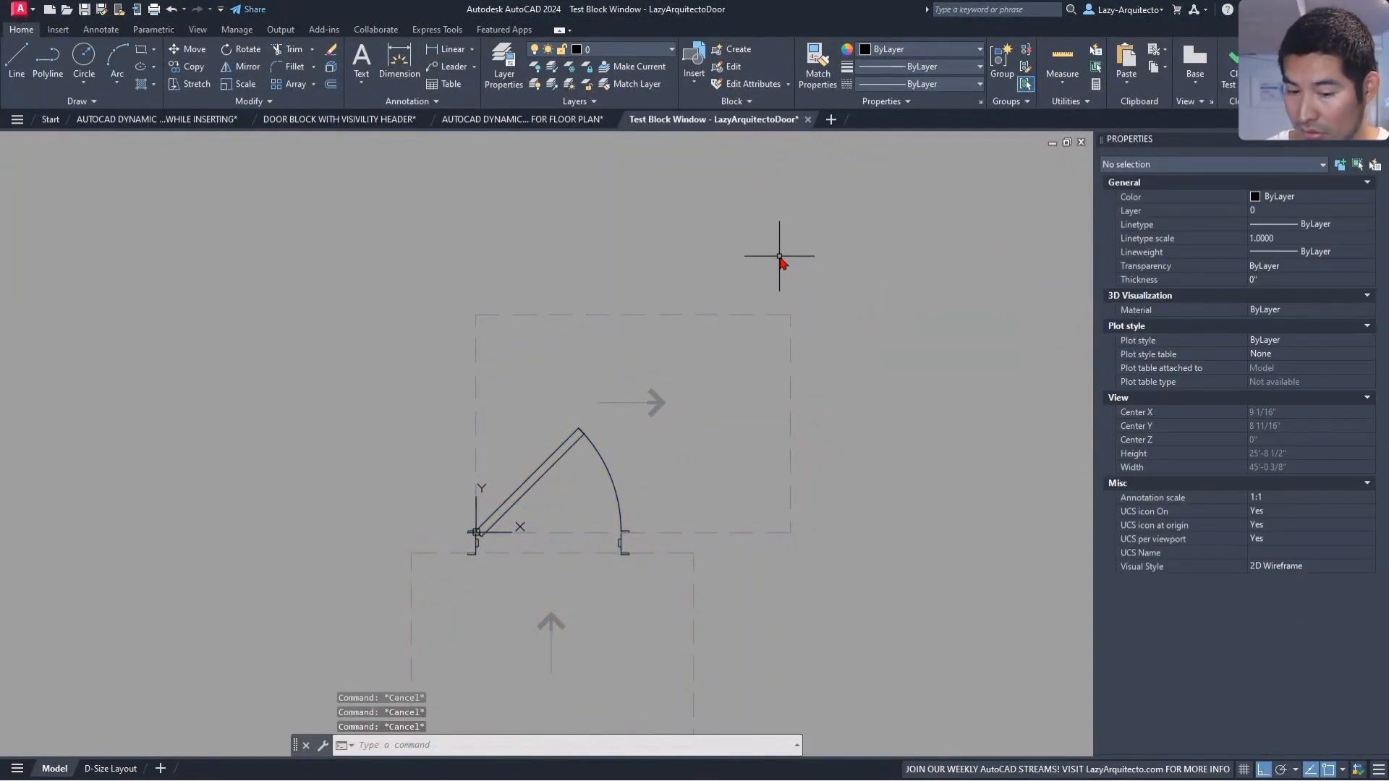
Check the pull-side clearance width with a temporary 42-inch linear dimension from the latch-side jamb, without placing it
text(dli)
key(Return)
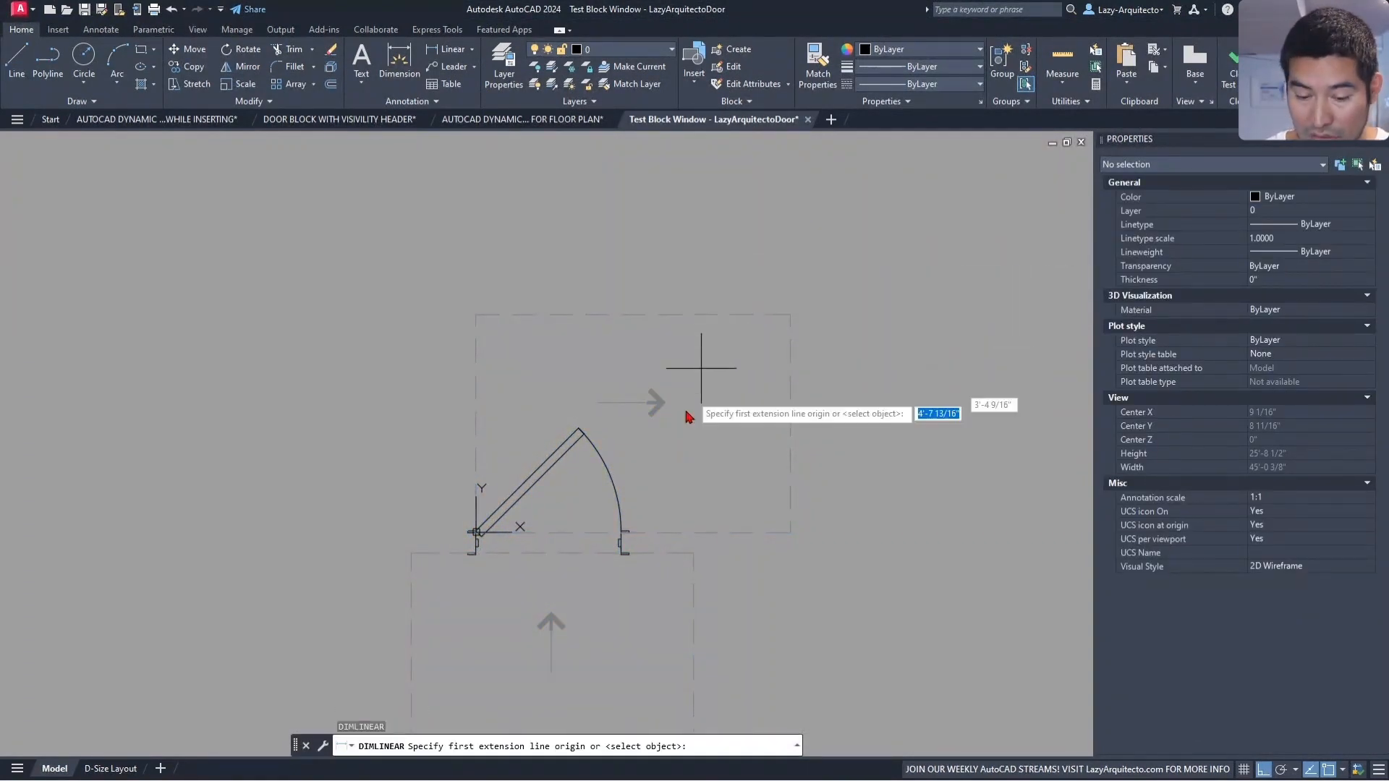
scroll(648, 517, up, 5)
click(625, 469)
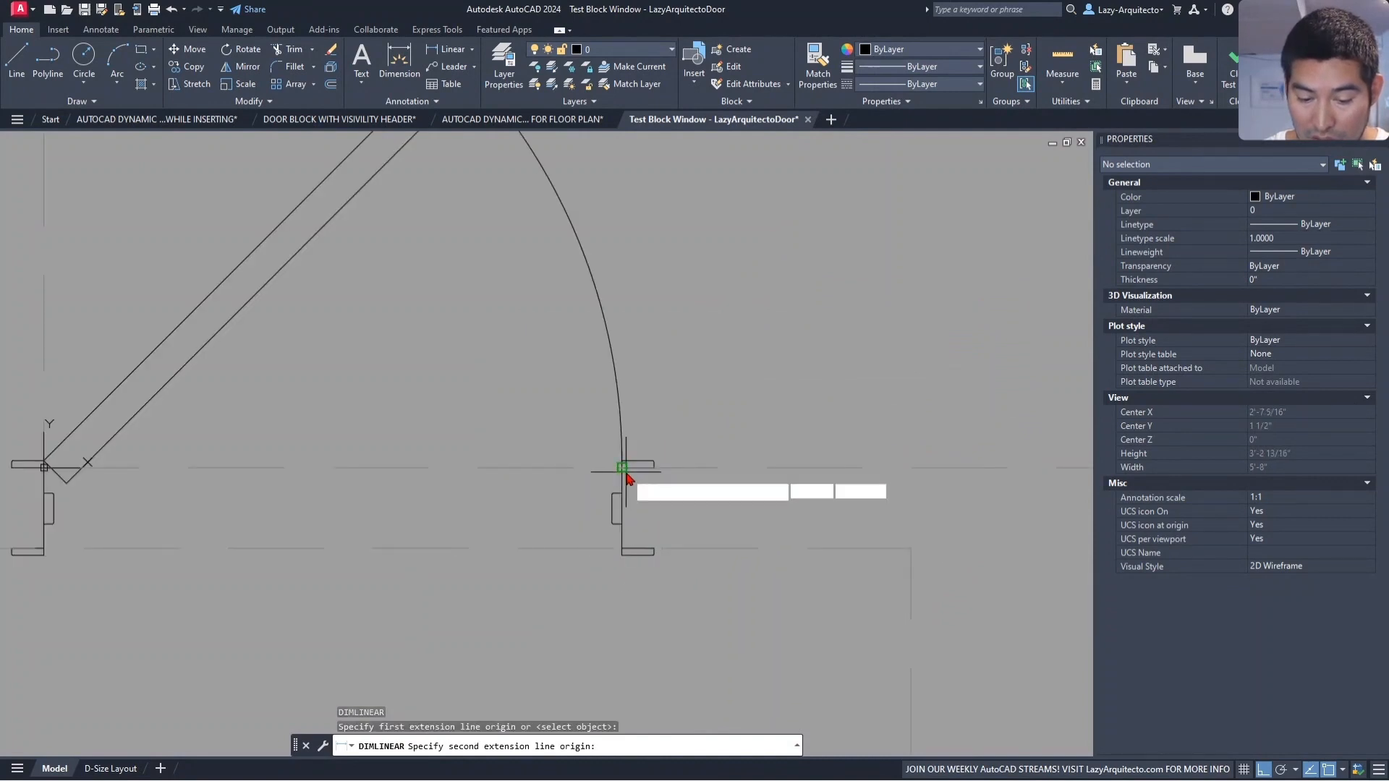
text(42)
key(Return)
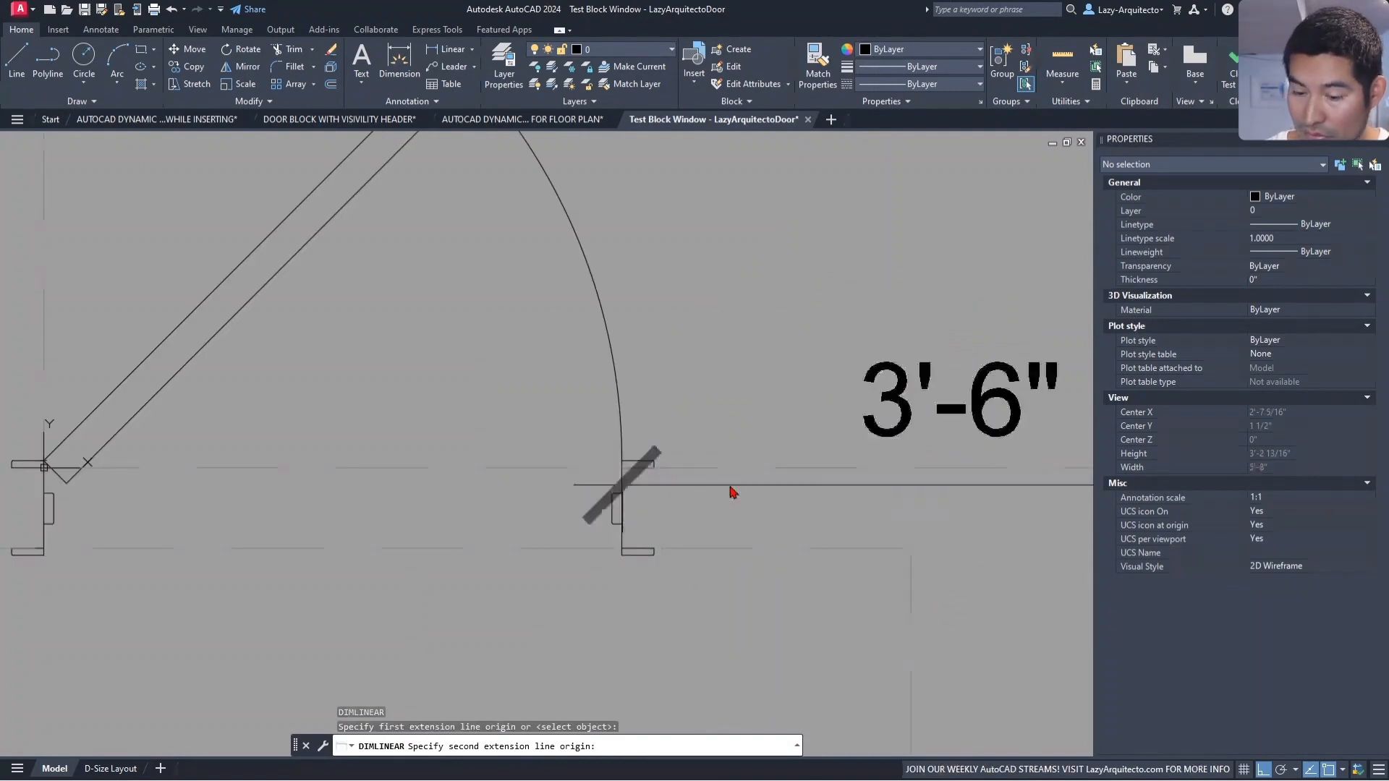
scroll(732, 490, down, 3)
middle_drag(757, 409, 590, 527)
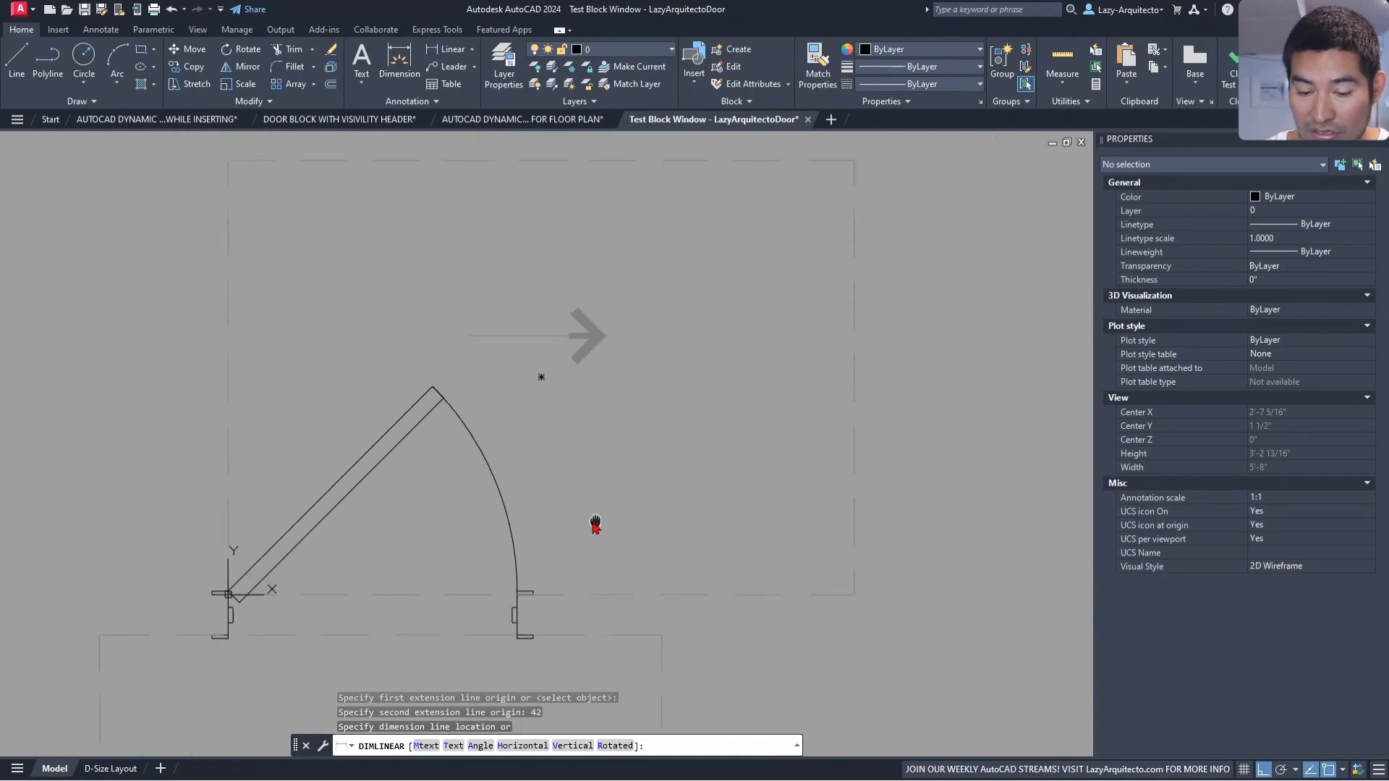
key(Escape)
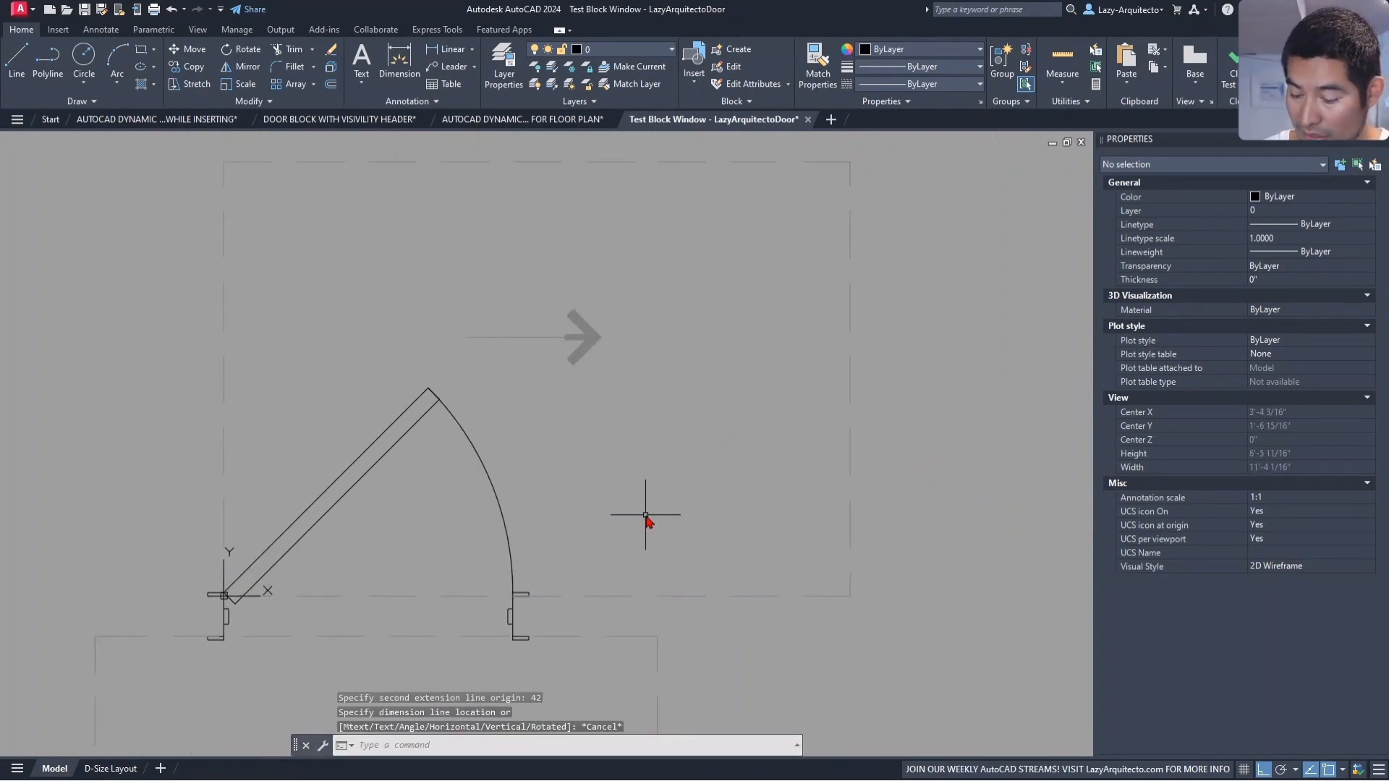
Check the pull-side clearance depth with a temporary 54-inch linear dimension from the clearance's outer corner at the wall, without placing it
text(DIMLI)
key(Return)
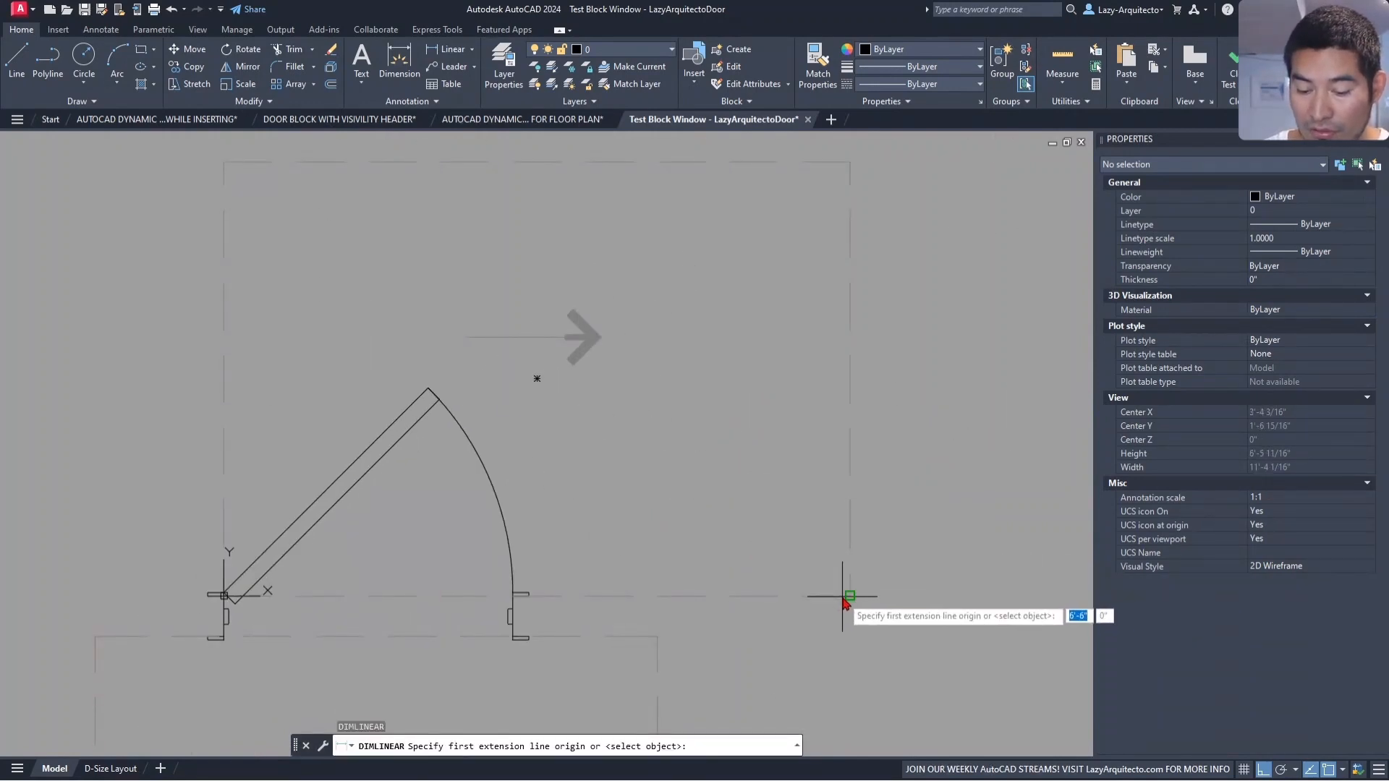
click(846, 595)
text(54)
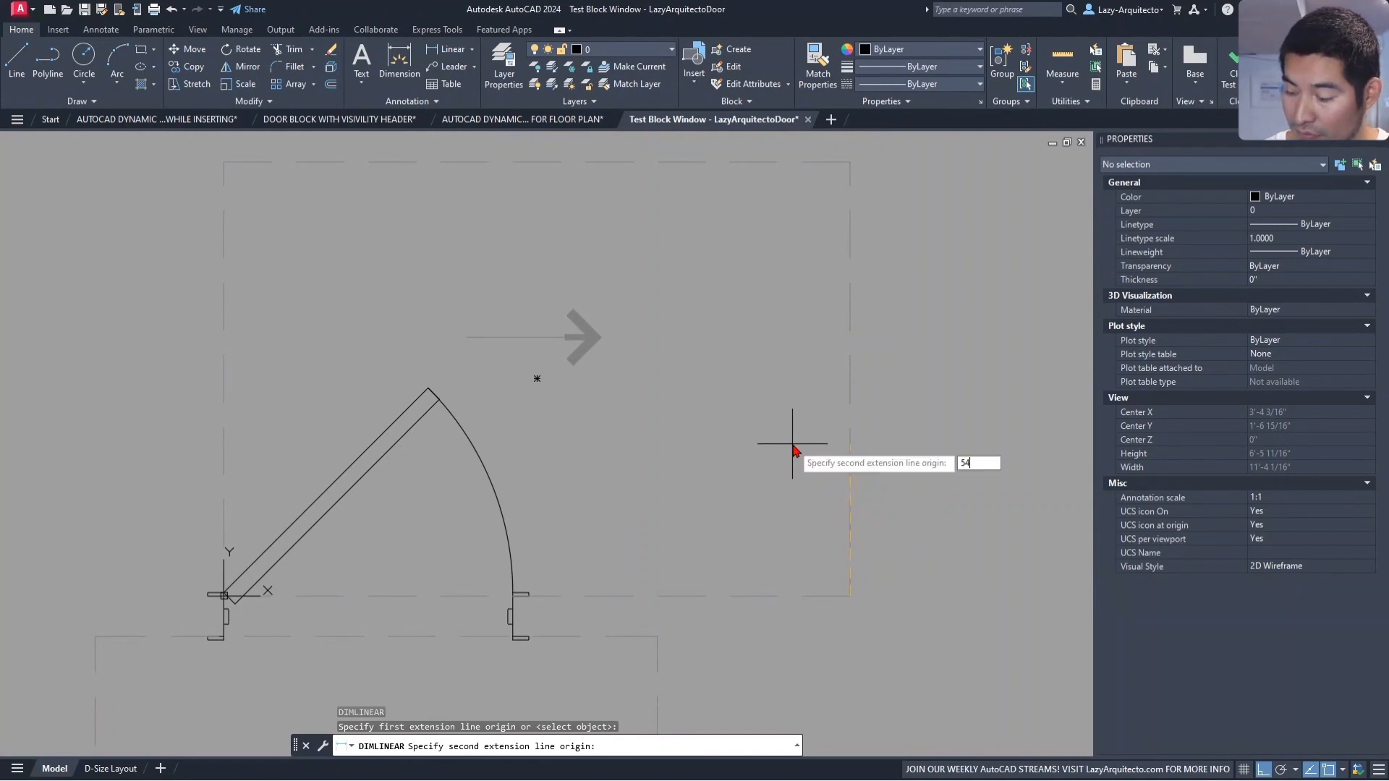
key(Return)
scroll(810, 445, down, 3)
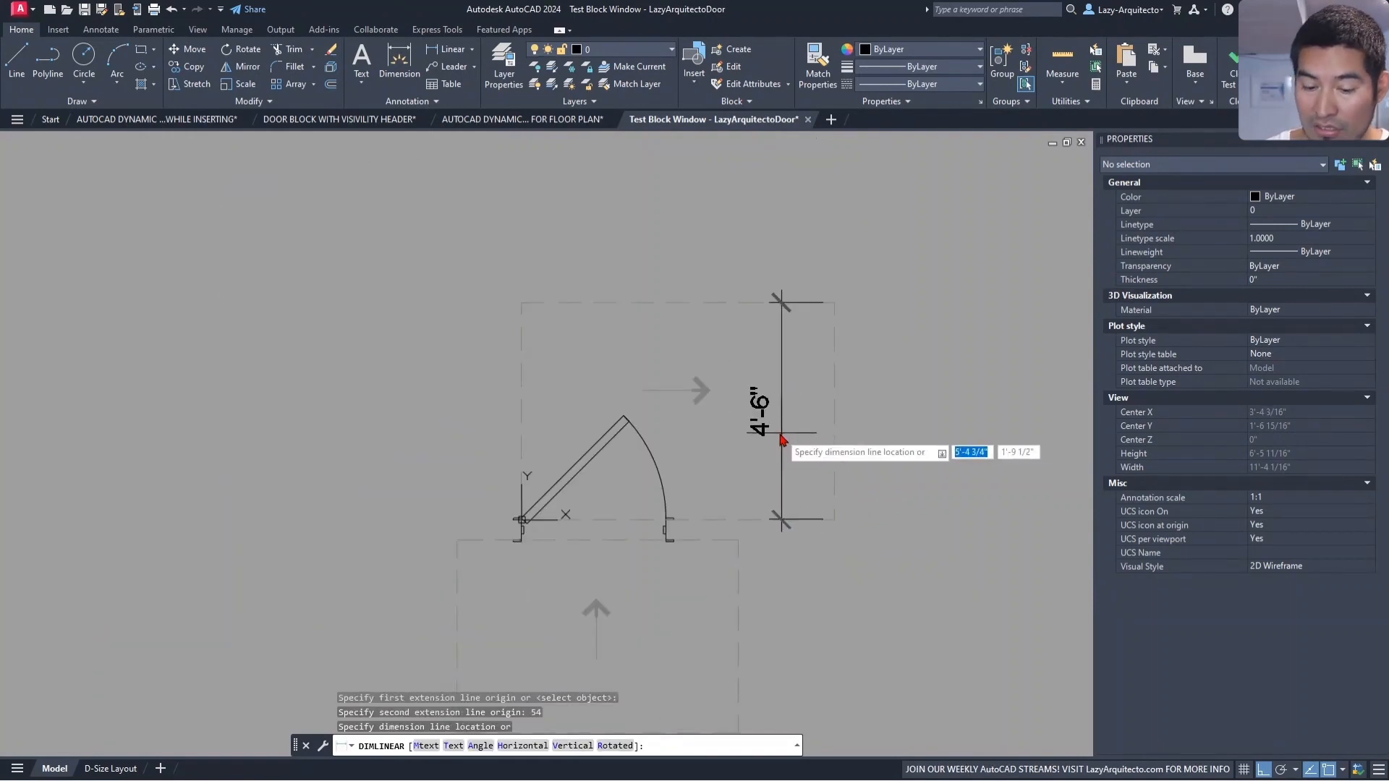
key(Escape)
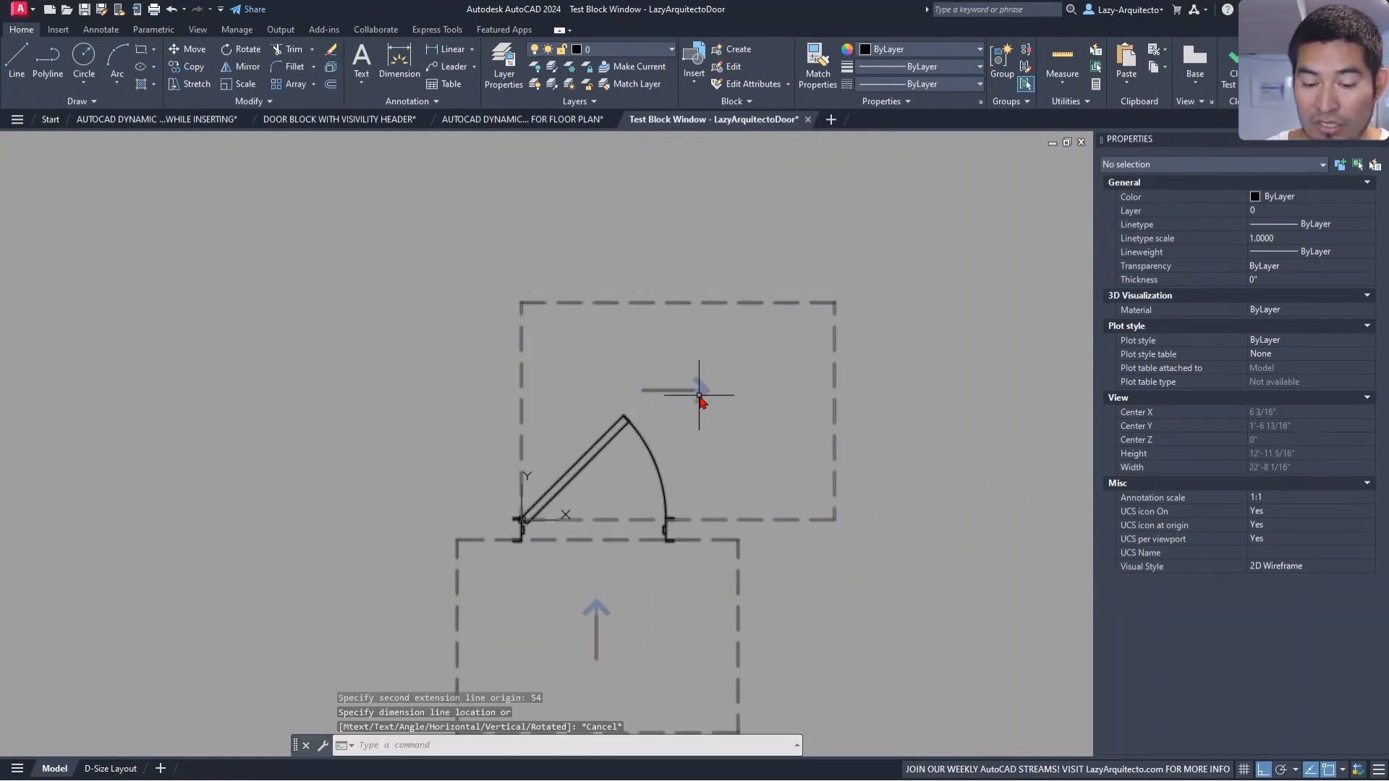
Test the pull-side arrow's rotation grip on the door block by turning the arrow to 180 degrees
middle_drag(732, 410, 620, 388)
click(599, 385)
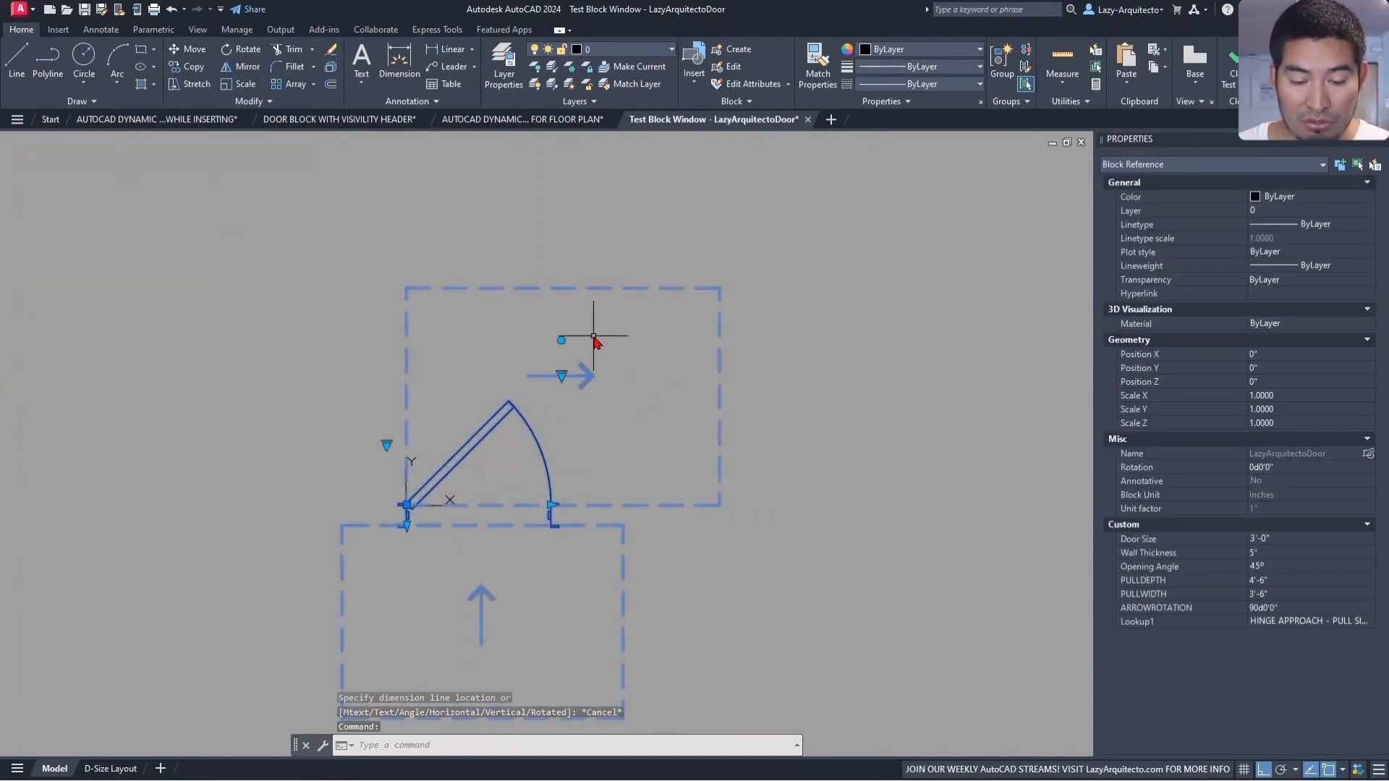
scroll(591, 335, up, 3)
mouse_move(533, 346)
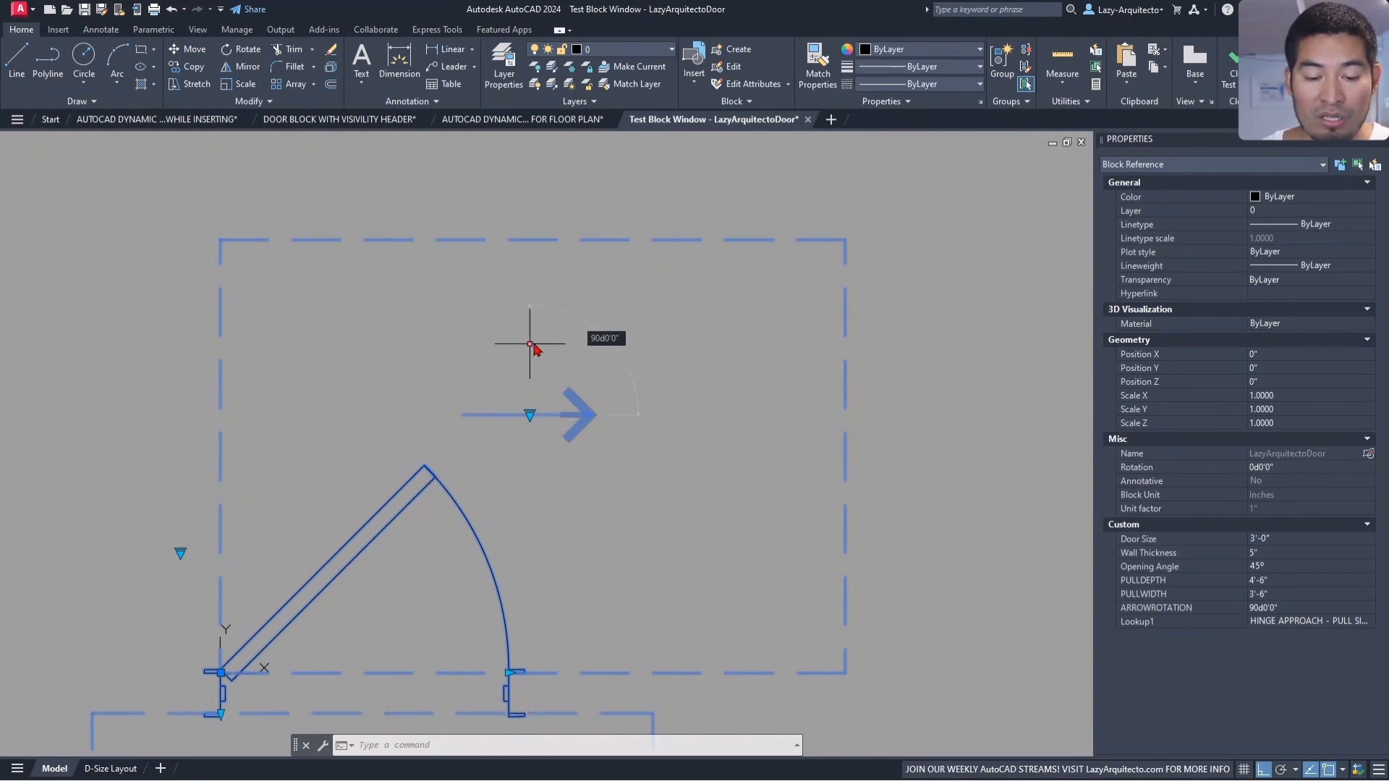
click(530, 344)
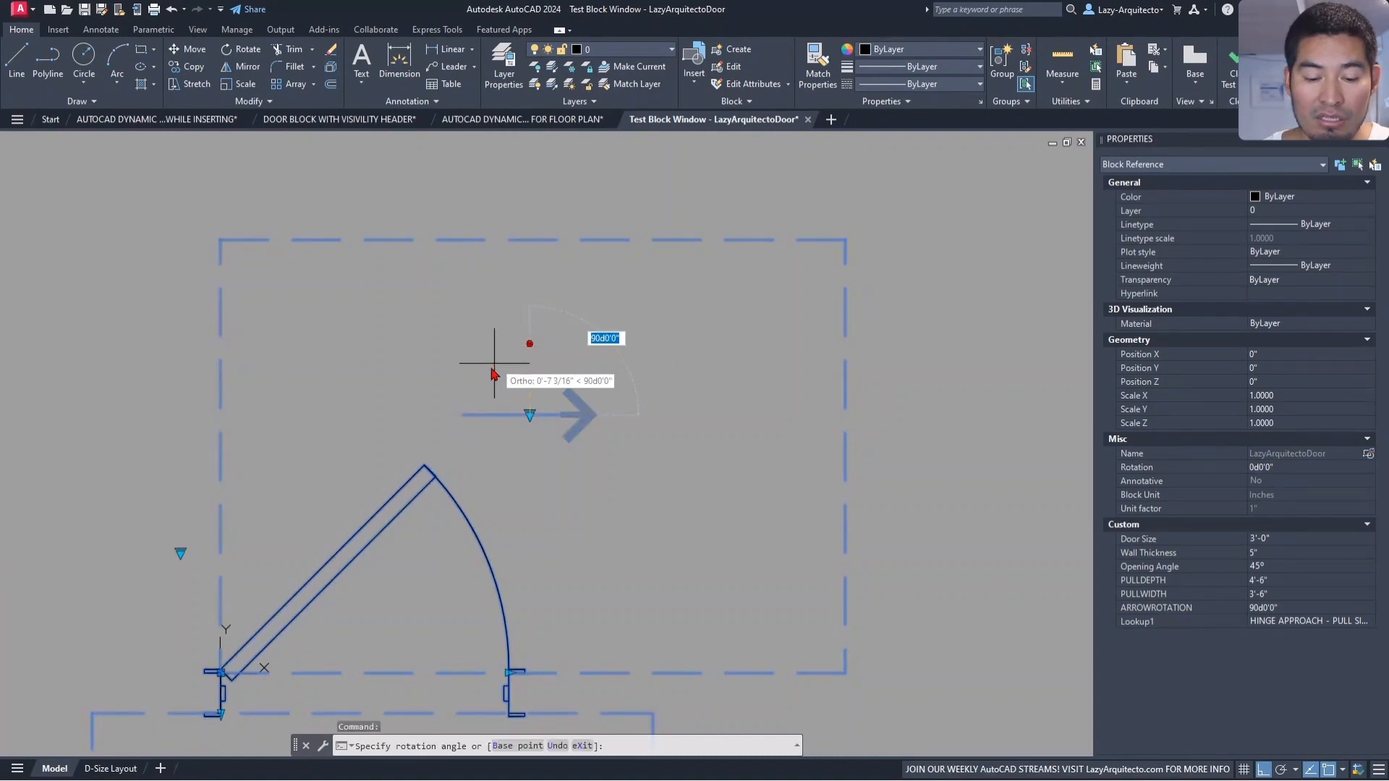
click(460, 390)
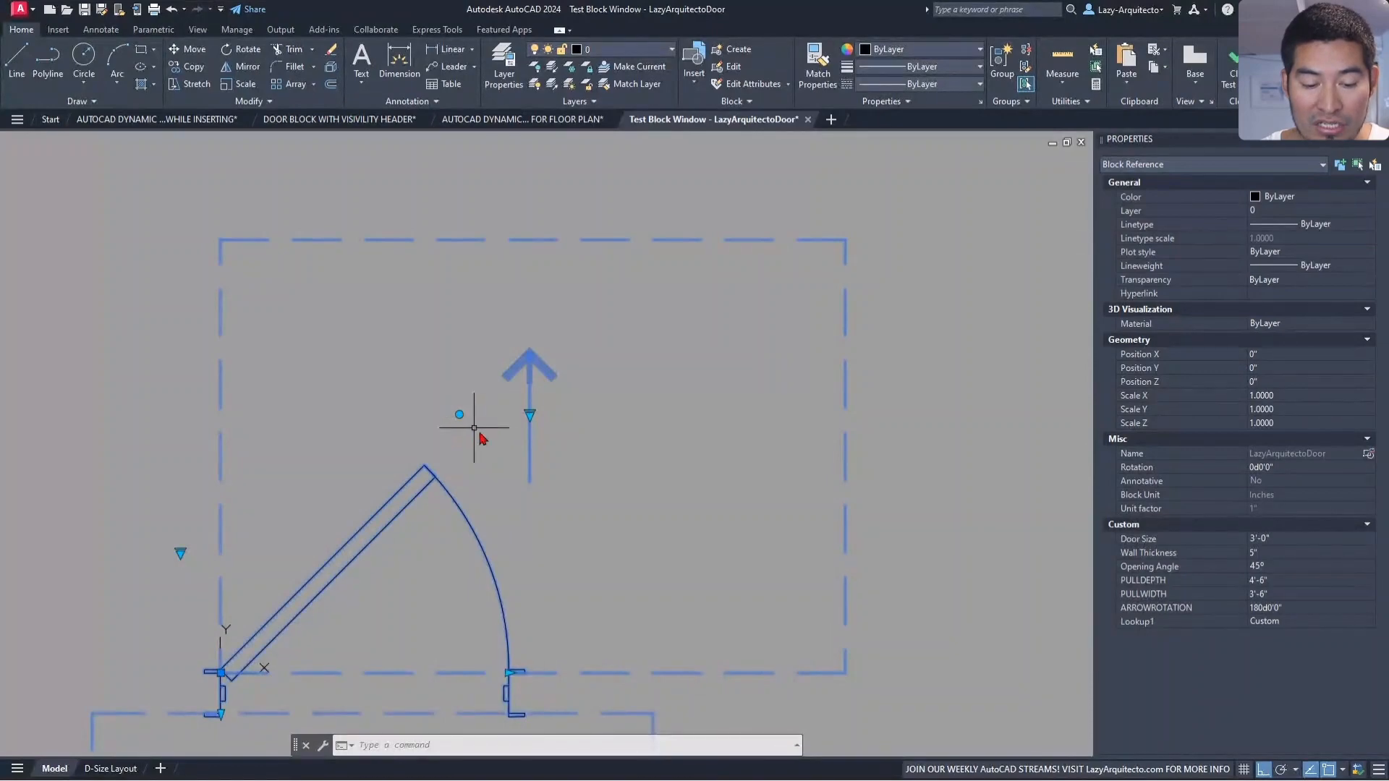
Close the test window, return to the door block's editor and set the ARROWROTATION parameter's number of grips to 0
click(1241, 65)
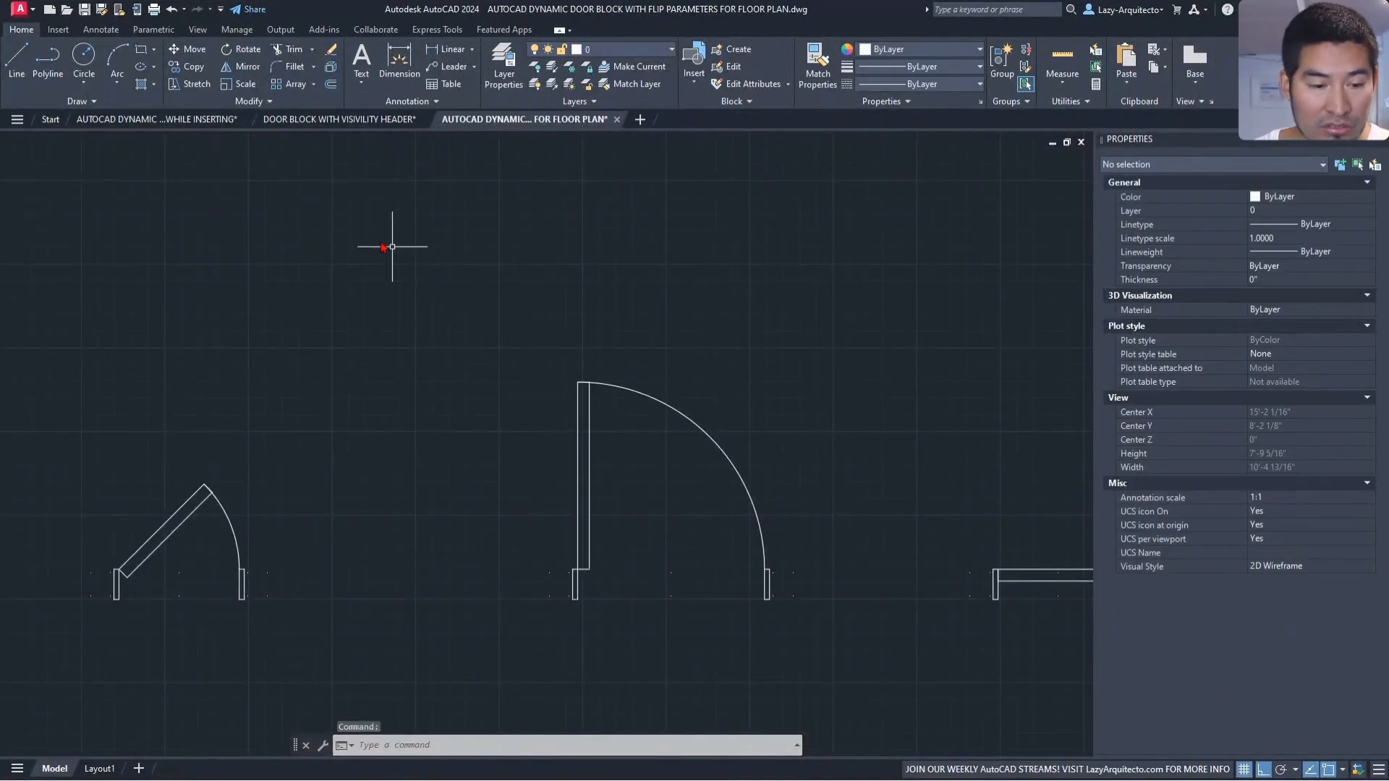
click(205, 120)
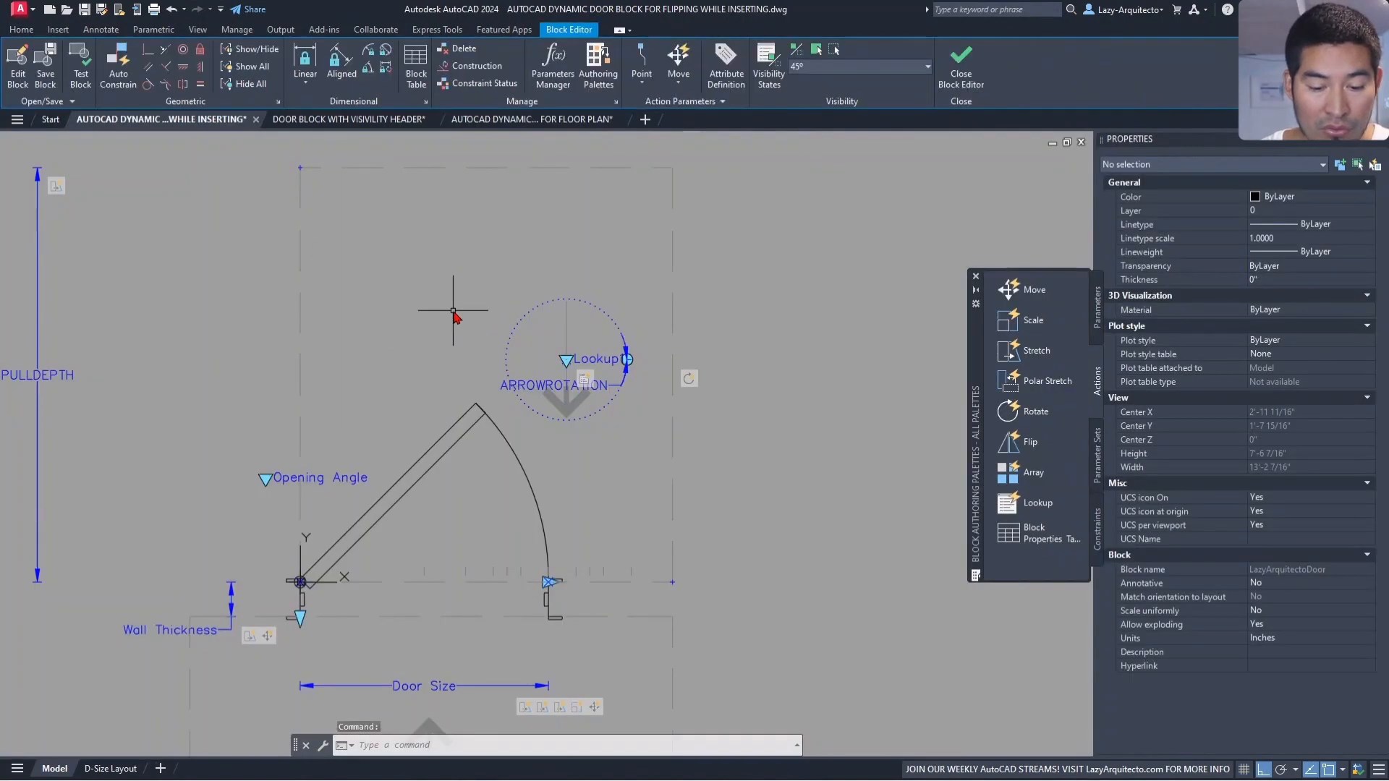
click(613, 323)
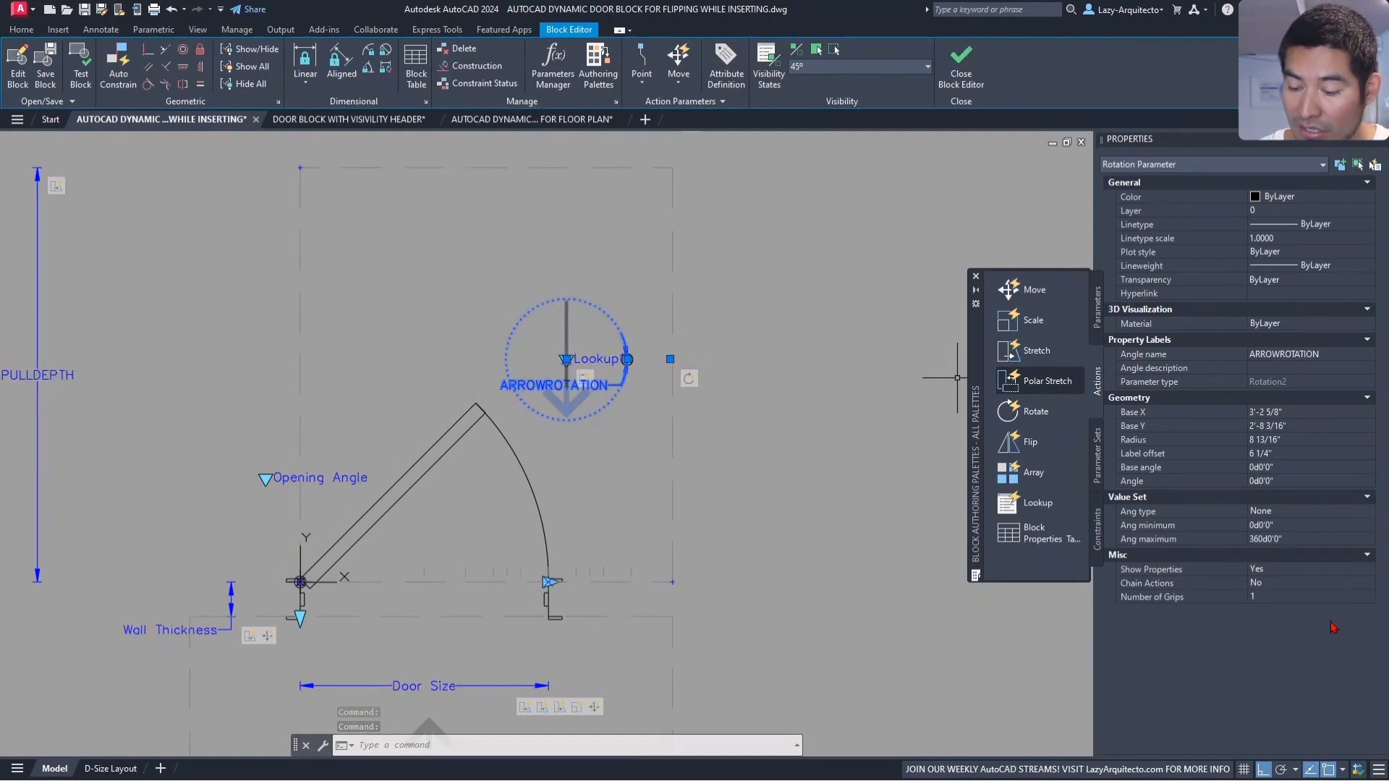
click(1257, 600)
click(1257, 599)
click(1261, 607)
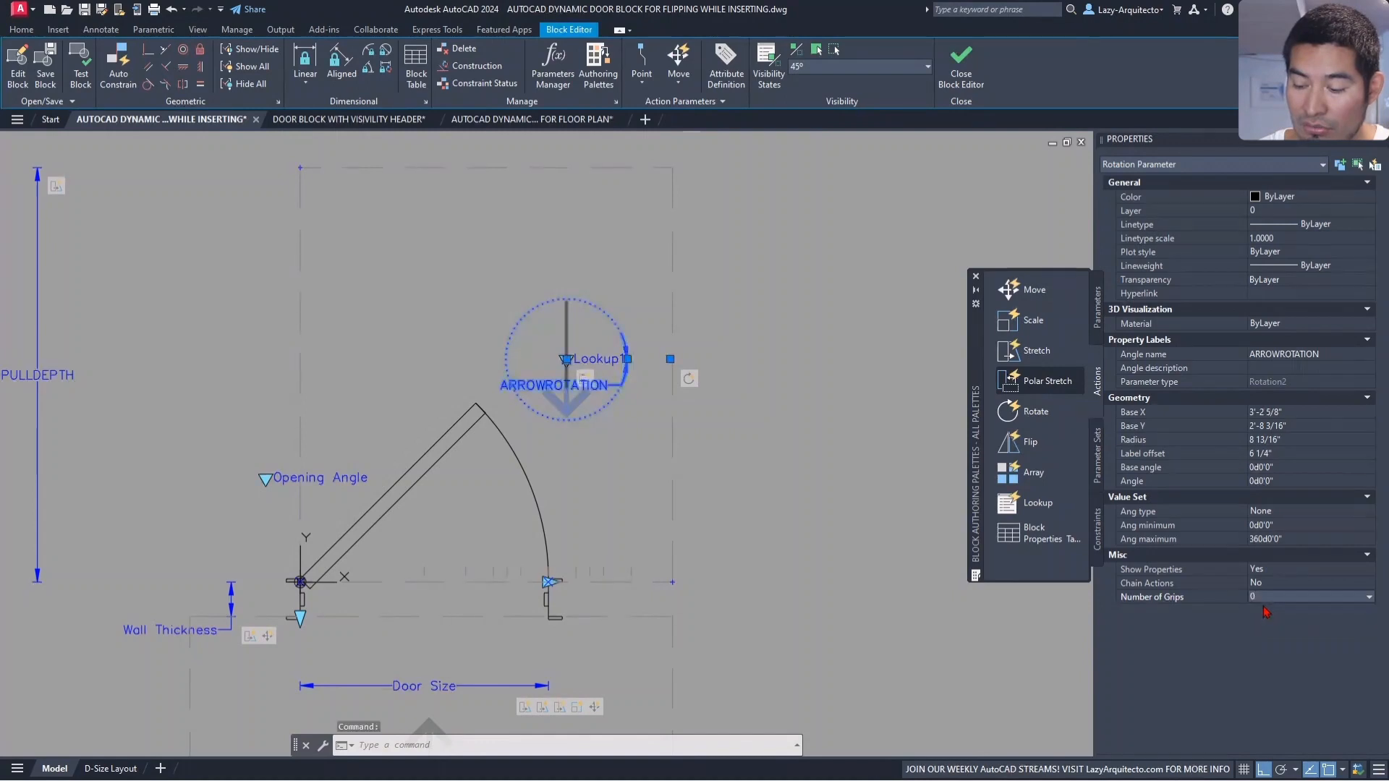
middle_drag(730, 437, 843, 489)
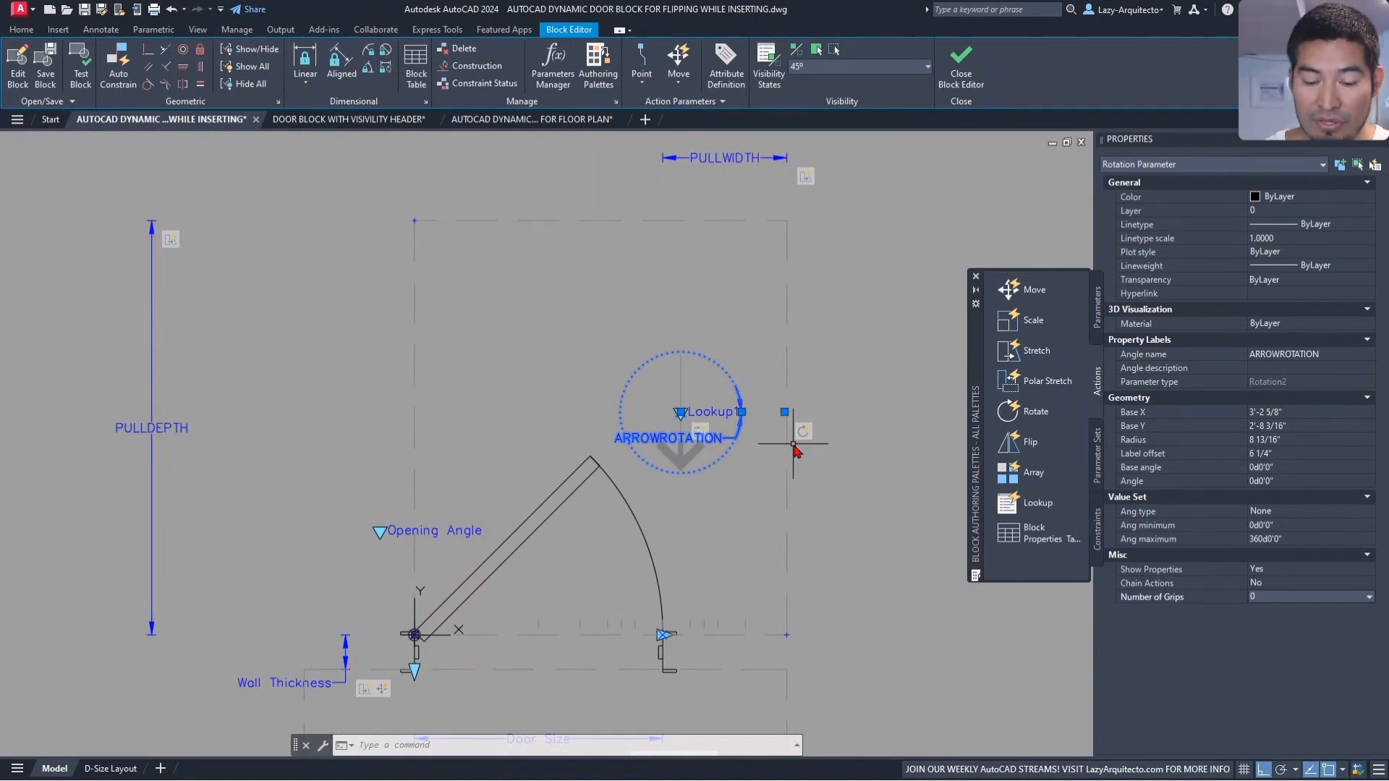
key(Escape)
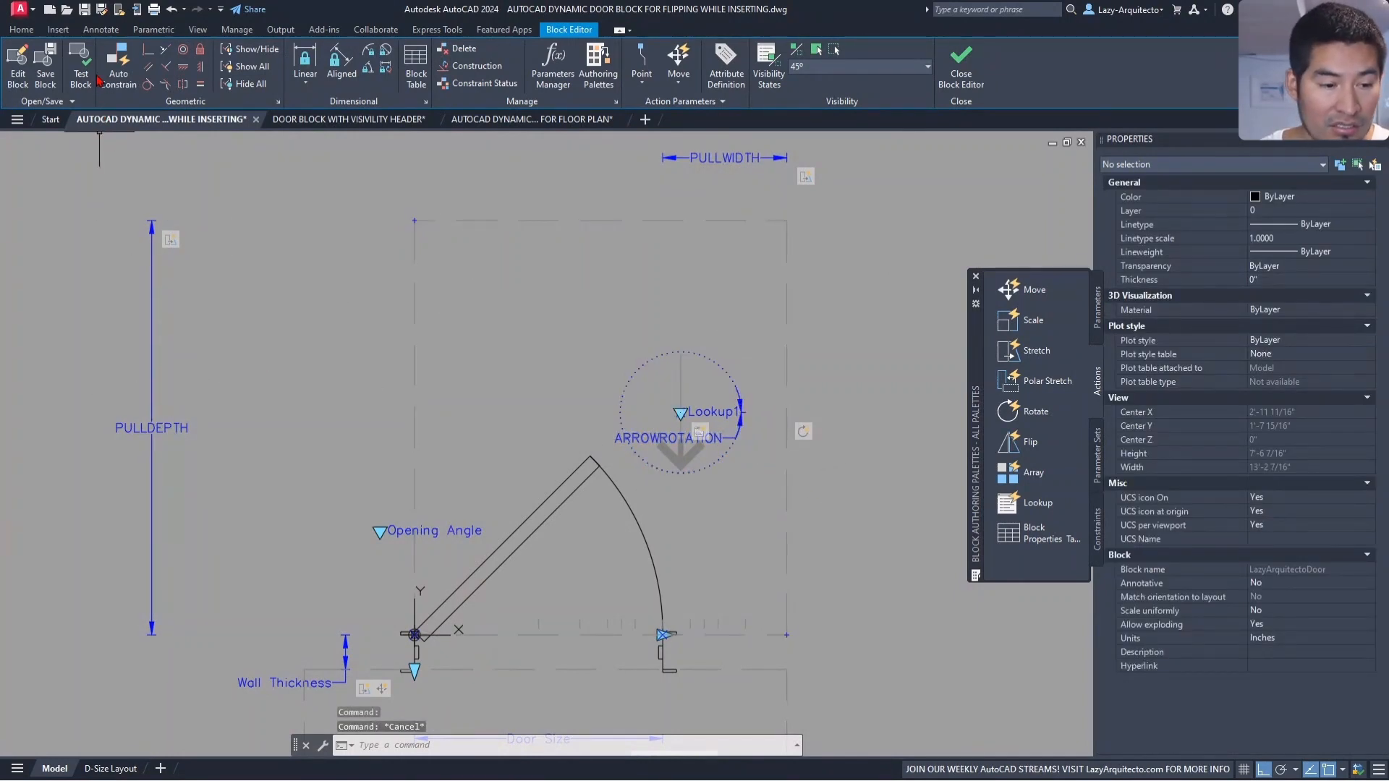
Open the door block in a test window and switch its lookup to HINGE APPROACH - PULL SIDE A
click(97, 78)
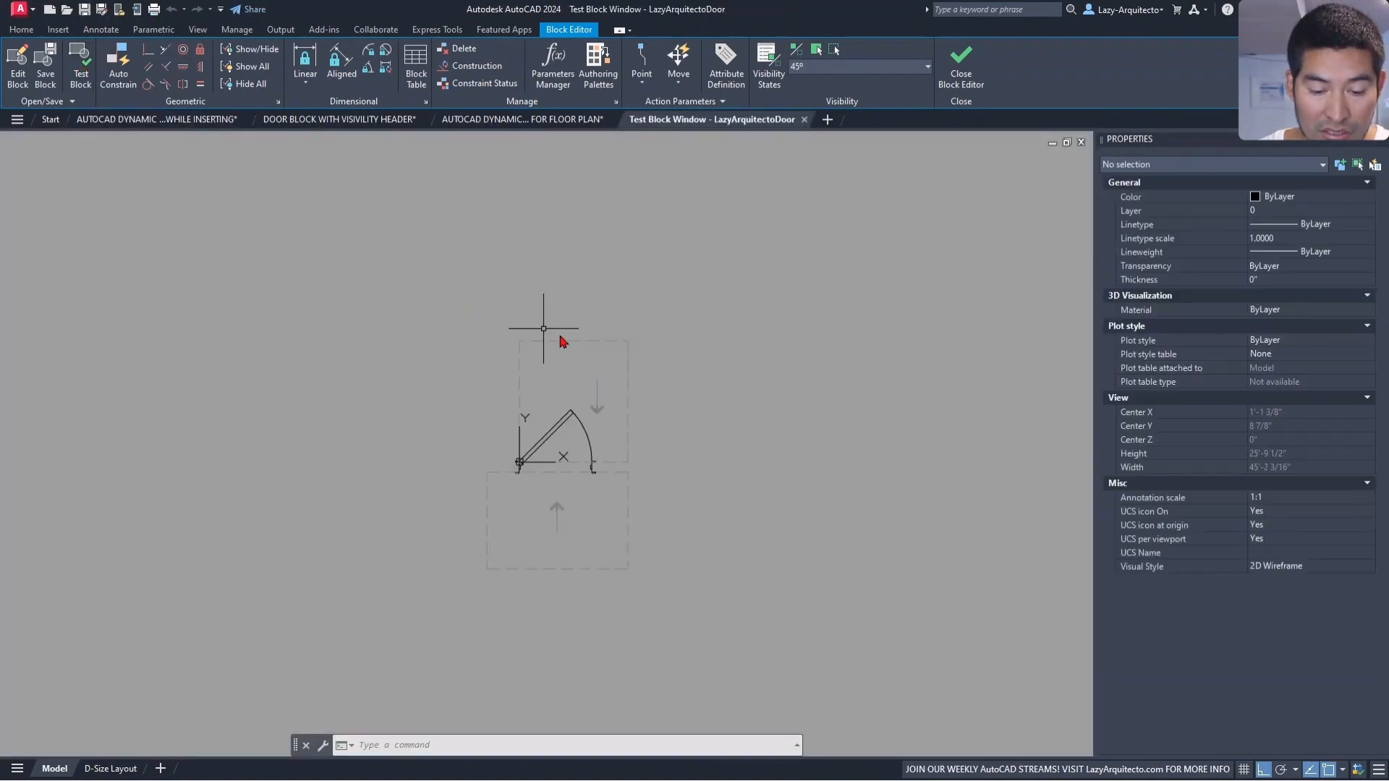
click(570, 340)
scroll(585, 392, up, 3)
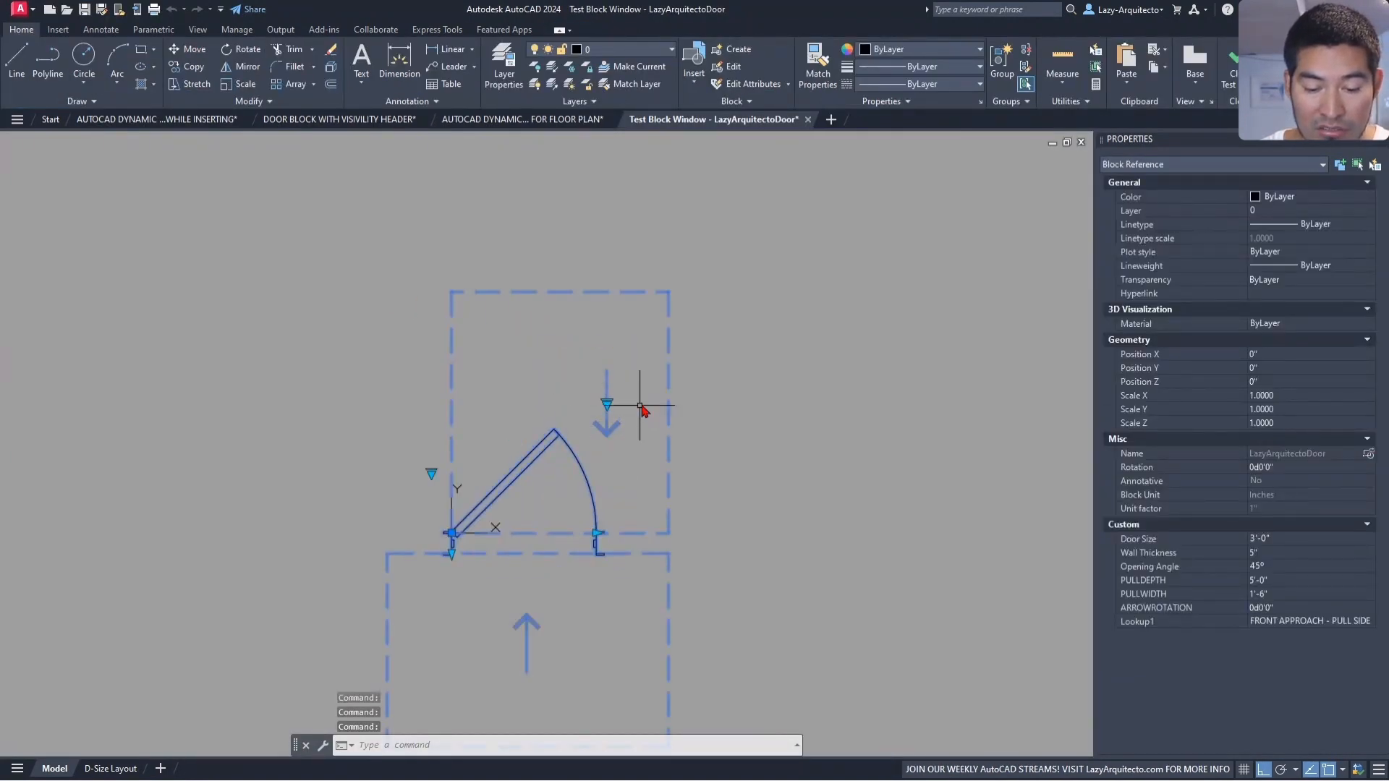
scroll(628, 438, up, 3)
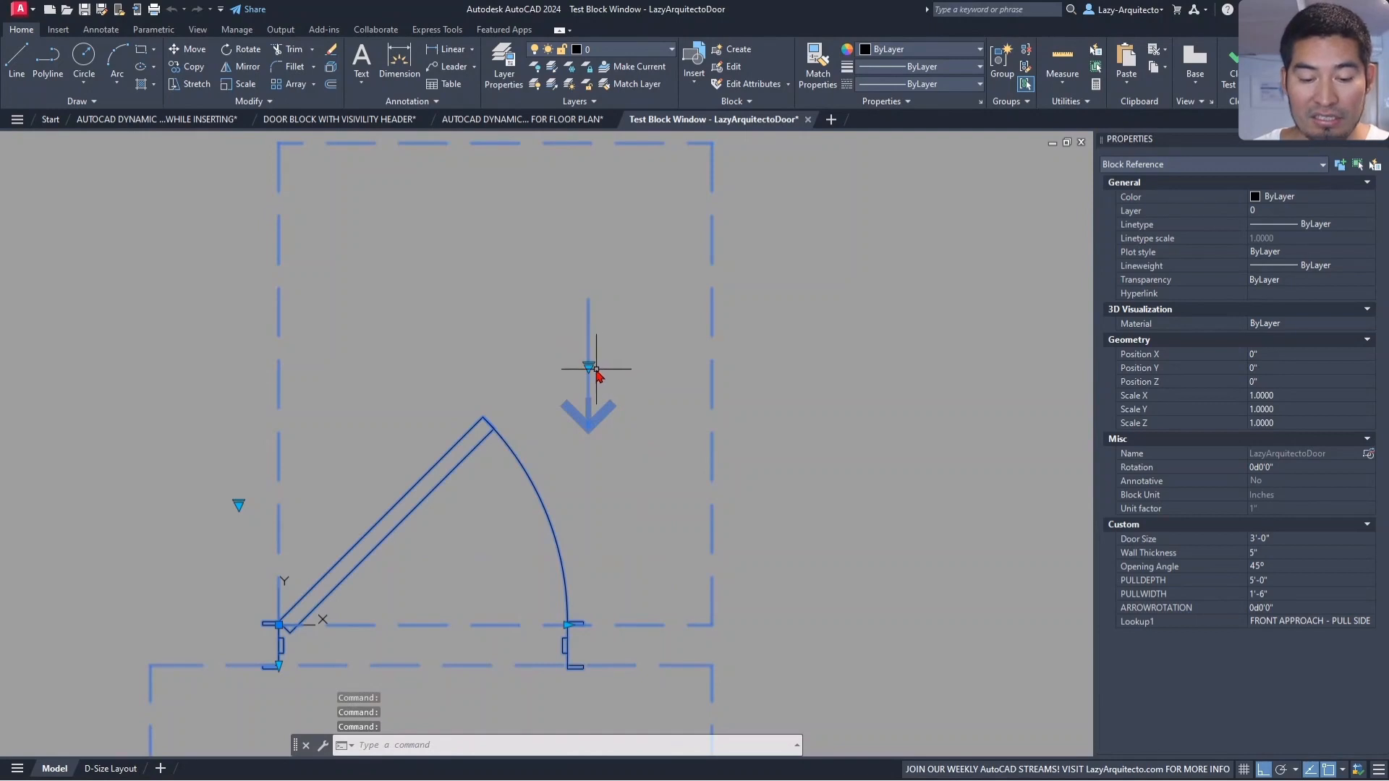
click(589, 367)
click(629, 394)
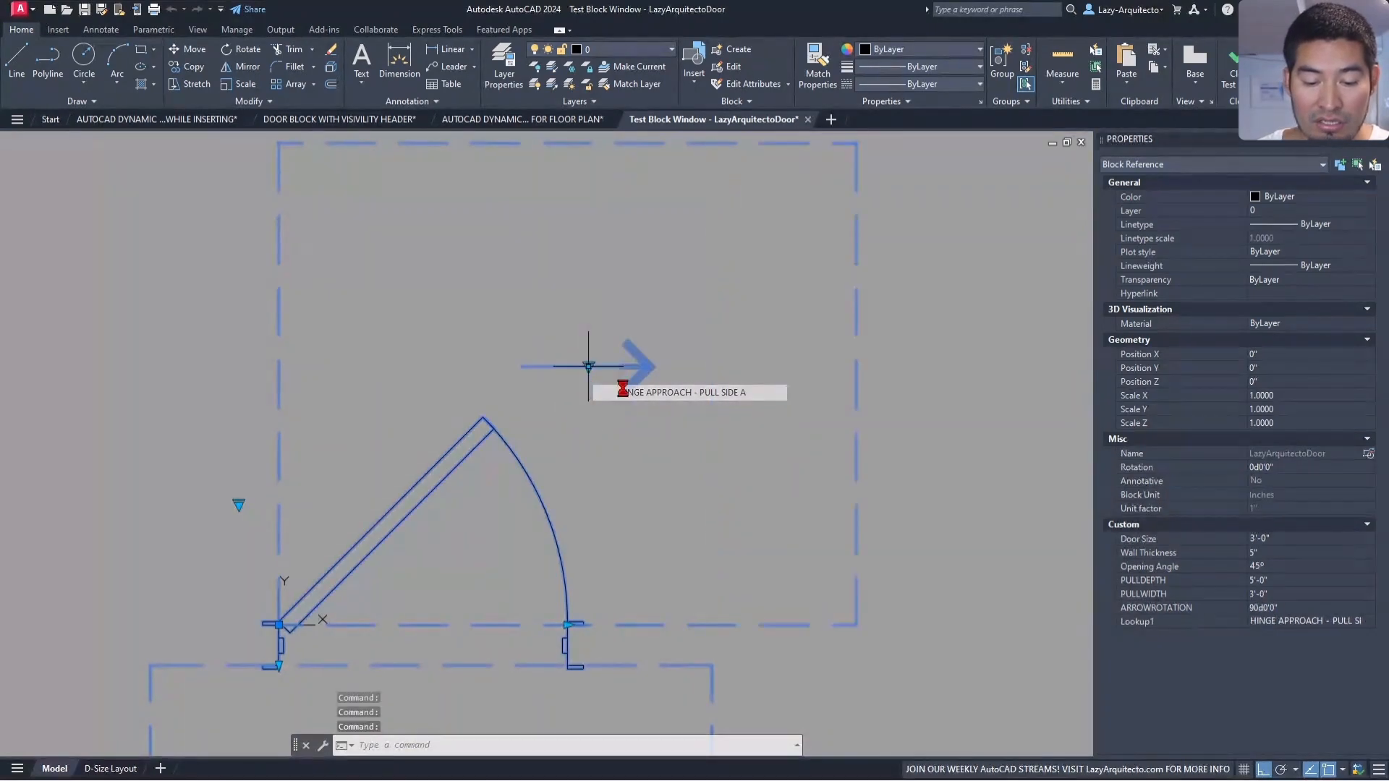
Switch the door block's lookup to HINGE APPROACH - PULL SIDE B and check its list of approach options
scroll(591, 400, down, 2)
click(577, 400)
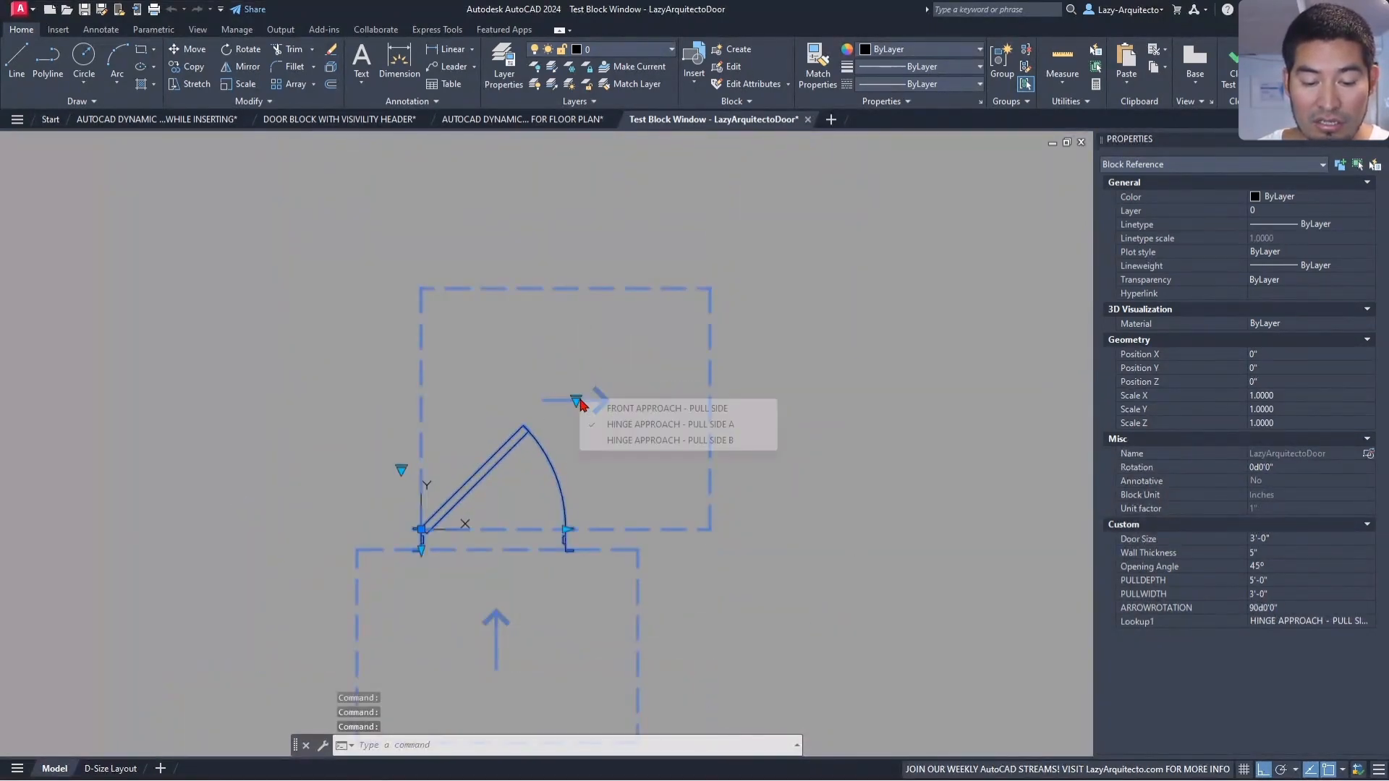
click(612, 441)
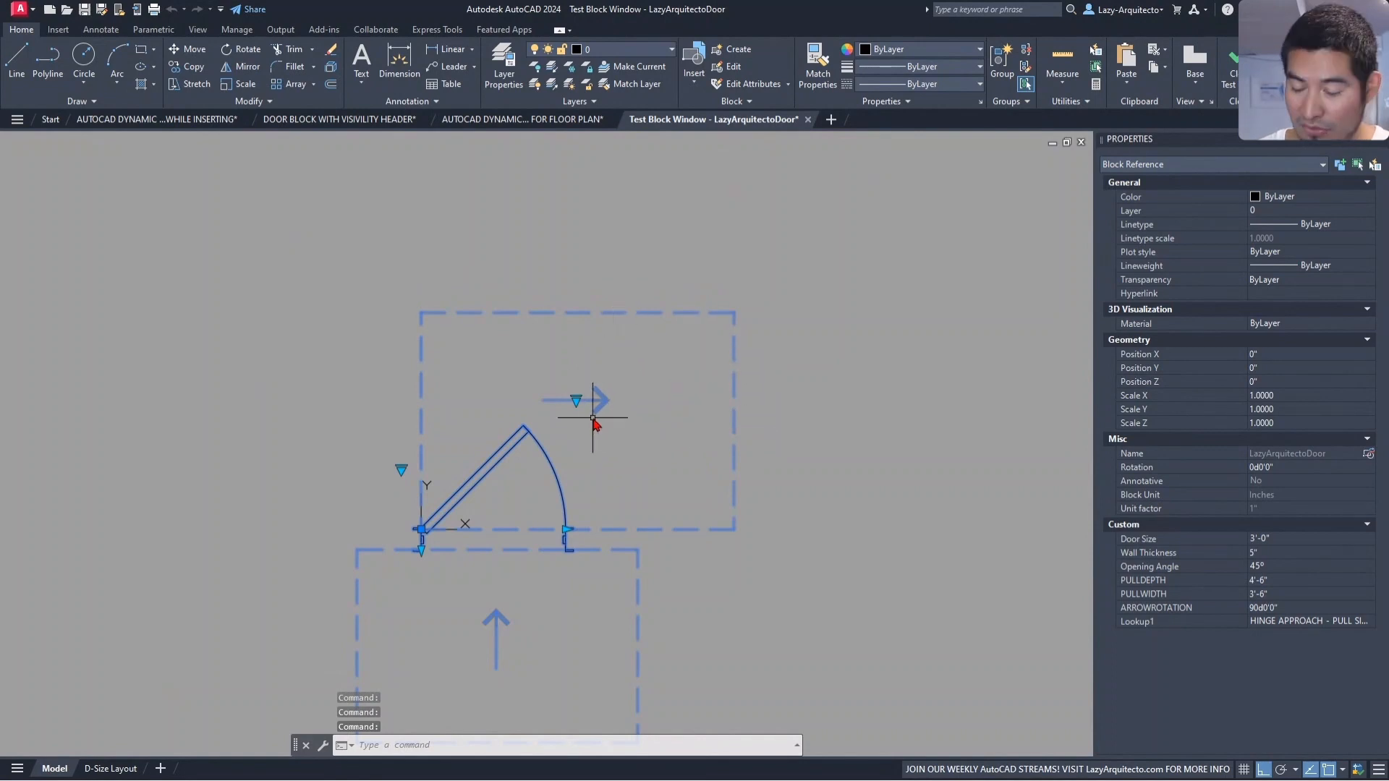
click(578, 402)
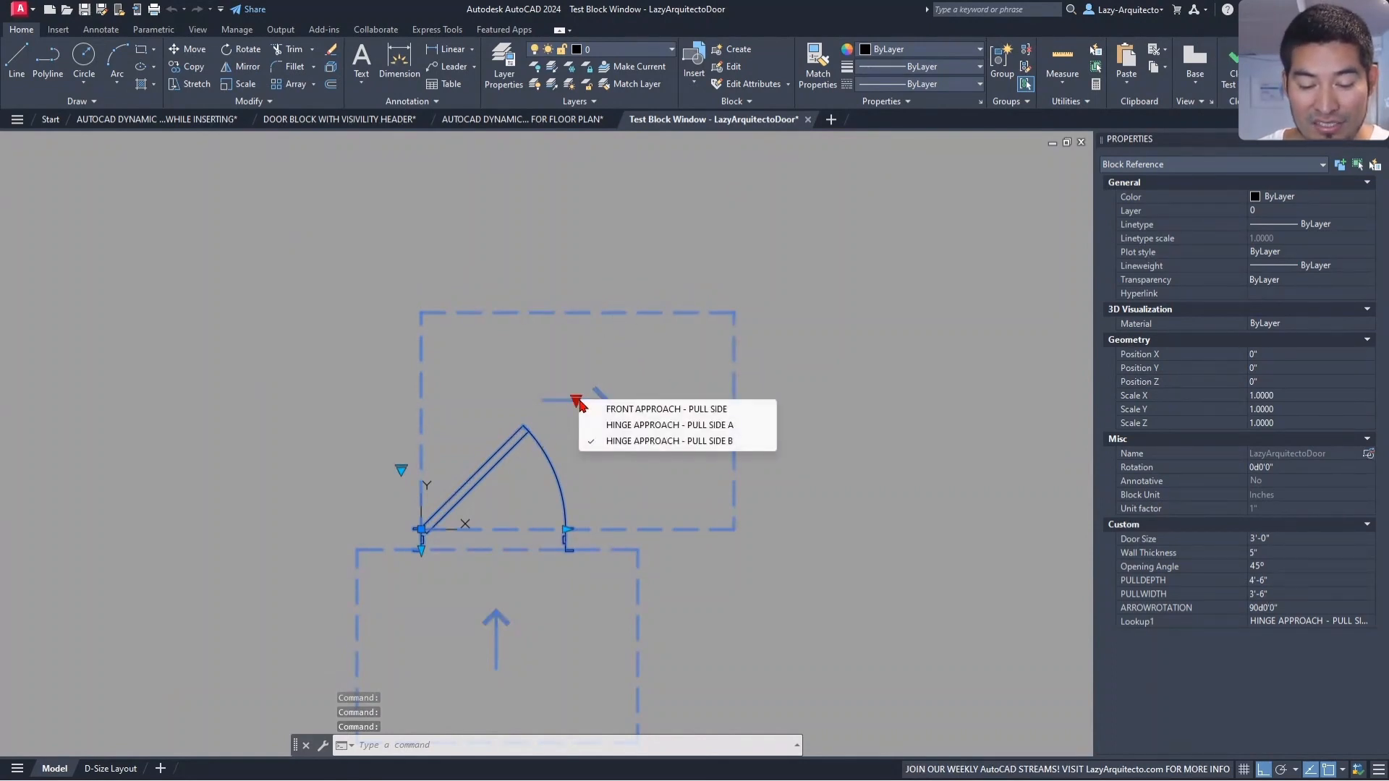
click(543, 378)
click(543, 378)
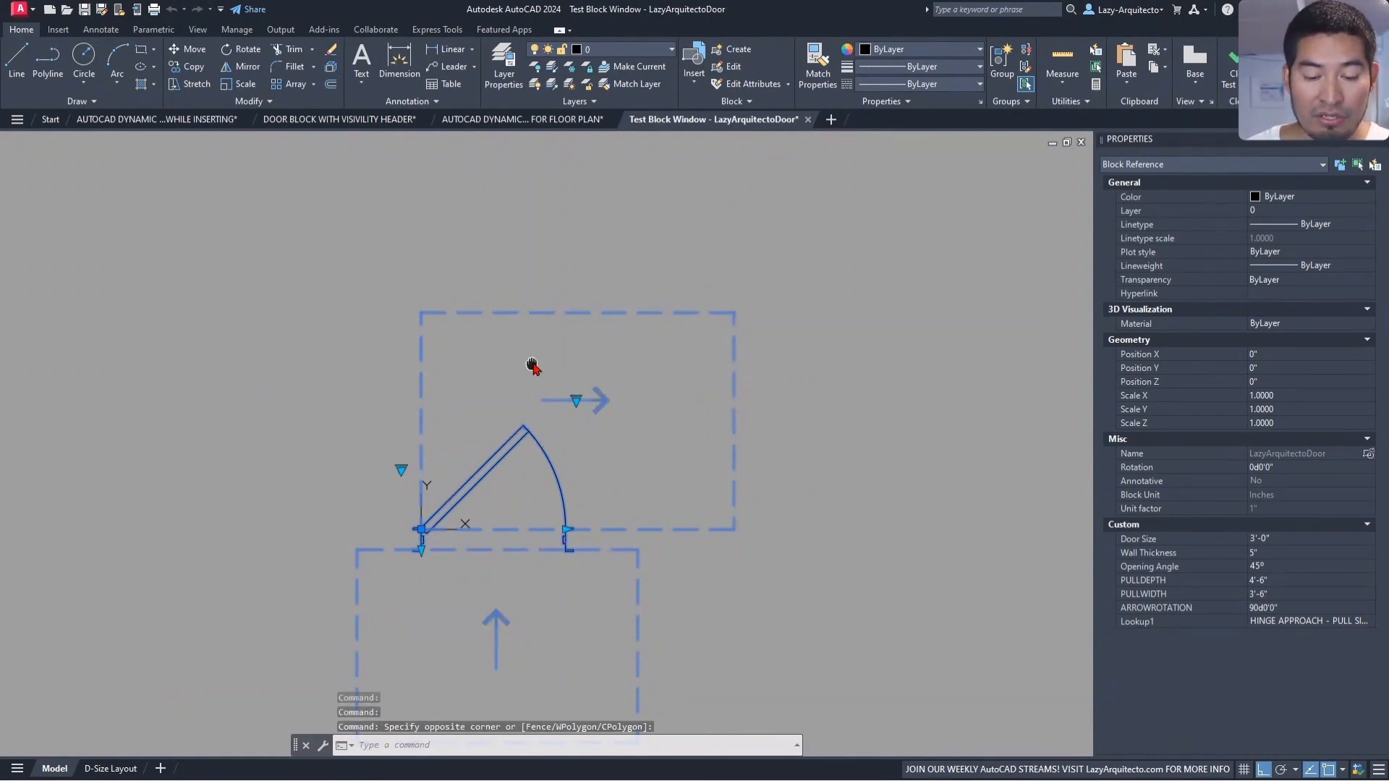
middle_drag(532, 365, 533, 304)
Close the test window, return to the door block's editor and review the approach conditions in the clearances PDF
click(1225, 75)
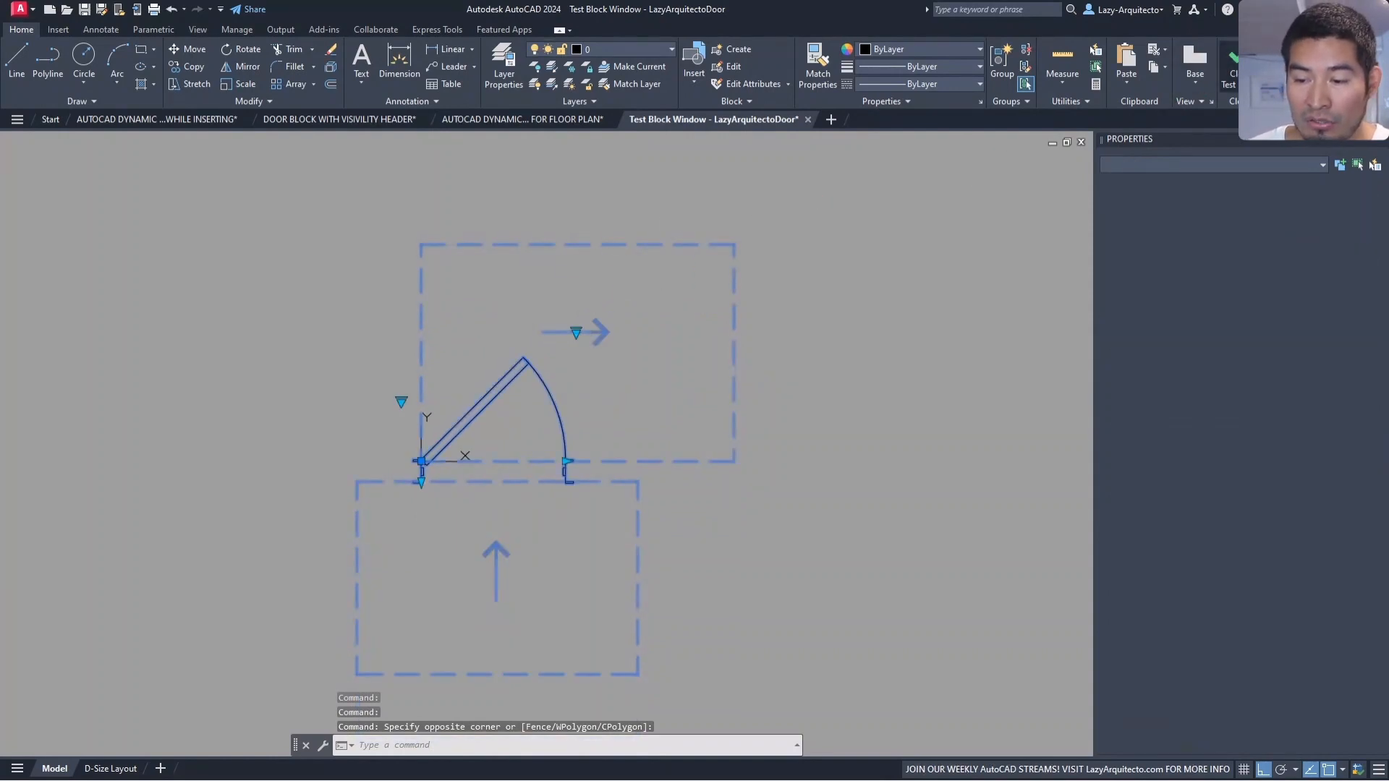
click(157, 125)
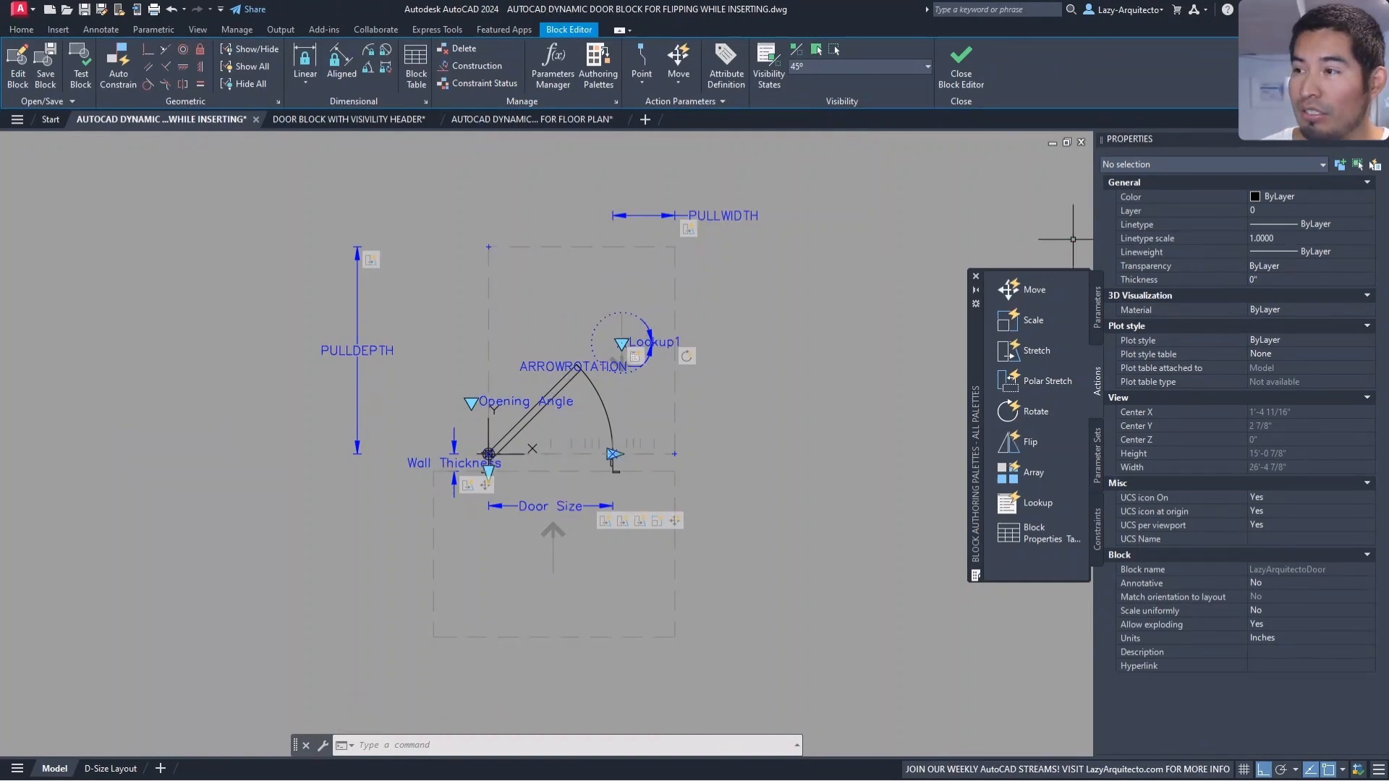
key(alt+Tab)
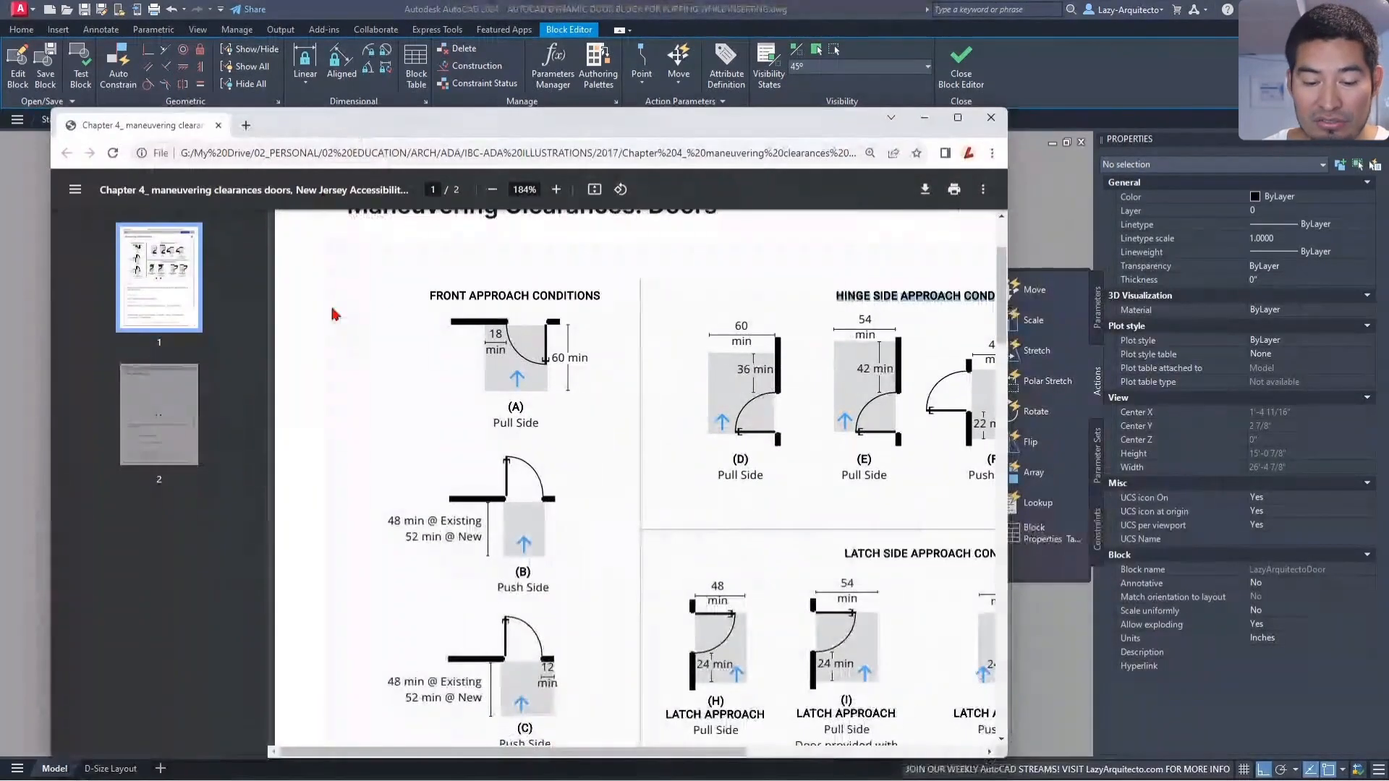
drag(1221, 128, 1388, 133)
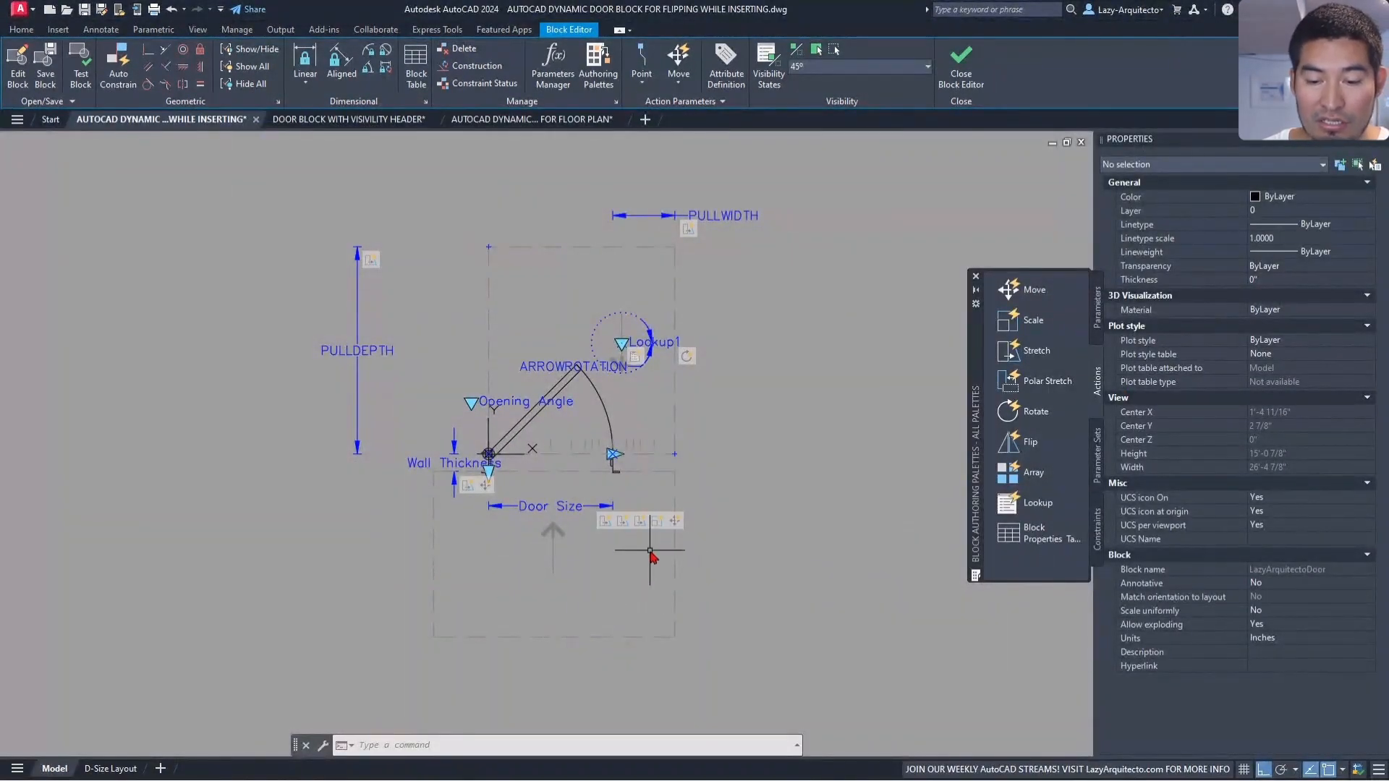
Close the block editor and save the parameter changes to the door block
click(949, 70)
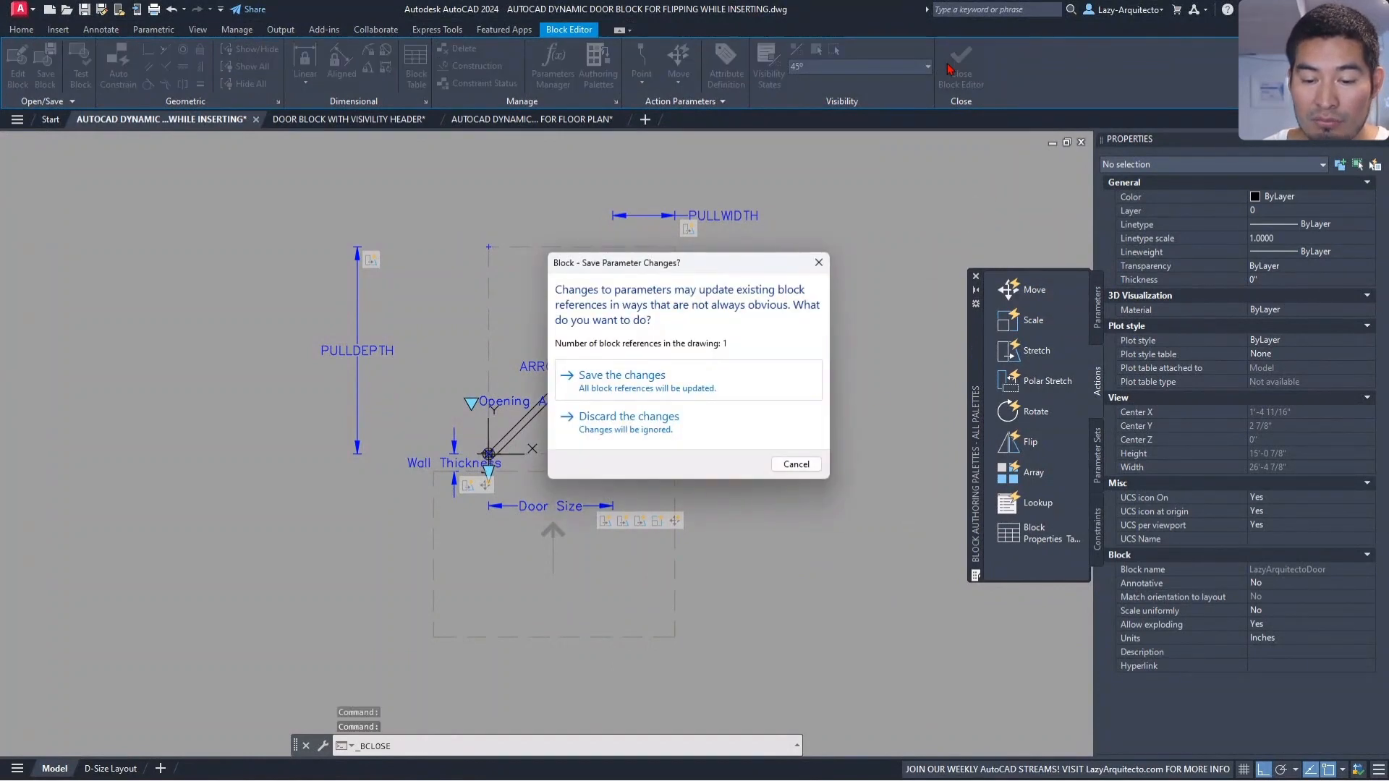
click(655, 376)
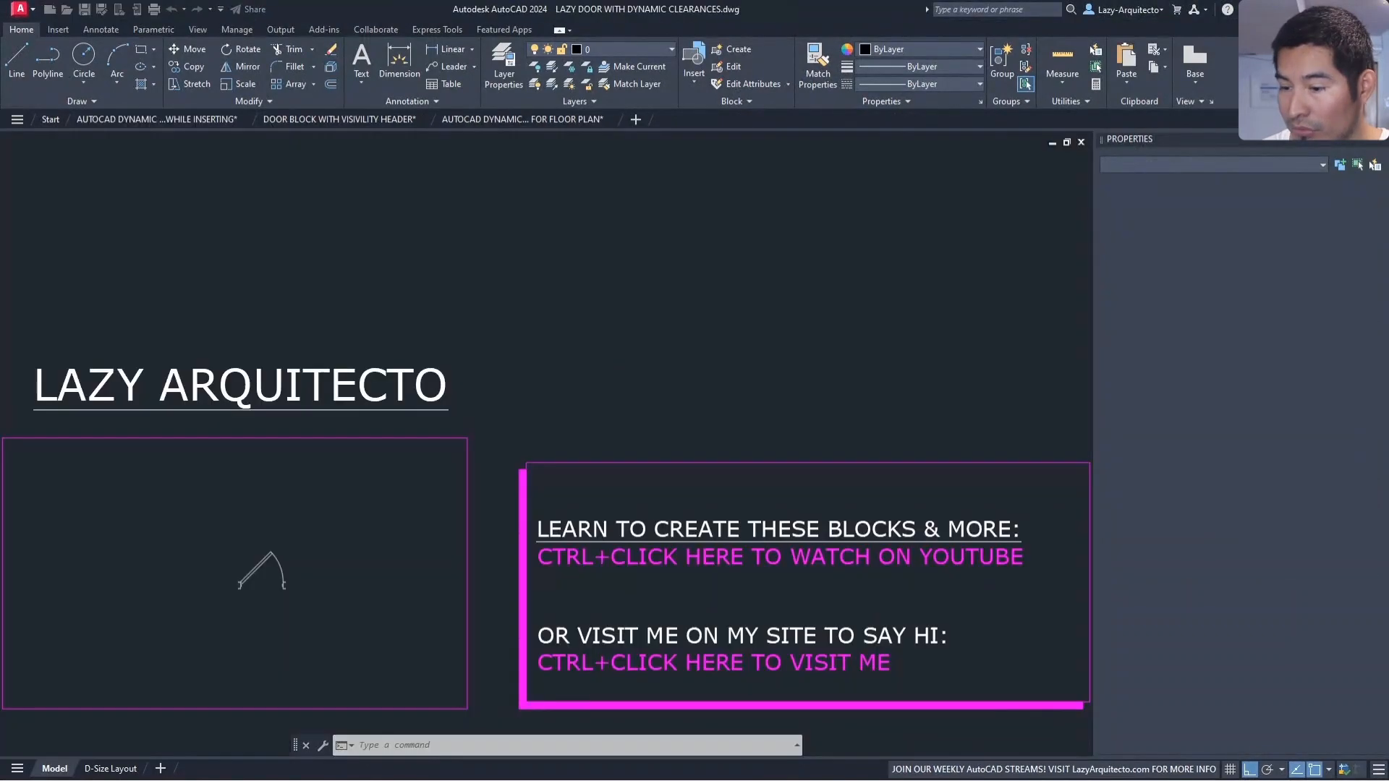
Select the door block in the drawing and set its swing angle to 45º with clearances
scroll(235, 572, up, 5)
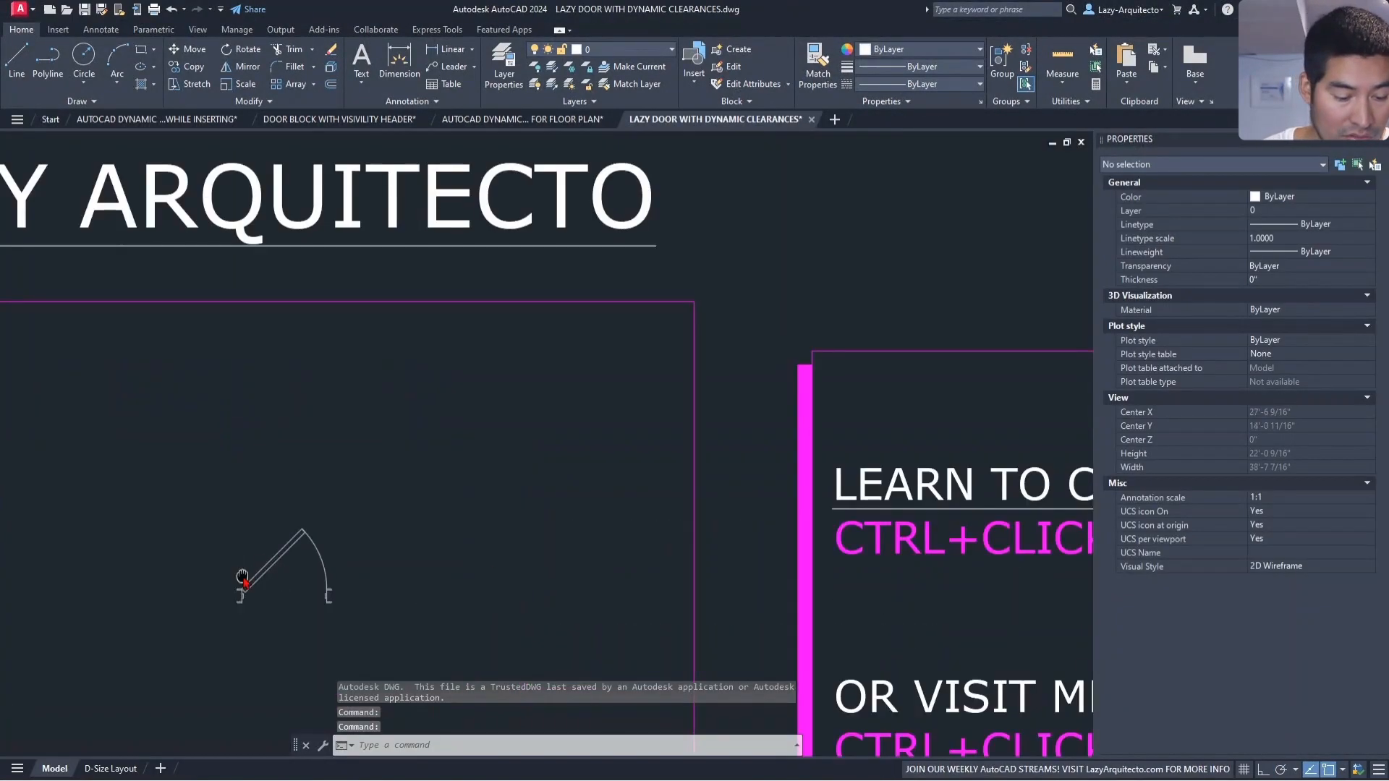
click(483, 452)
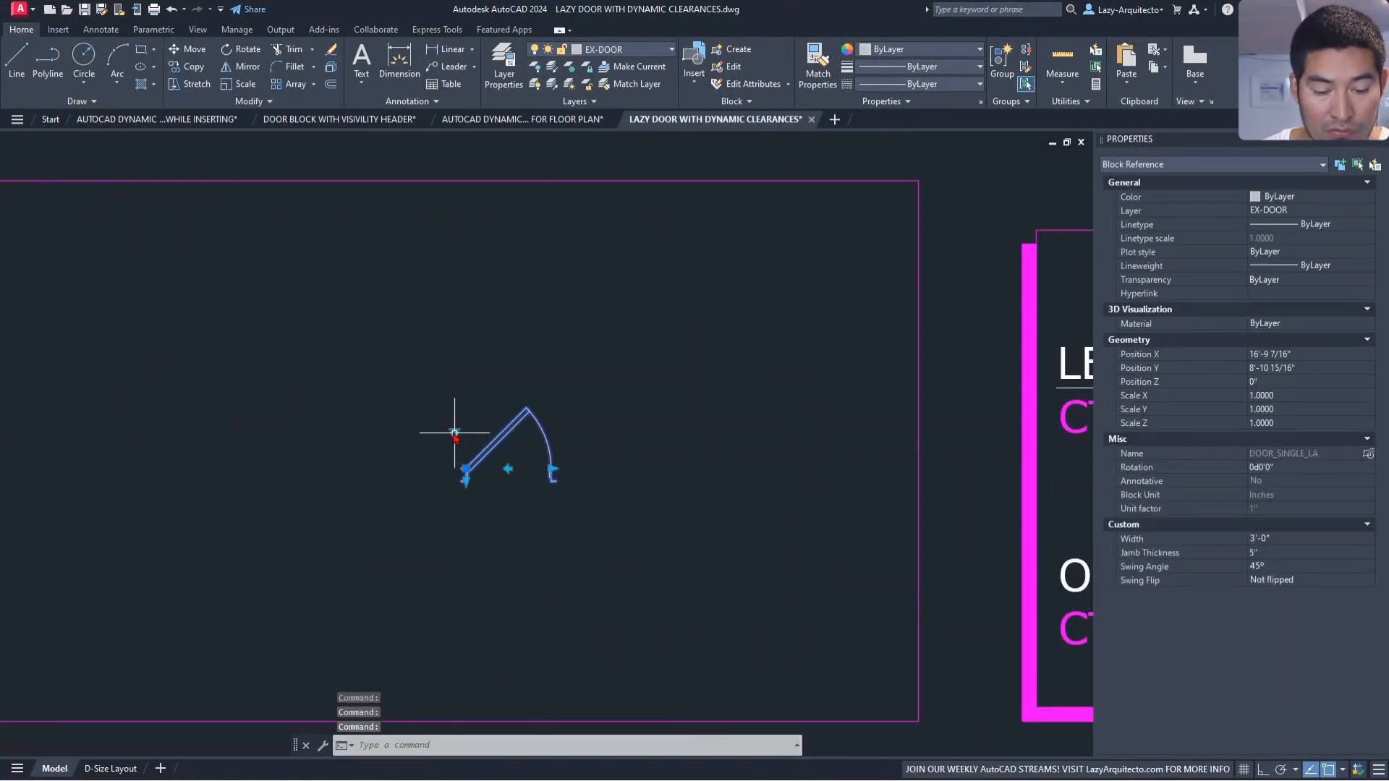
click(454, 434)
click(501, 476)
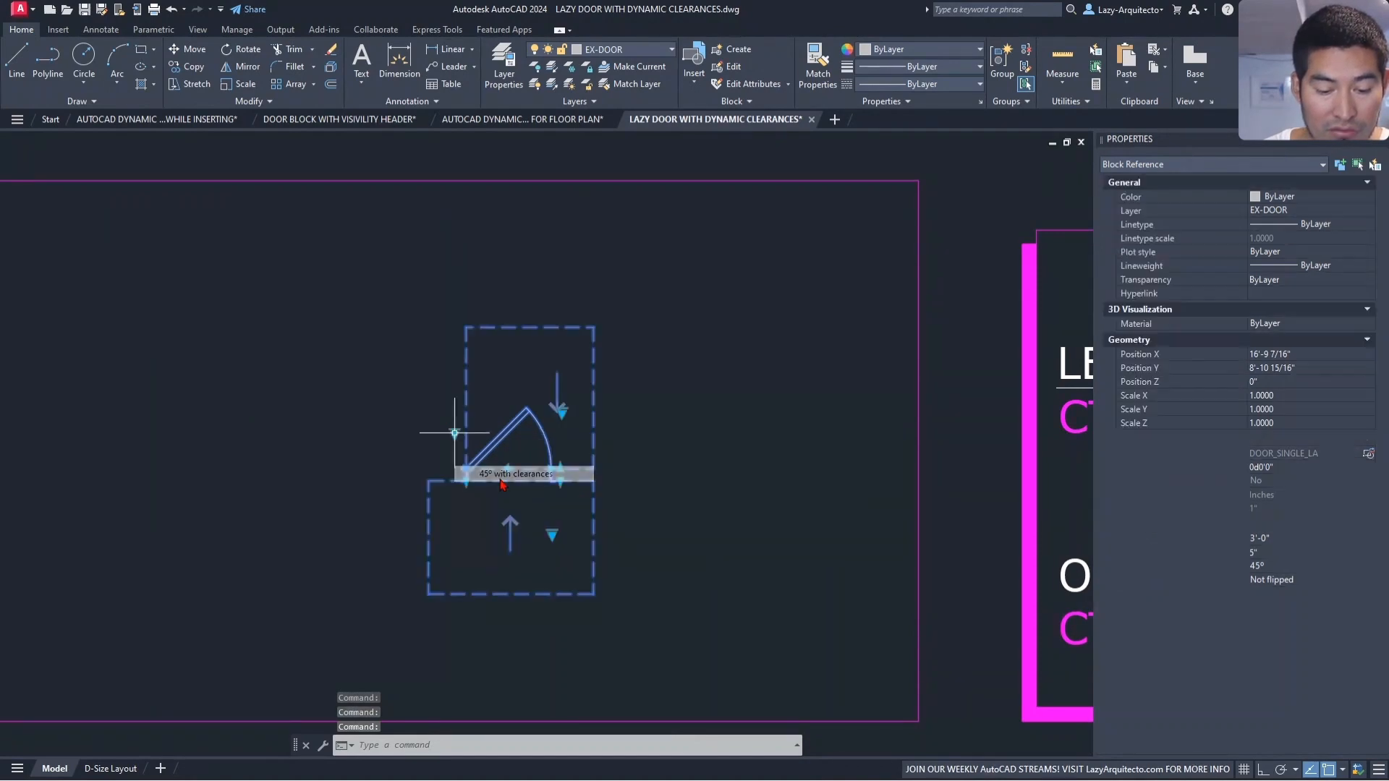
Try the door's pull clearance at FRONT APPROACH - PULL SIDE and switch it to HINGE APPROACH - PULL SIDE a
scroll(560, 429, up, 3)
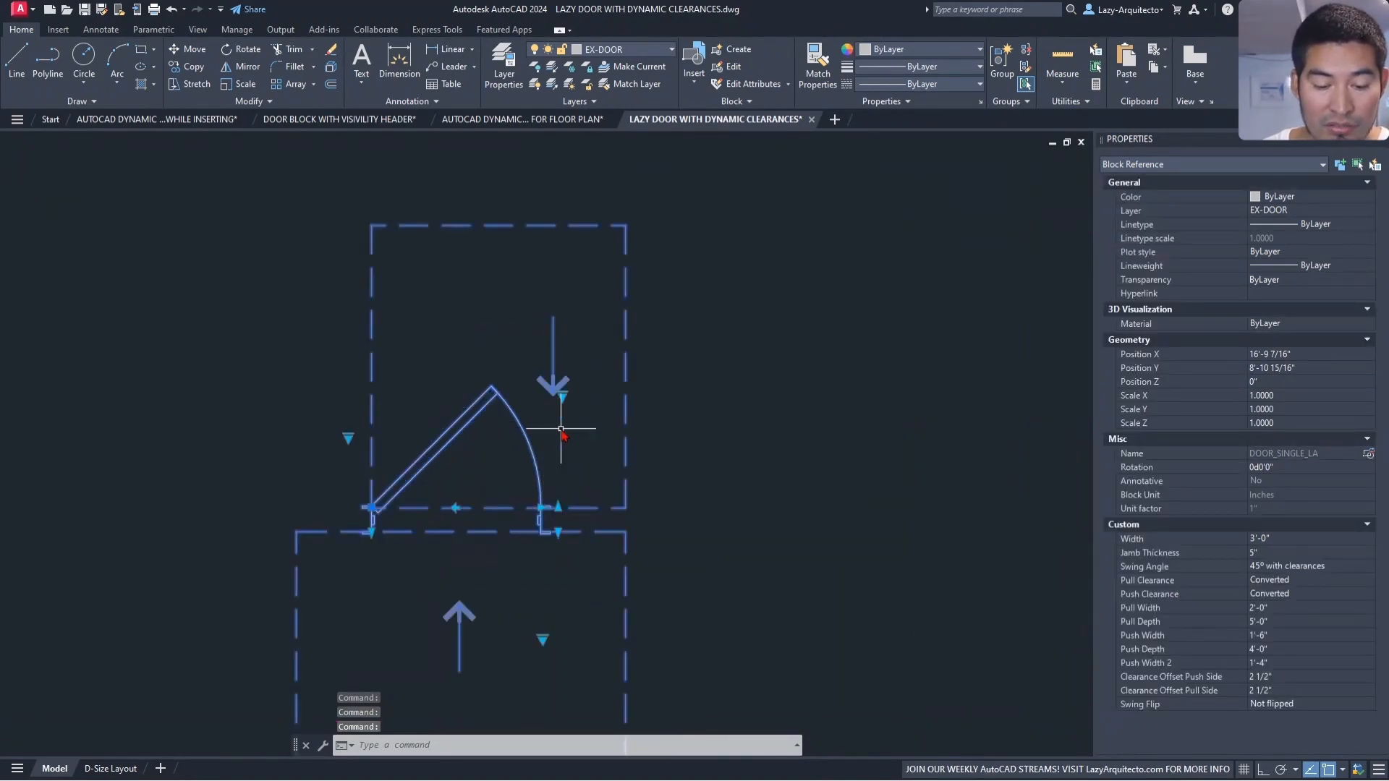
click(563, 397)
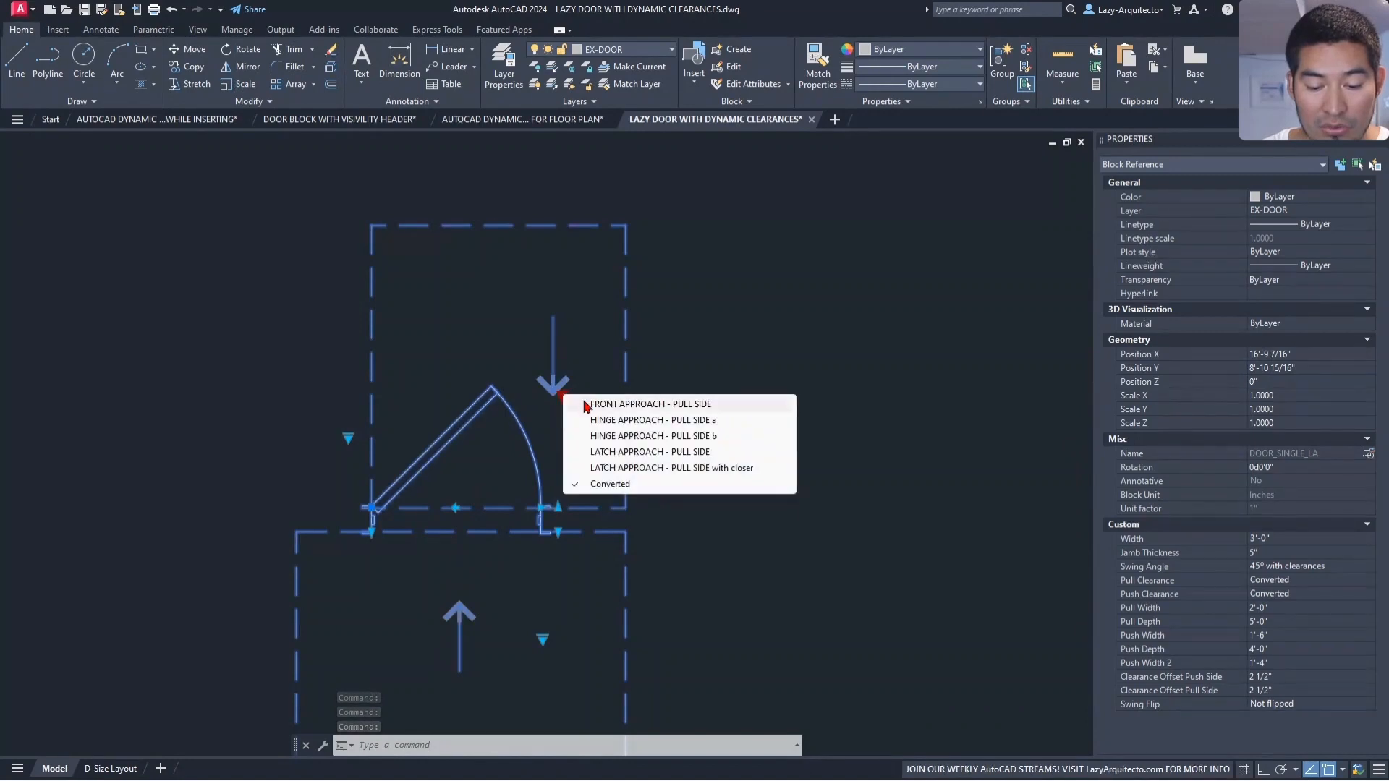
click(602, 405)
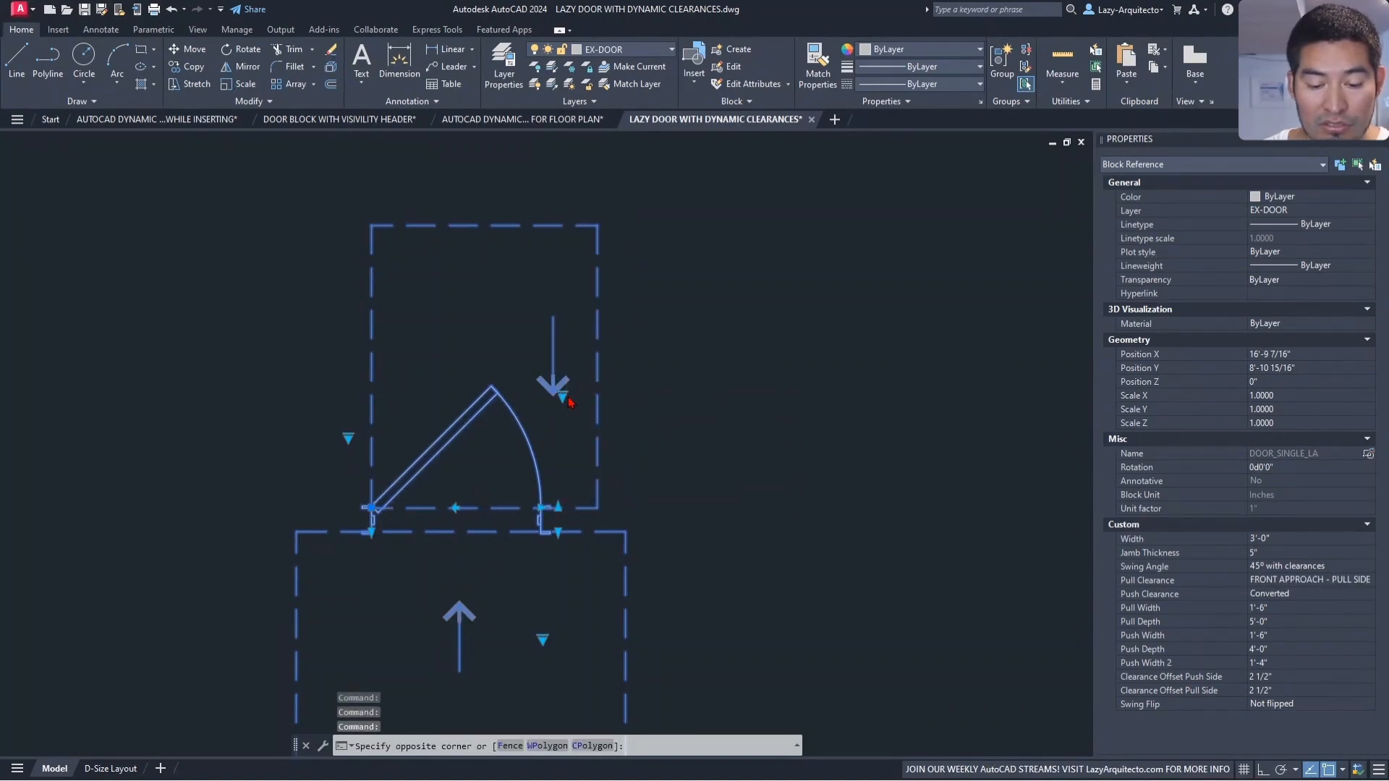
click(563, 397)
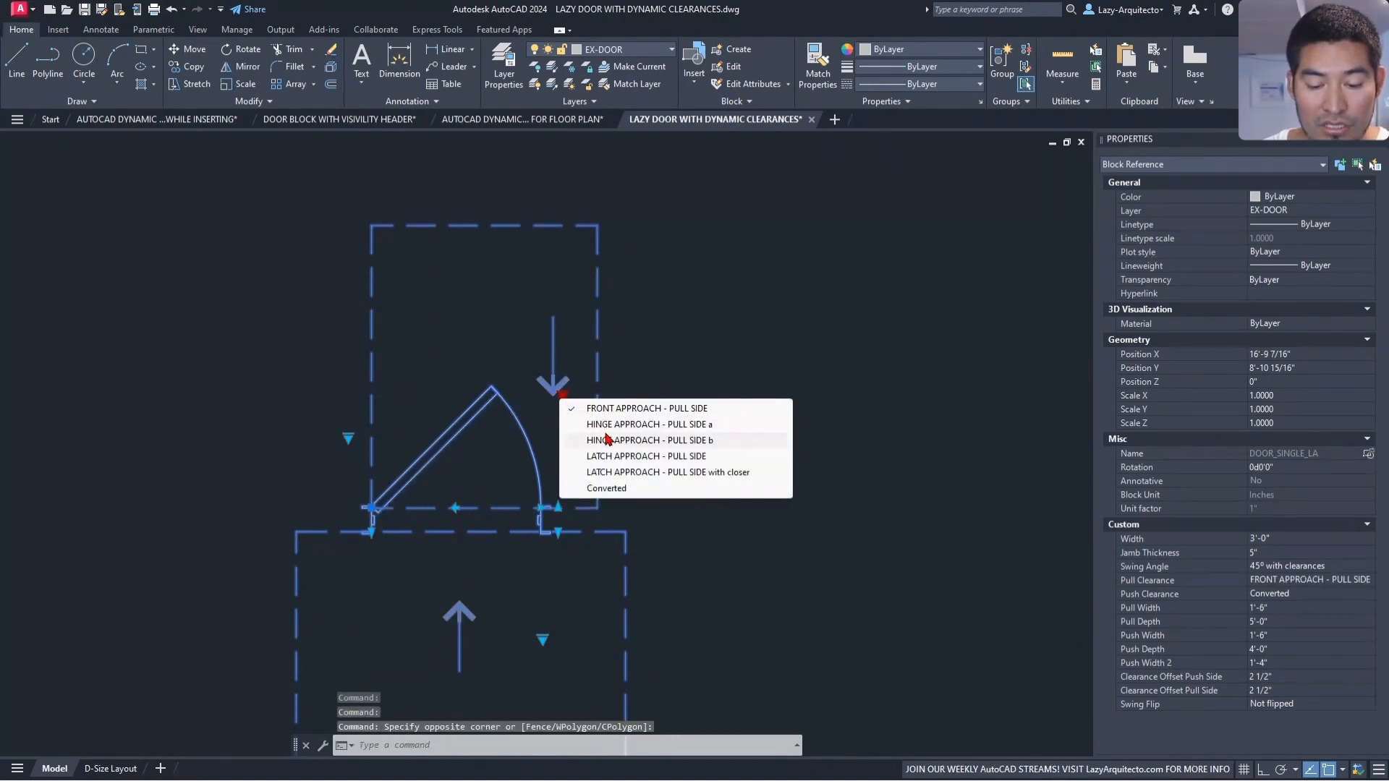
click(600, 424)
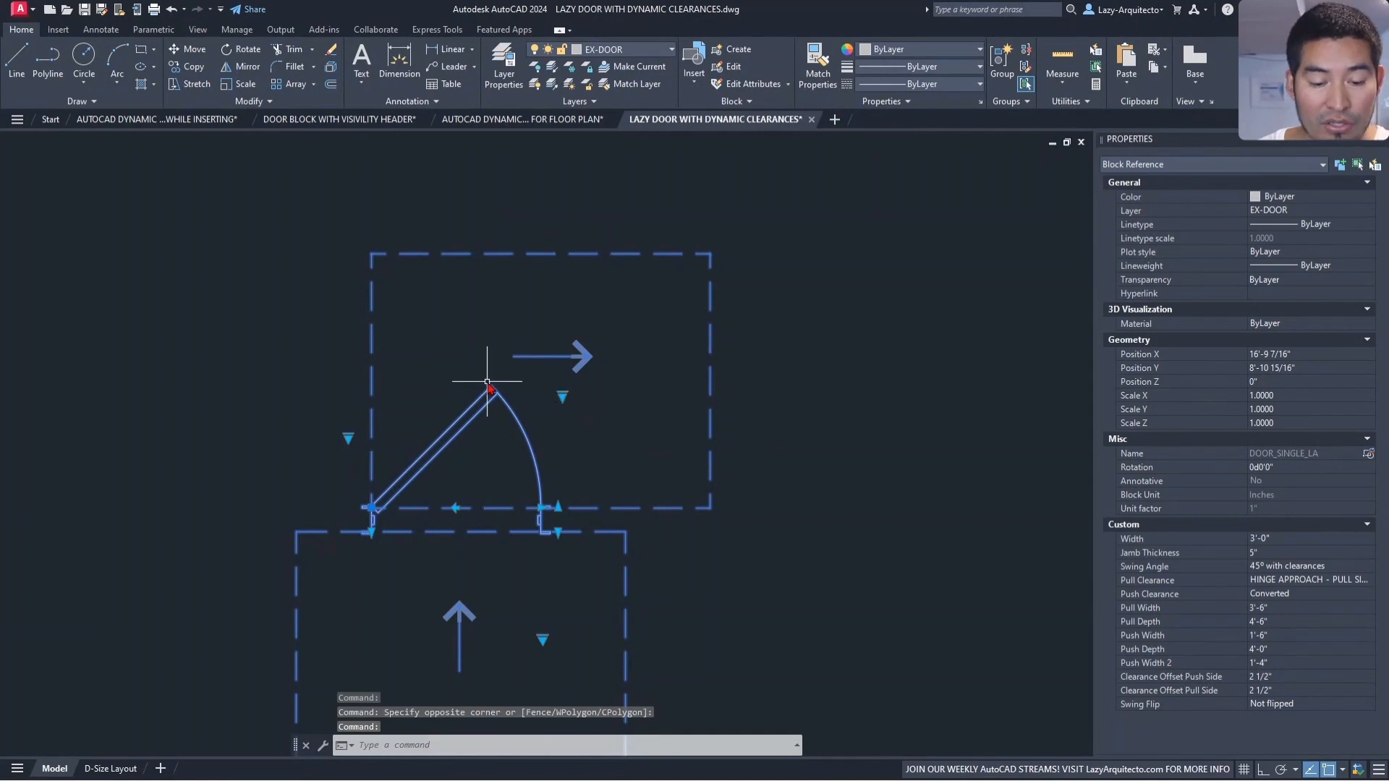
scroll(484, 389, down, 5)
middle_drag(583, 372, 542, 427)
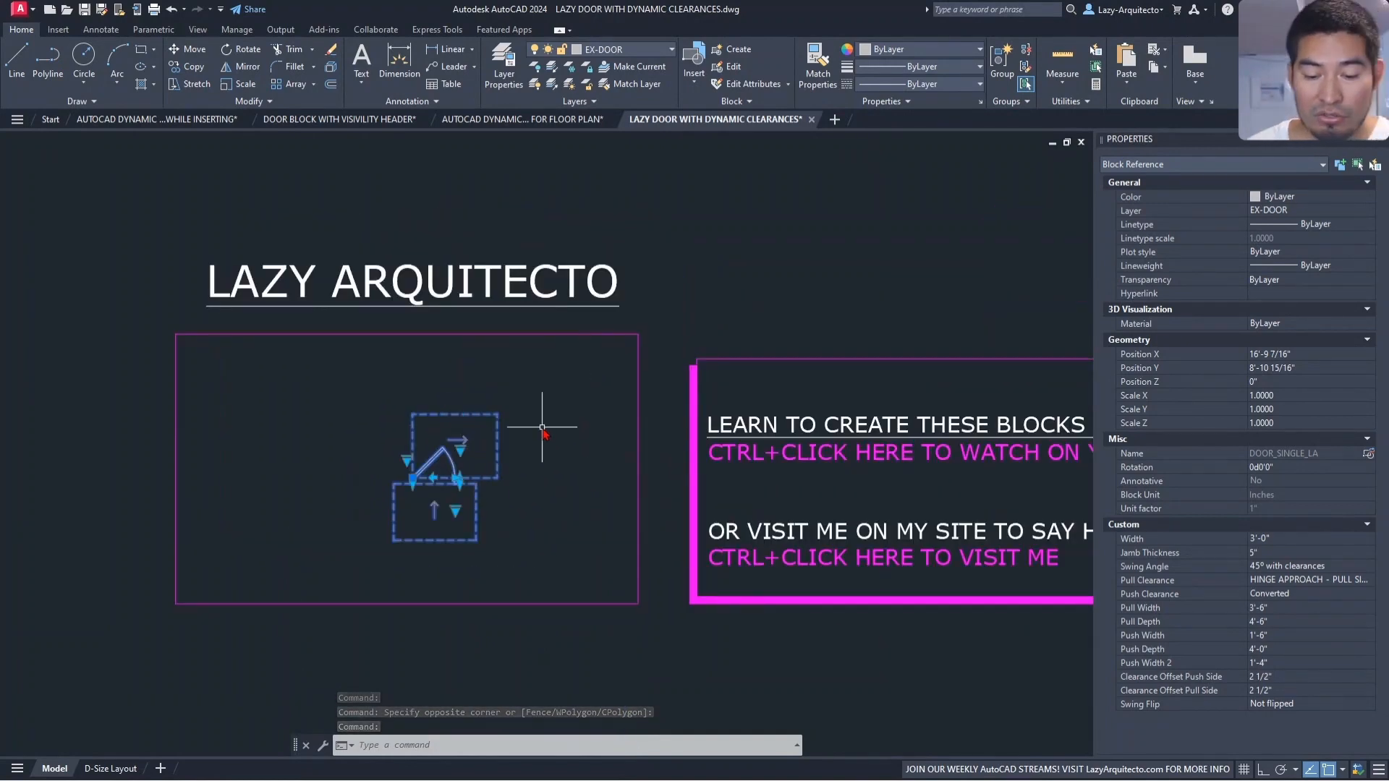